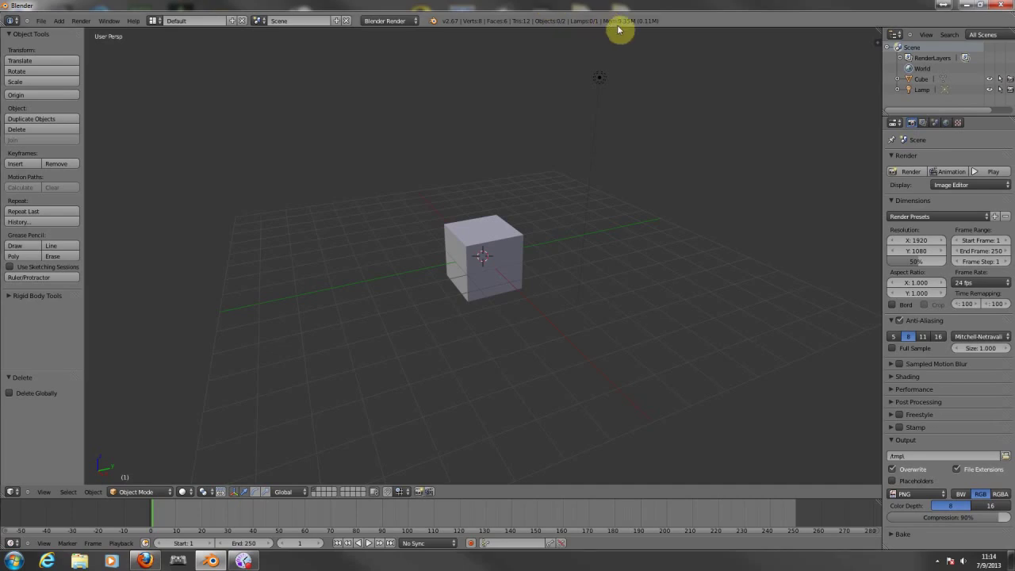
# Select the cube, enter Edit Mode with Tab, and orbit to a higher view.
pyautogui.rightClick(503, 240)
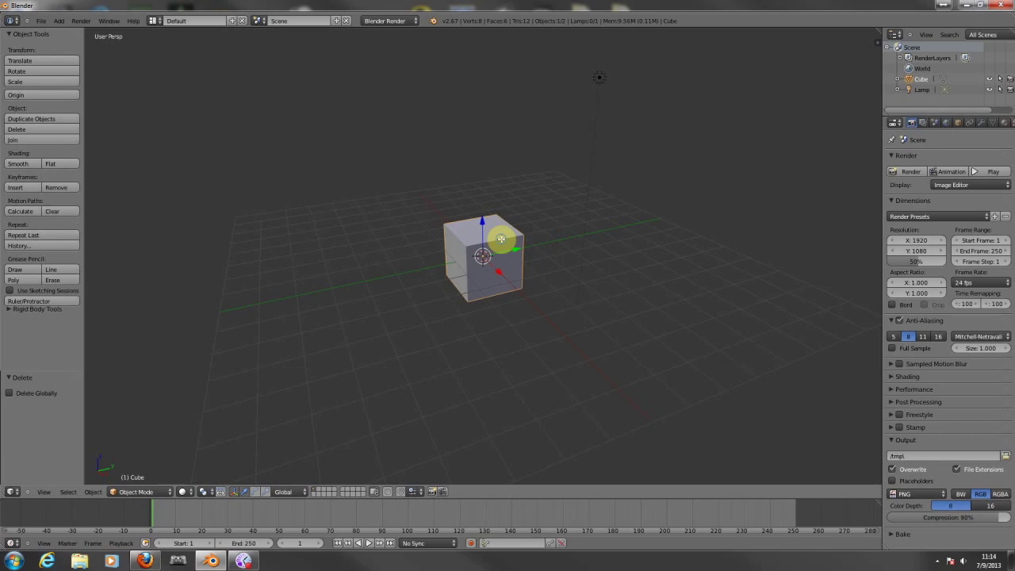
pyautogui.press('Tab')
pyautogui.moveTo(632, 206); pyautogui.dragTo(487, 224, button='middle')
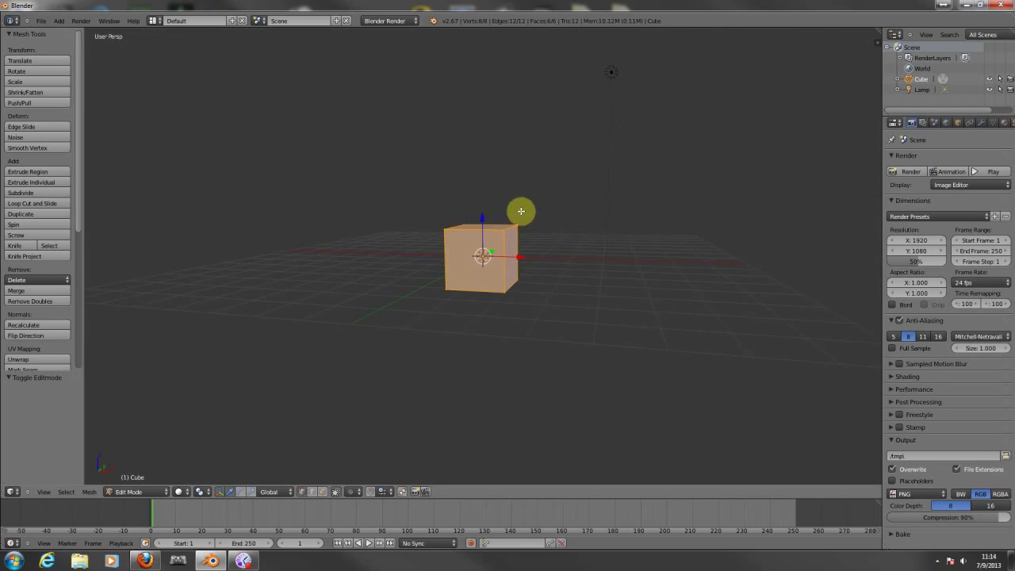
pyautogui.moveTo(558, 148); pyautogui.dragTo(574, 163, button='middle')
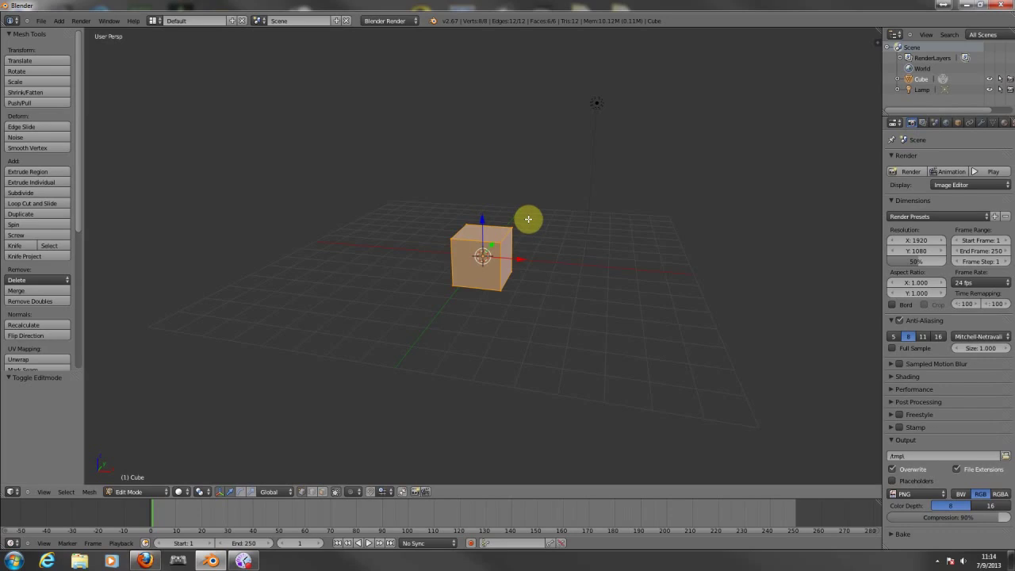
# Extrude the cube's top face upward twice into a three-block column.
pyautogui.press('a')
pyautogui.rightClick(508, 230)
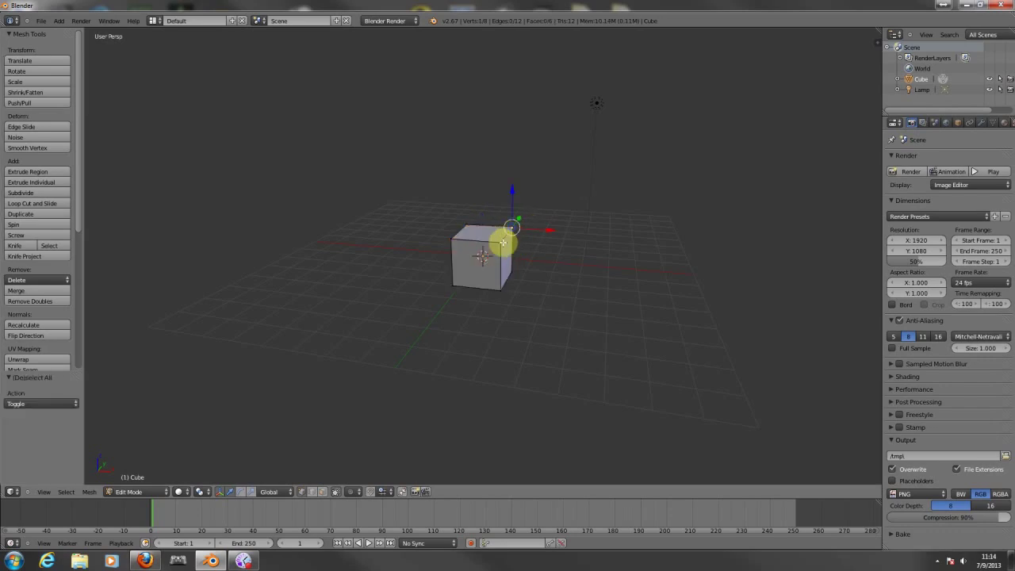
pyautogui.rightClick(464, 228)
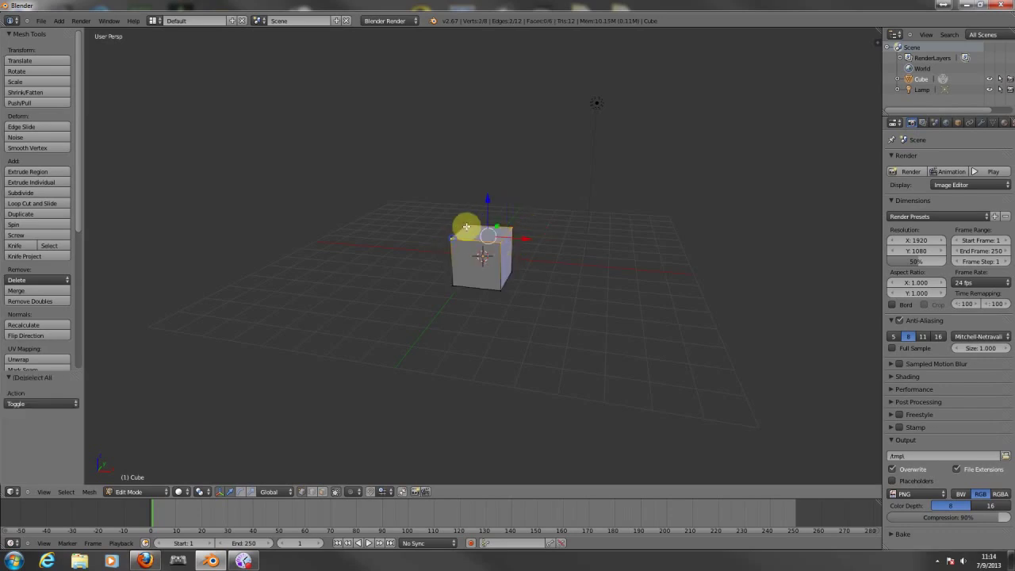
pyautogui.press('e')
pyautogui.click(550, 236)
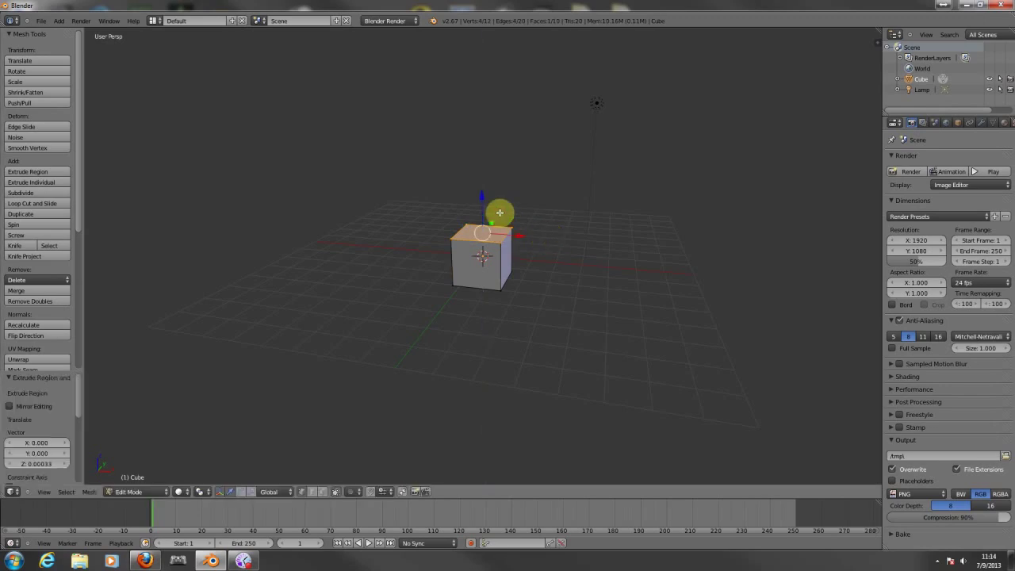
pyautogui.press('e')
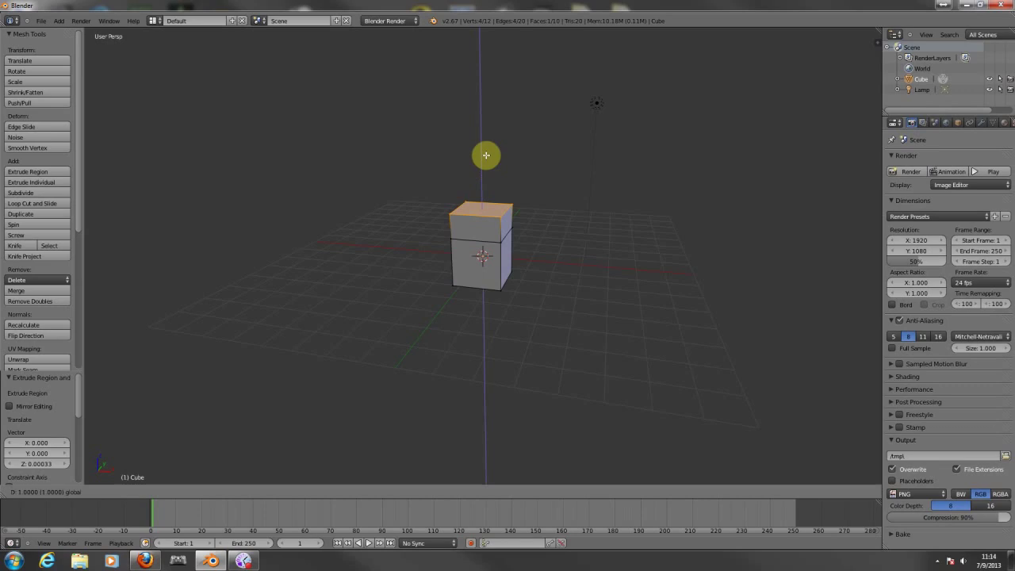
pyautogui.click(482, 152)
pyautogui.press('e')
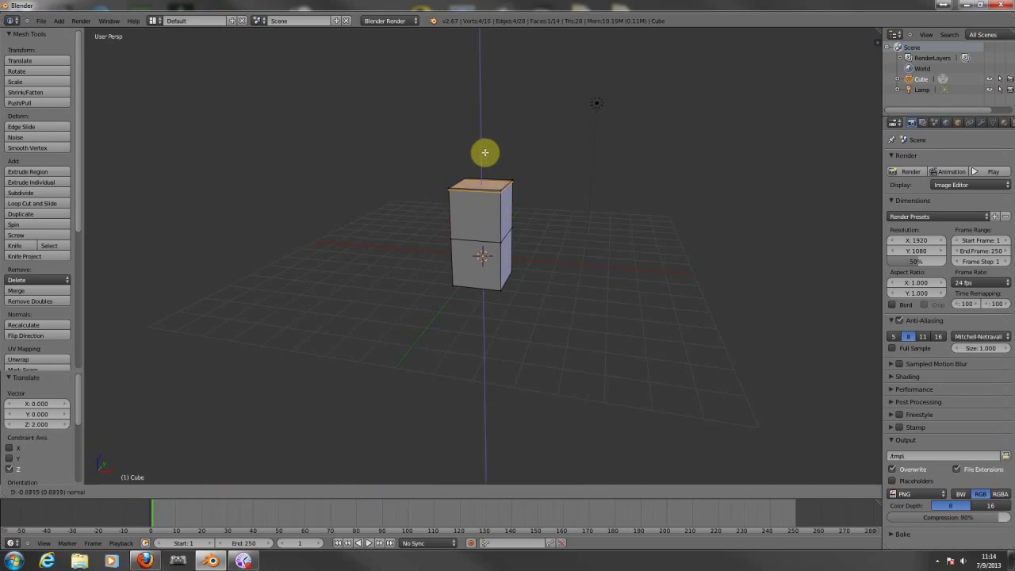
pyautogui.click(482, 150)
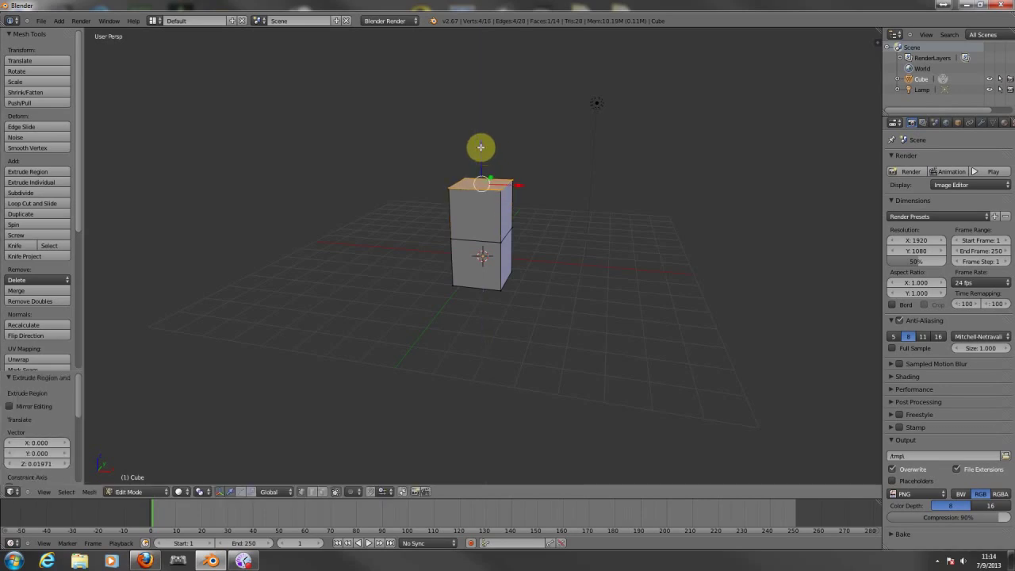
pyautogui.moveTo(480, 147); pyautogui.dragTo(487, 103)
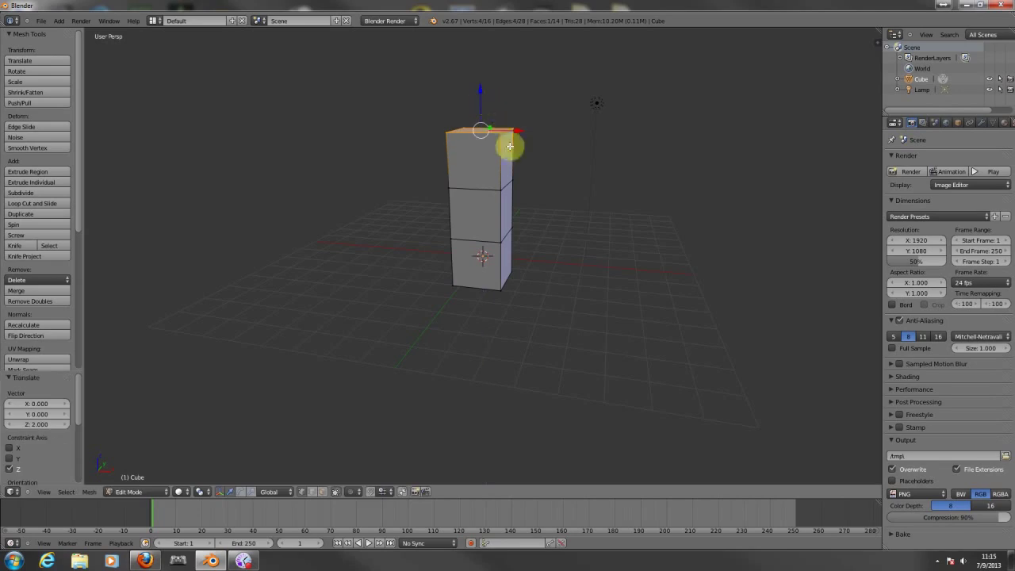
# Select the top block's right face and extrude it one block sideways along X.
pyautogui.rightClick(501, 133)
pyautogui.keyDown('shift'); pyautogui.rightClick(502, 190); pyautogui.keyUp('shift')
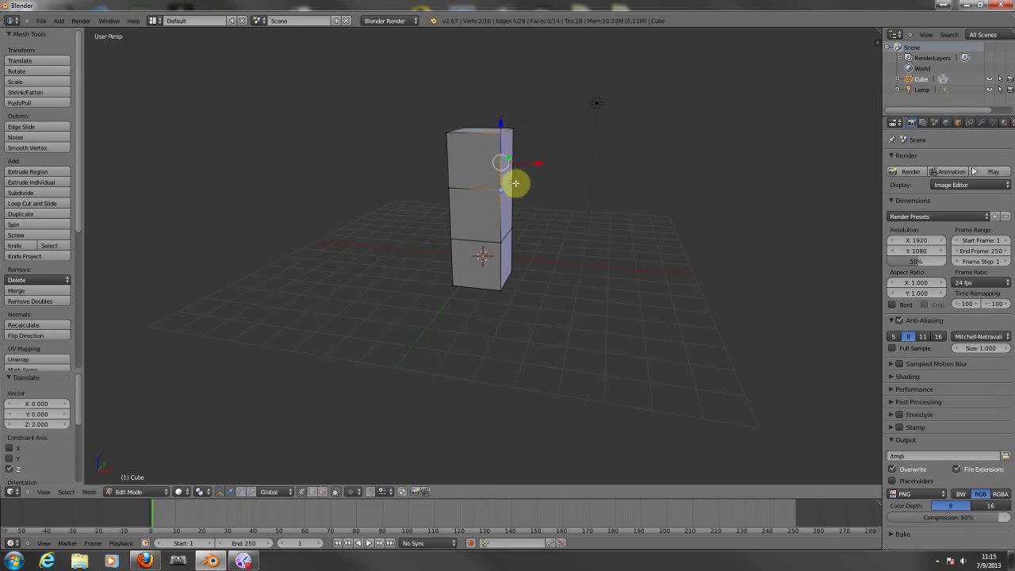
pyautogui.keyDown('shift'); pyautogui.rightClick(512, 182); pyautogui.keyUp('shift')
pyautogui.keyDown('shift'); pyautogui.rightClick(511, 128); pyautogui.keyUp('shift')
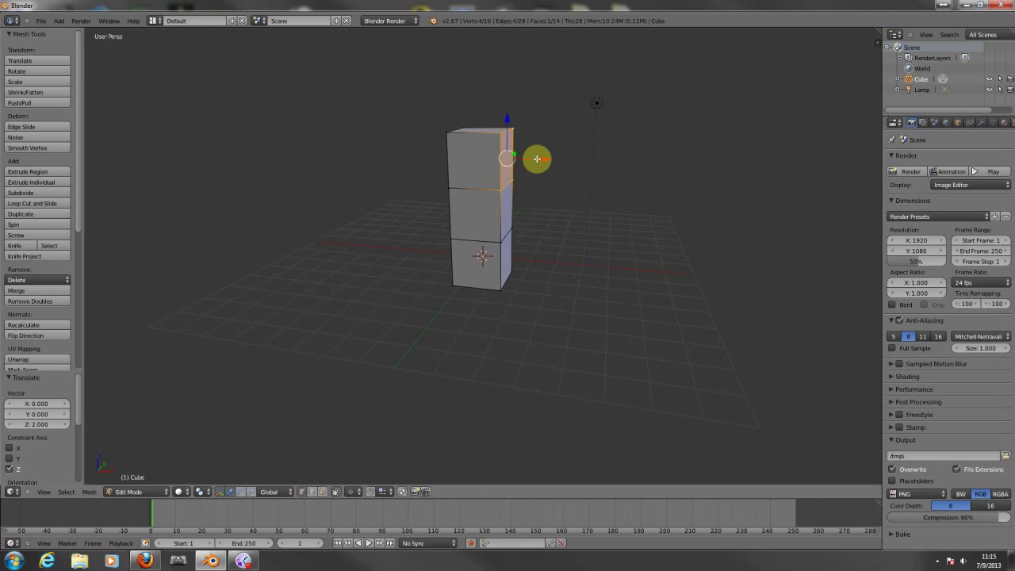
pyautogui.moveTo(537, 158)
pyautogui.mouseDown()
pyautogui.moveTo(558, 161)
pyautogui.moveTo(545, 159)
pyautogui.mouseUp()
pyautogui.press('e')
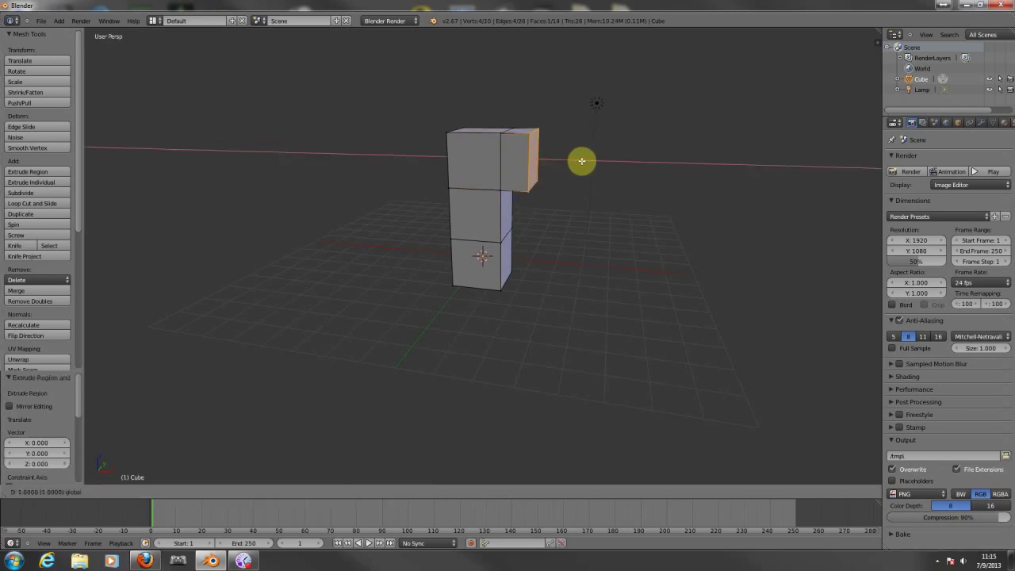
pyautogui.click(588, 161)
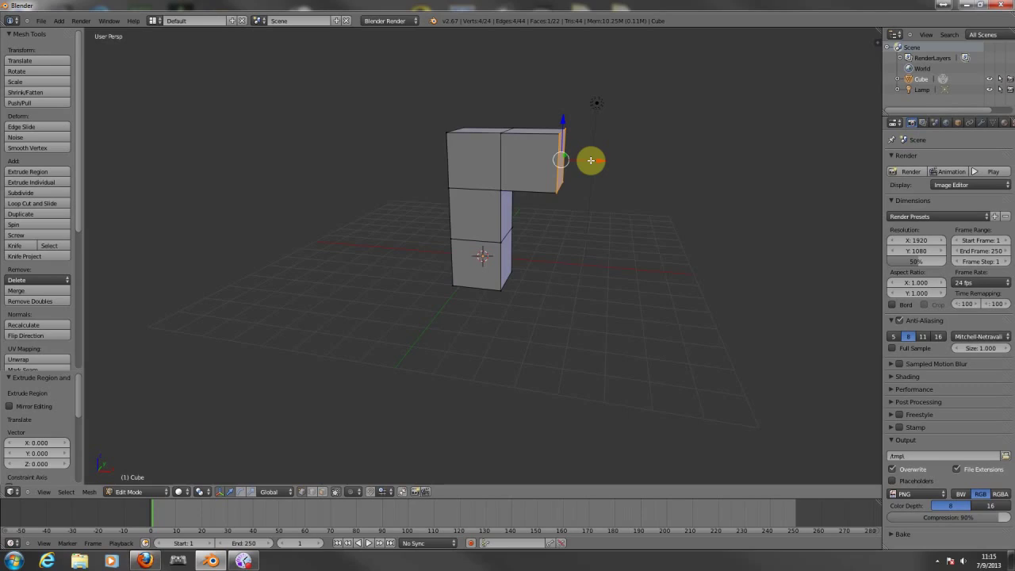
pyautogui.moveTo(591, 160); pyautogui.dragTo(639, 164)
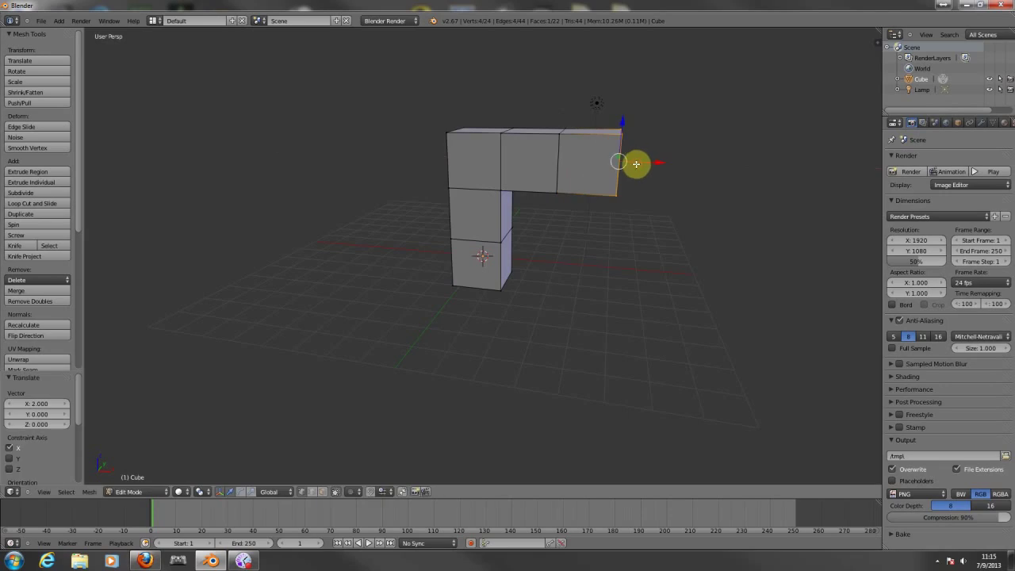
# Extrude the right end block's bottom face down two blocks to form a second leg.
pyautogui.press('a')
pyautogui.moveTo(669, 237); pyautogui.dragTo(645, 188, button='middle')
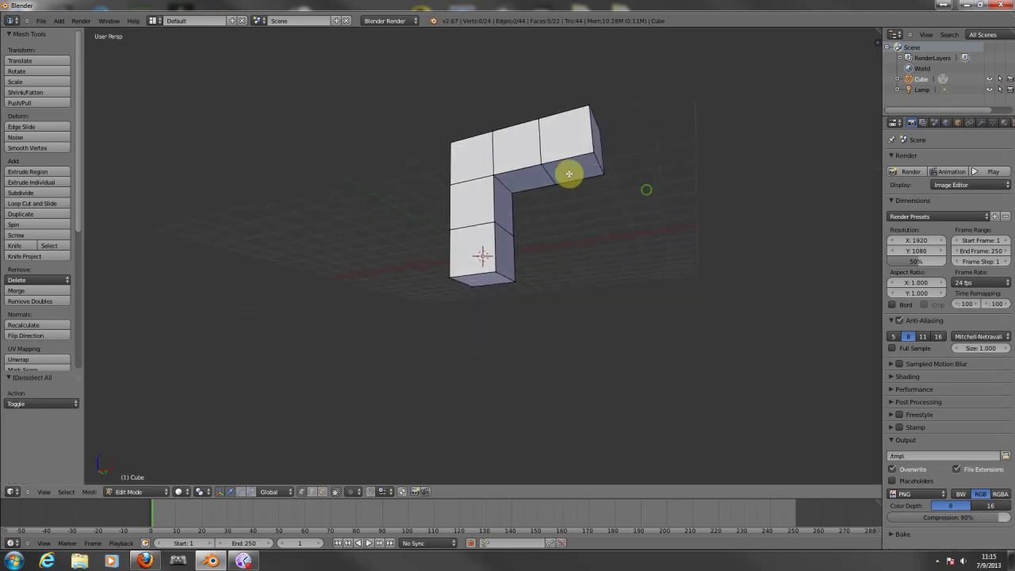
pyautogui.rightClick(542, 164)
pyautogui.keyDown('shift'); pyautogui.rightClick(591, 155); pyautogui.keyUp('shift')
pyautogui.keyDown('shift'); pyautogui.rightClick(601, 176); pyautogui.keyUp('shift')
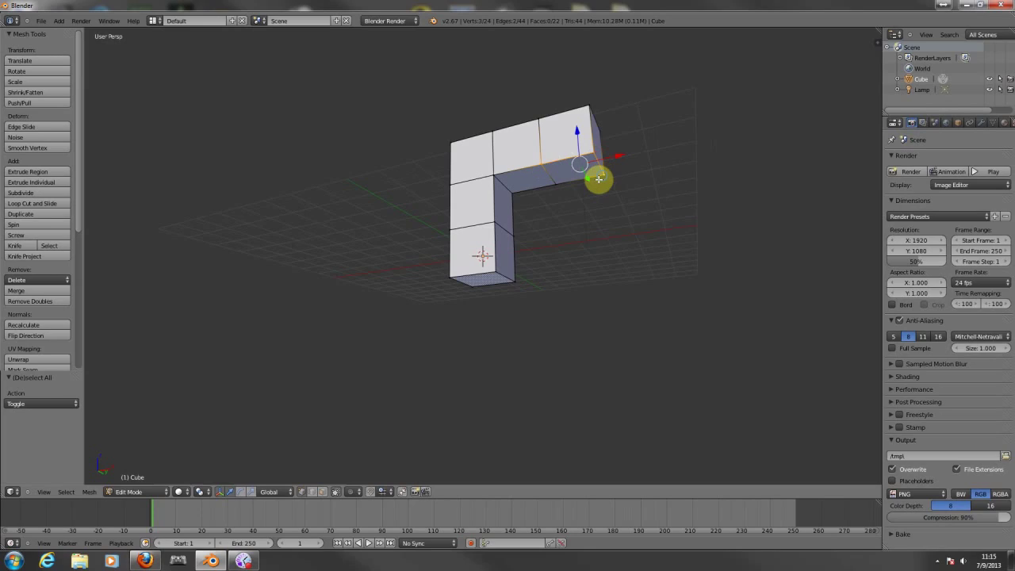
pyautogui.keyDown('shift'); pyautogui.rightClick(554, 184); pyautogui.keyUp('shift')
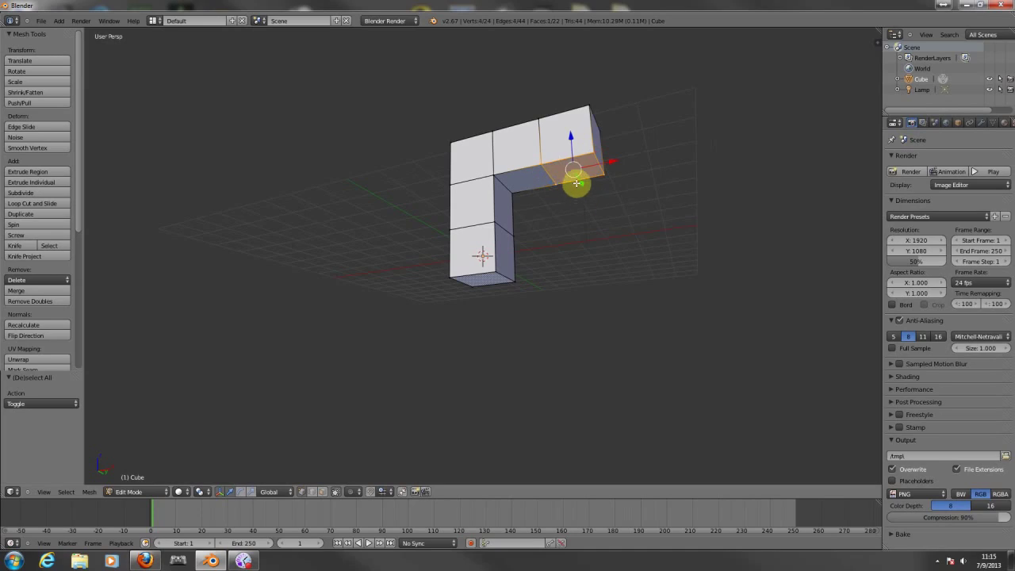
pyautogui.press('e')
pyautogui.rightClick(576, 182)
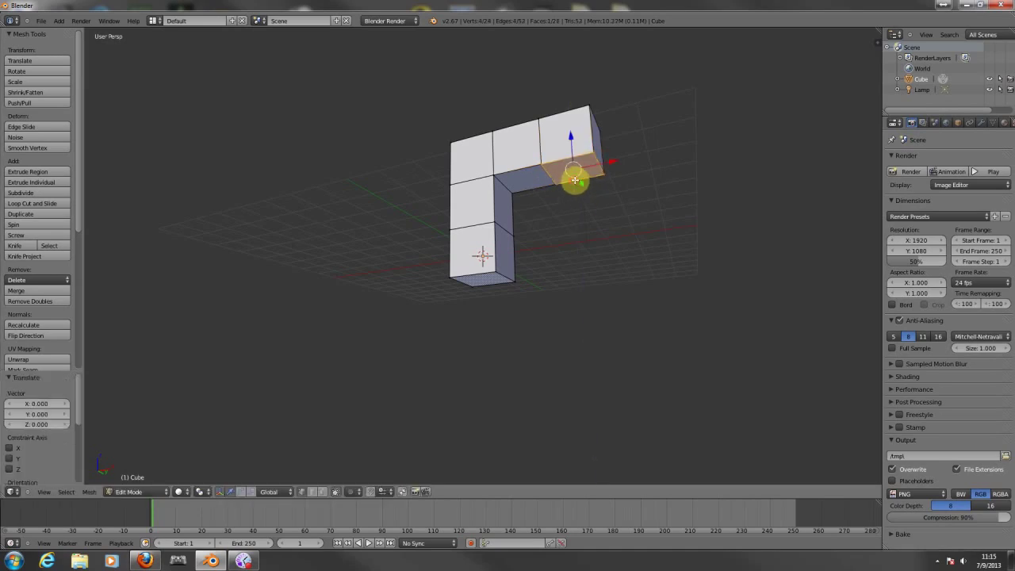
pyautogui.moveTo(571, 140); pyautogui.dragTo(578, 227)
pyautogui.press('e')
pyautogui.rightClick(576, 185)
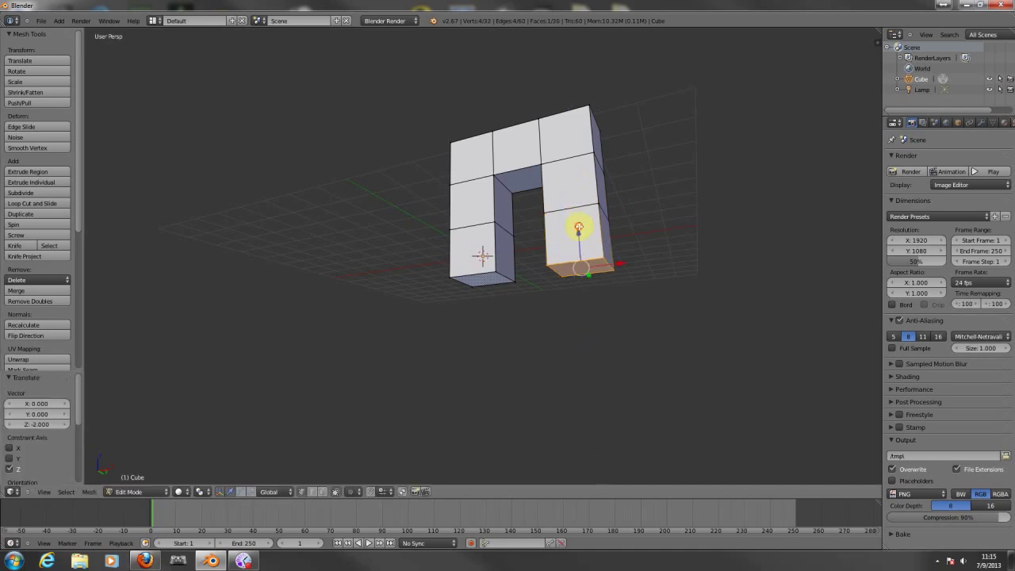
pyautogui.moveTo(651, 145); pyautogui.dragTo(670, 199, button='middle')
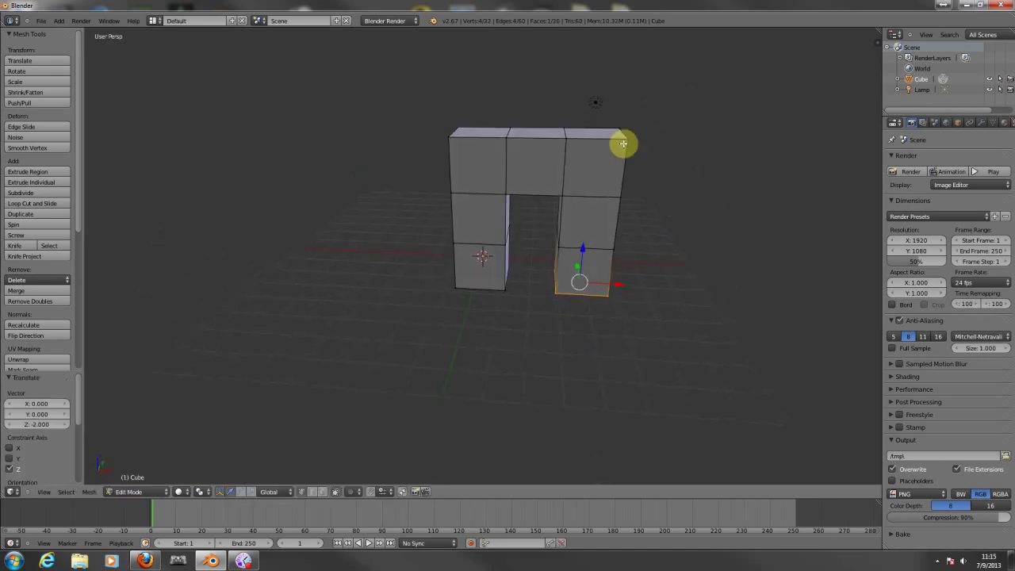
# Select the top face of the arch's middle block.
pyautogui.moveTo(619, 141); pyautogui.dragTo(572, 163, button='middle')
pyautogui.rightClick(573, 162)
pyautogui.keyDown('shift'); pyautogui.rightClick(570, 135); pyautogui.keyUp('shift')
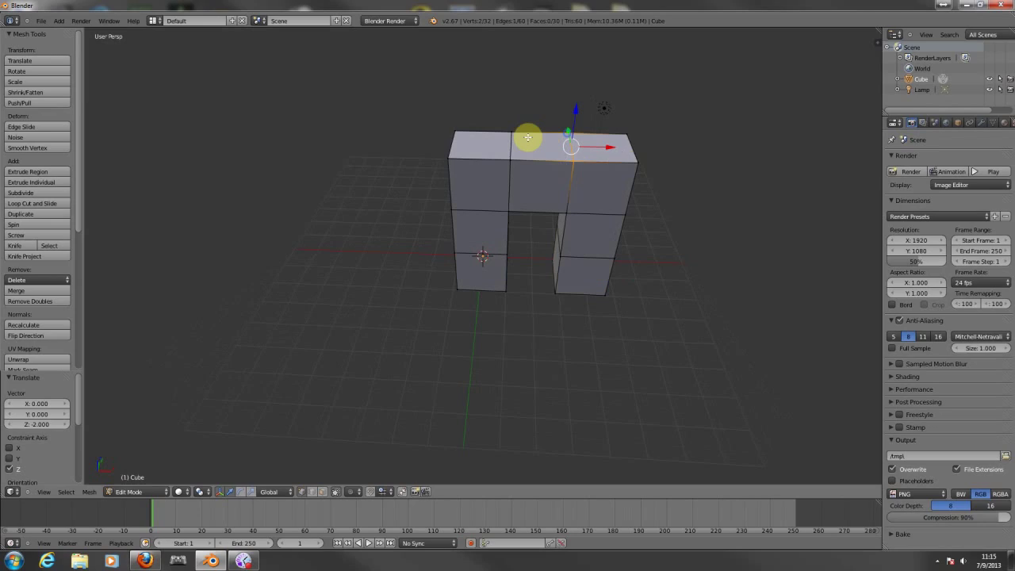
pyautogui.keyDown('shift'); pyautogui.rightClick(511, 141); pyautogui.keyUp('shift')
pyautogui.keyDown('shift'); pyautogui.rightClick(510, 157); pyautogui.keyUp('shift')
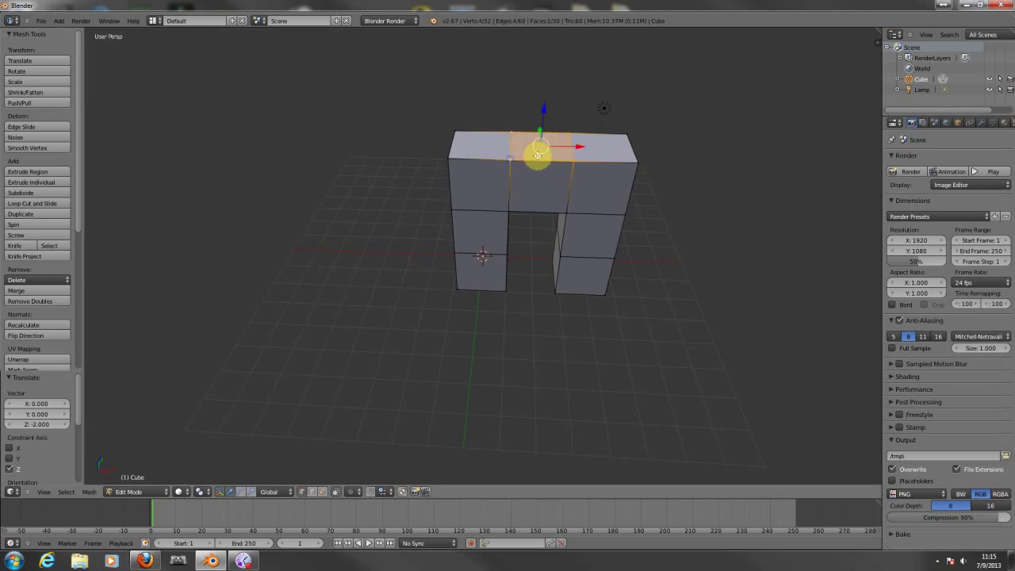
# Extrude the top-middle face up one block, undoing a stray sideways move.
pyautogui.press('e')
pyautogui.hotkey('shift', 'z')
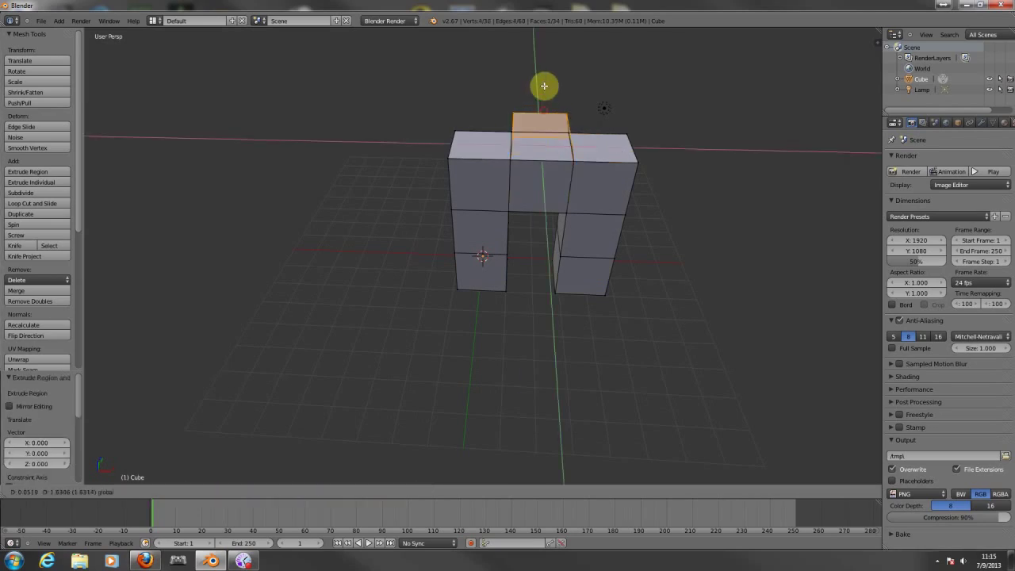
pyautogui.click(548, 65)
pyautogui.moveTo(602, 143); pyautogui.dragTo(673, 116, button='middle')
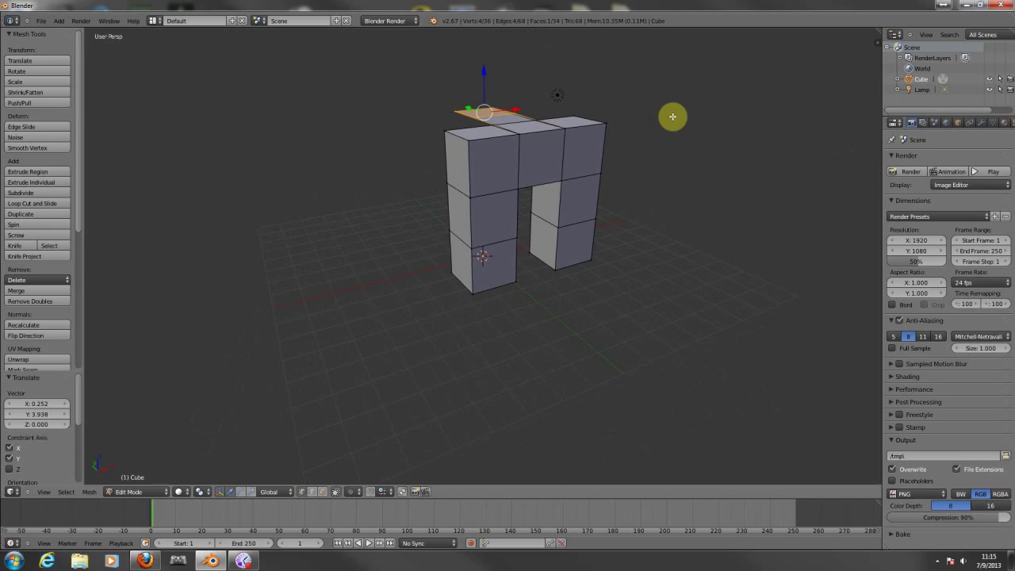
pyautogui.hotkey('ctrl', 'z')
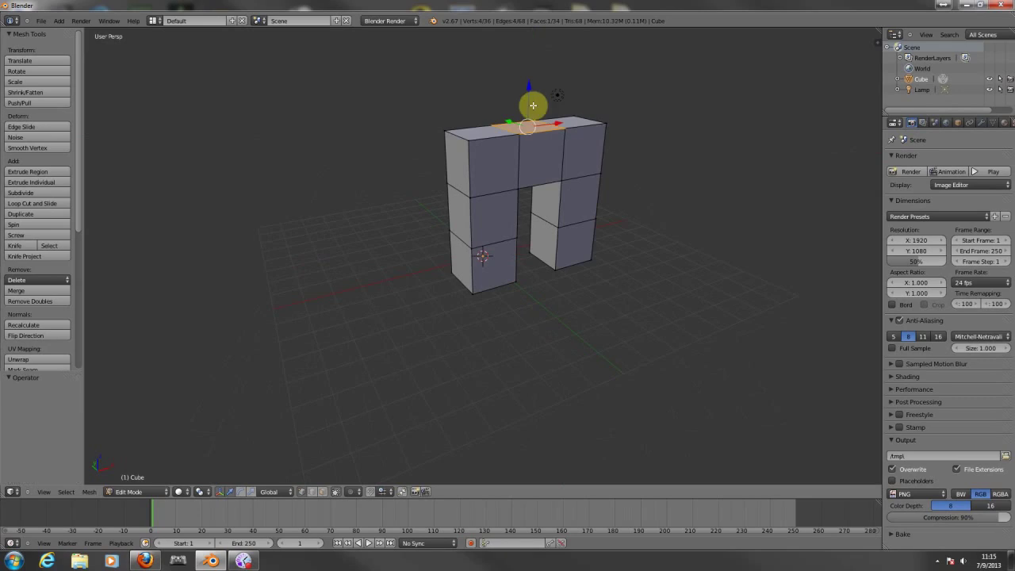
pyautogui.press('e')
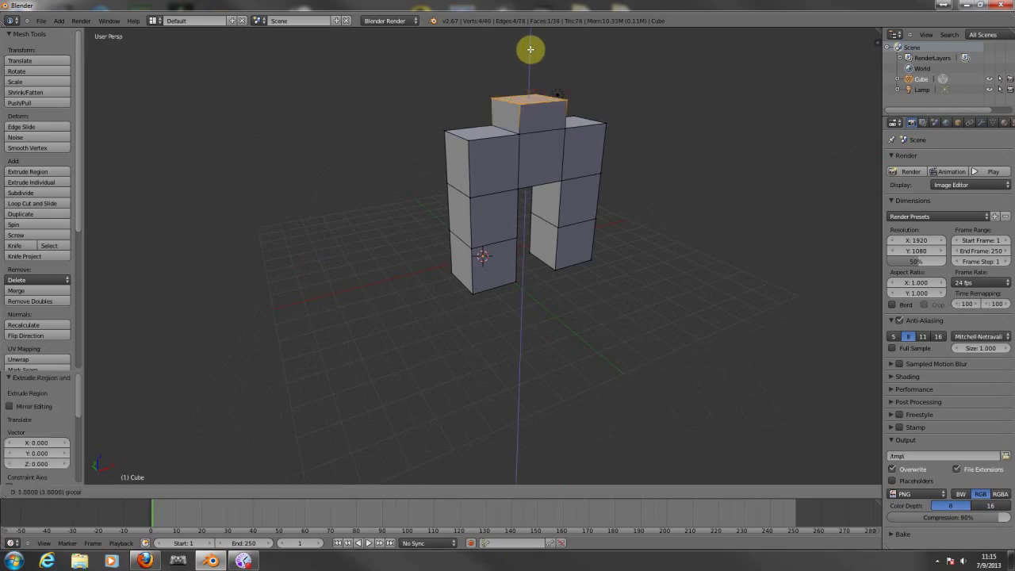
pyautogui.click(531, 43)
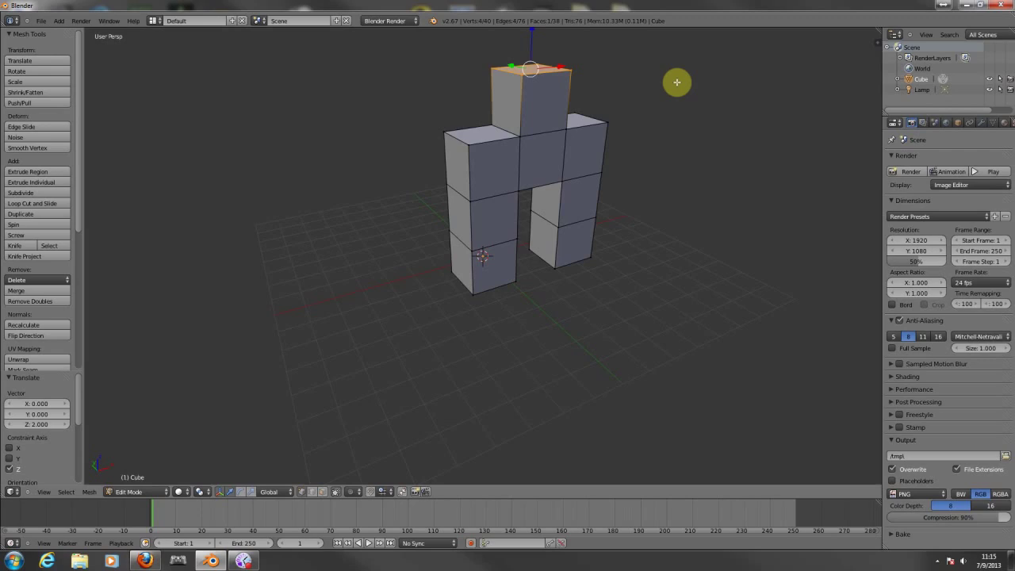
pyautogui.keyDown('shift'); pyautogui.moveTo(676, 81); pyautogui.dragTo(633, 220, button='middle'); pyautogui.keyUp('shift')
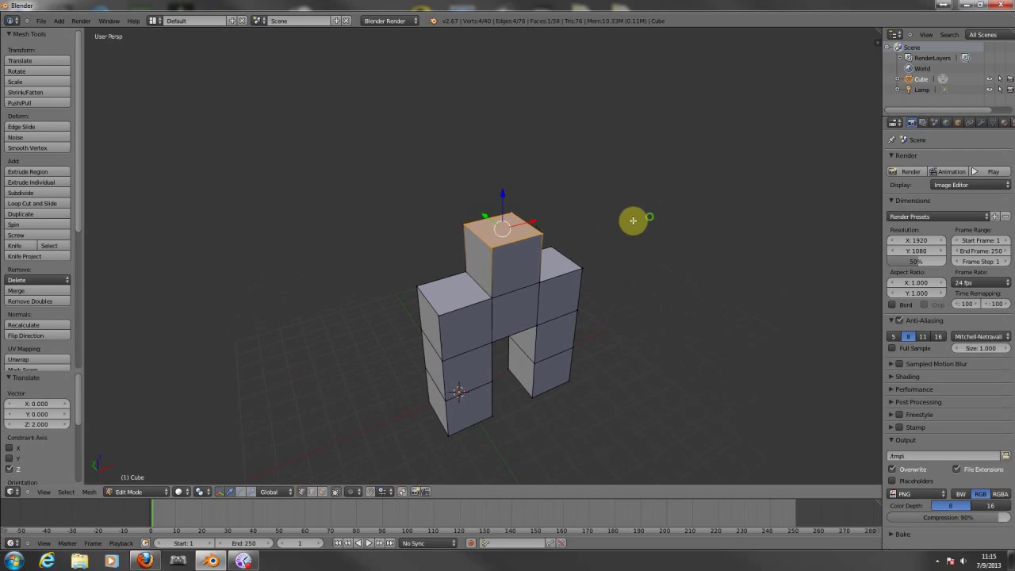
# Extrude the column's top face twice more, raising each section 2 units along Z.
pyautogui.press('e')
pyautogui.rightClick(505, 195)
pyautogui.press('g')
pyautogui.press('z')
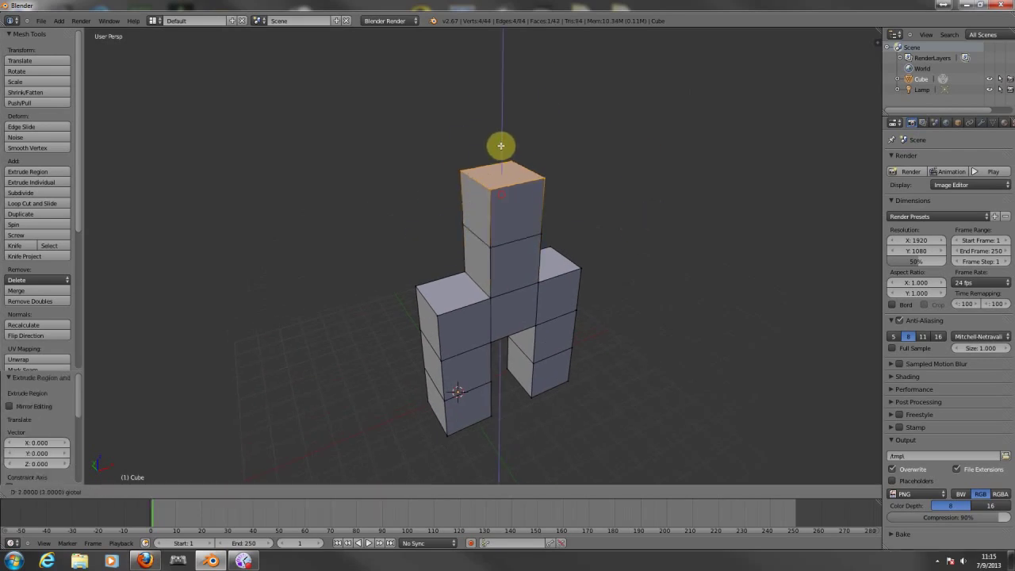
pyautogui.click(501, 145)
pyautogui.press('e')
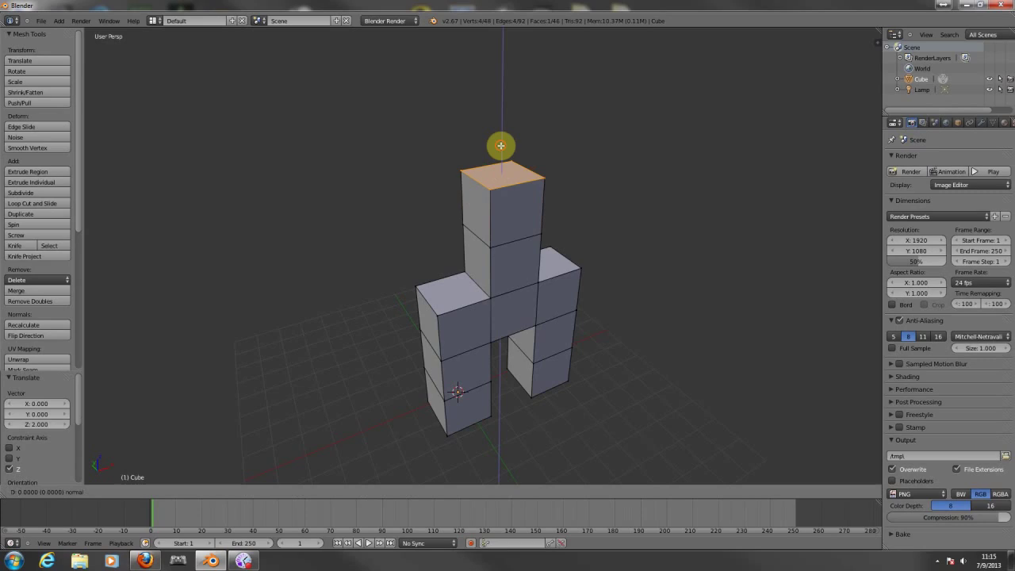
pyautogui.rightClick(499, 141)
pyautogui.press('g')
pyautogui.press('z')
pyautogui.click(505, 85)
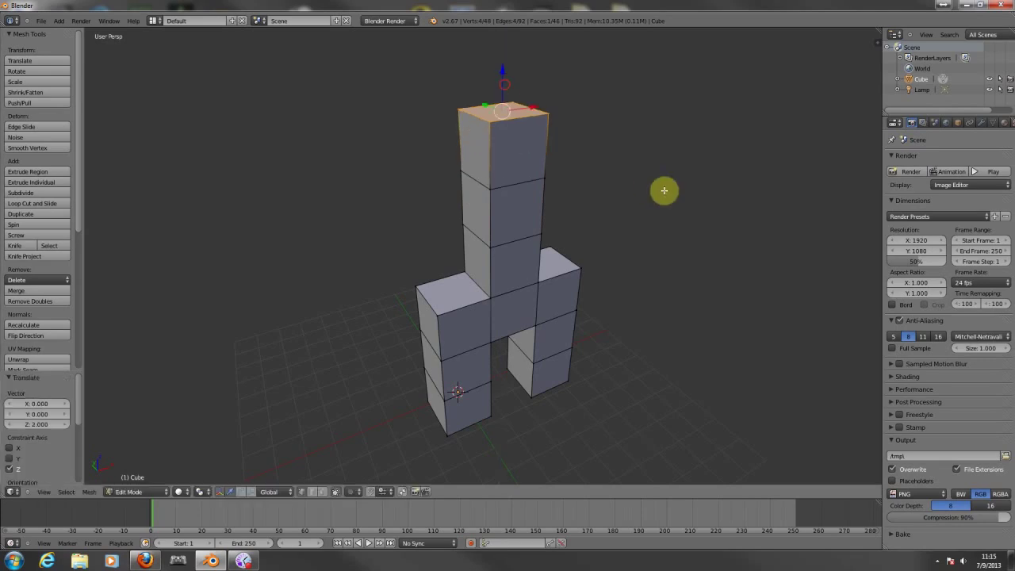
# Extrude one side face of the upper column 2 units along X as the first arm.
pyautogui.moveTo(664, 190); pyautogui.dragTo(487, 164, button='middle')
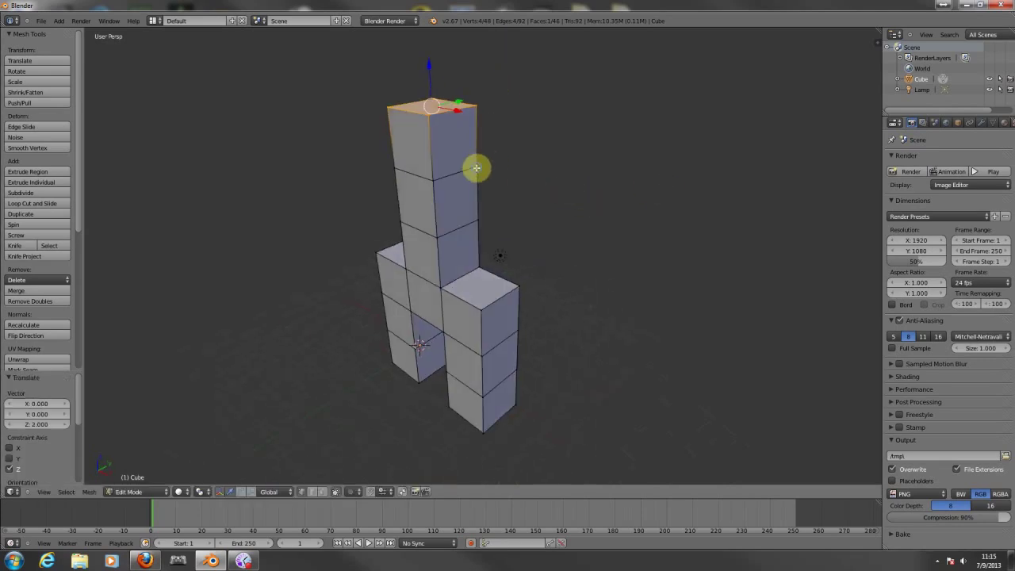
pyautogui.rightClick(449, 176)
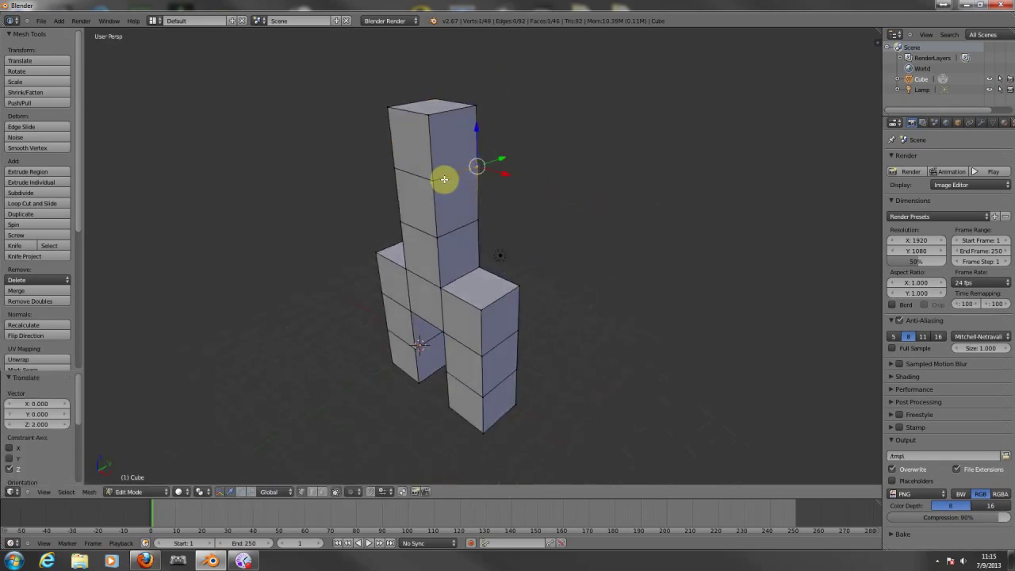
pyautogui.rightClick(471, 211)
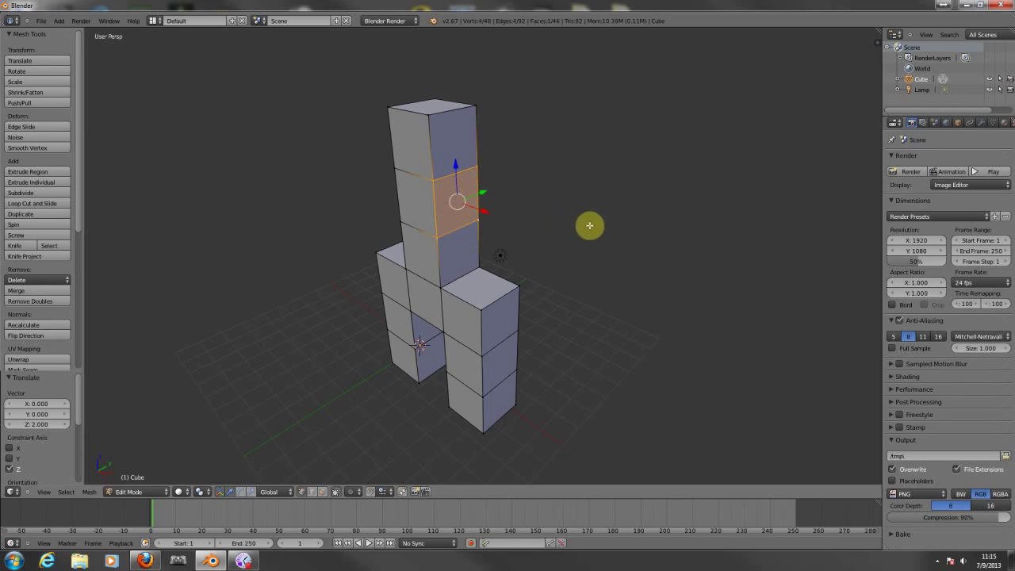
pyautogui.press('e')
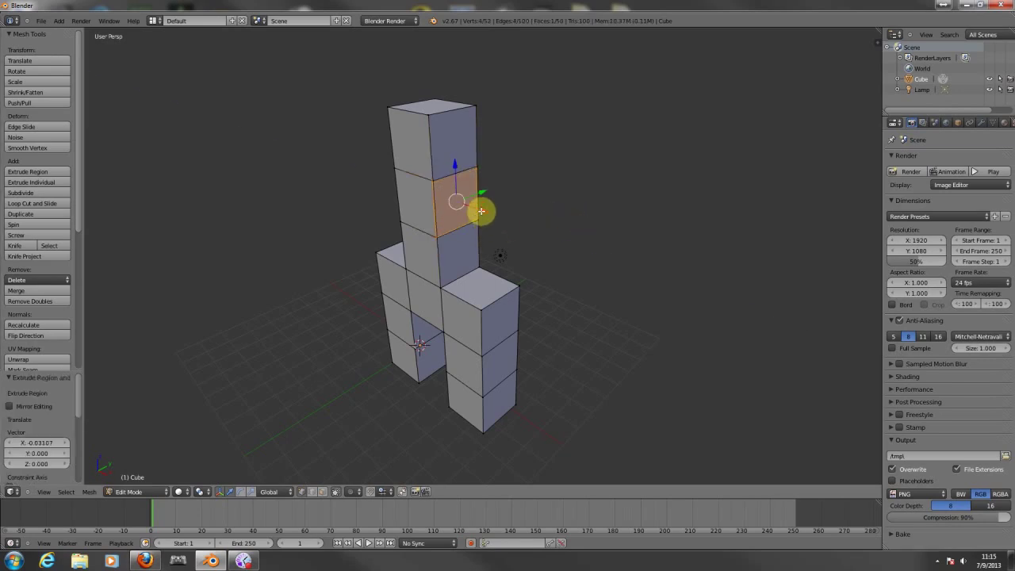
pyautogui.hotkey('shift', 'x')
pyautogui.click(490, 214)
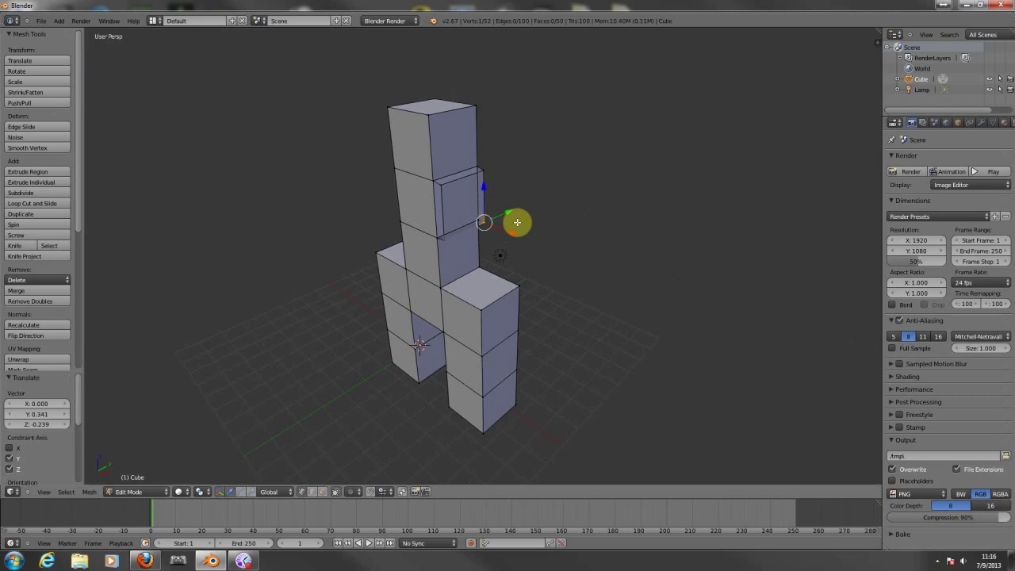
pyautogui.rightClick(517, 222)
pyautogui.press('g')
pyautogui.press('x')
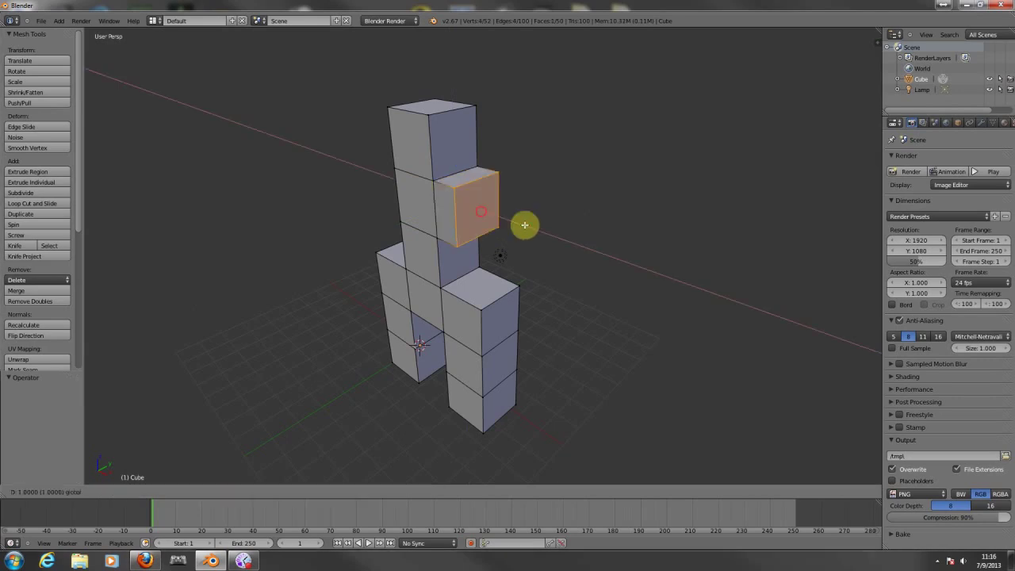
pyautogui.click(533, 225)
pyautogui.moveTo(626, 224); pyautogui.dragTo(643, 222, button='middle')
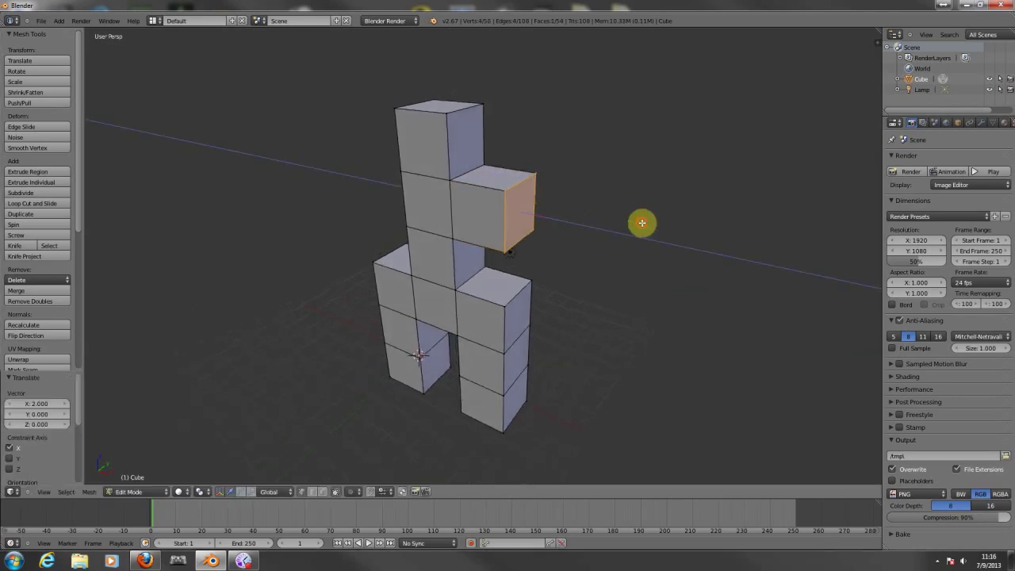
pyautogui.moveTo(544, 219); pyautogui.dragTo(514, 225, button='middle')
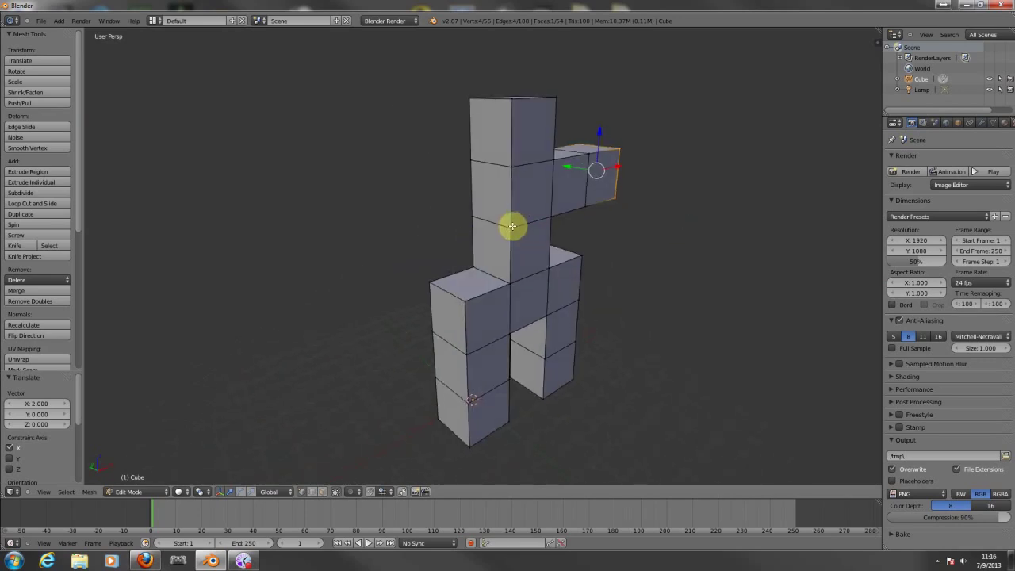
# Select the column's opposite side face and extrude it twice to form the second arm.
pyautogui.press('a')
pyautogui.rightClick(510, 226)
pyautogui.keyDown('shift'); pyautogui.rightClick(510, 165); pyautogui.keyUp('shift')
pyautogui.keyDown('shift'); pyautogui.rightClick(472, 164); pyautogui.keyUp('shift')
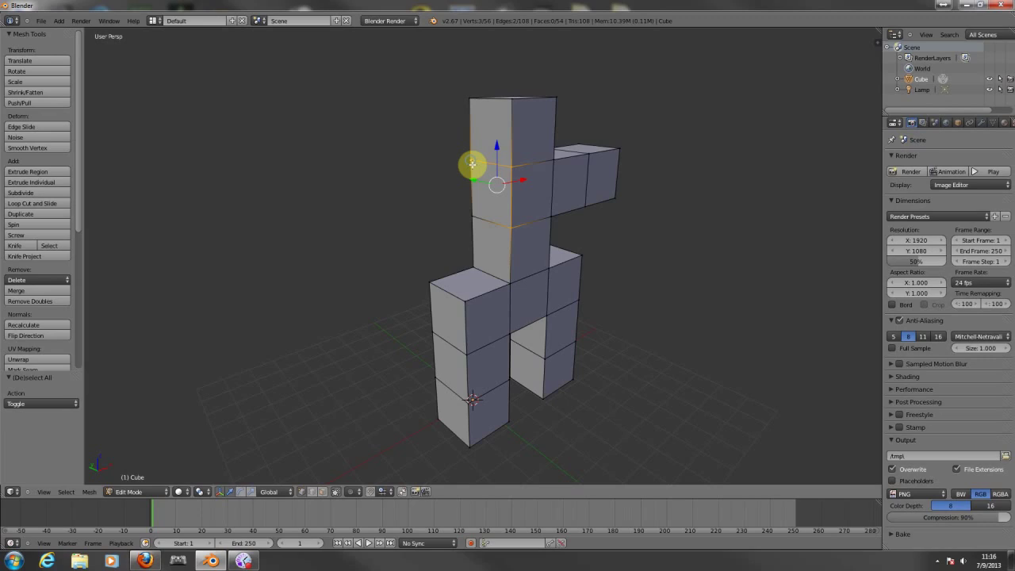
pyautogui.keyDown('shift'); pyautogui.rightClick(472, 213); pyautogui.keyUp('shift')
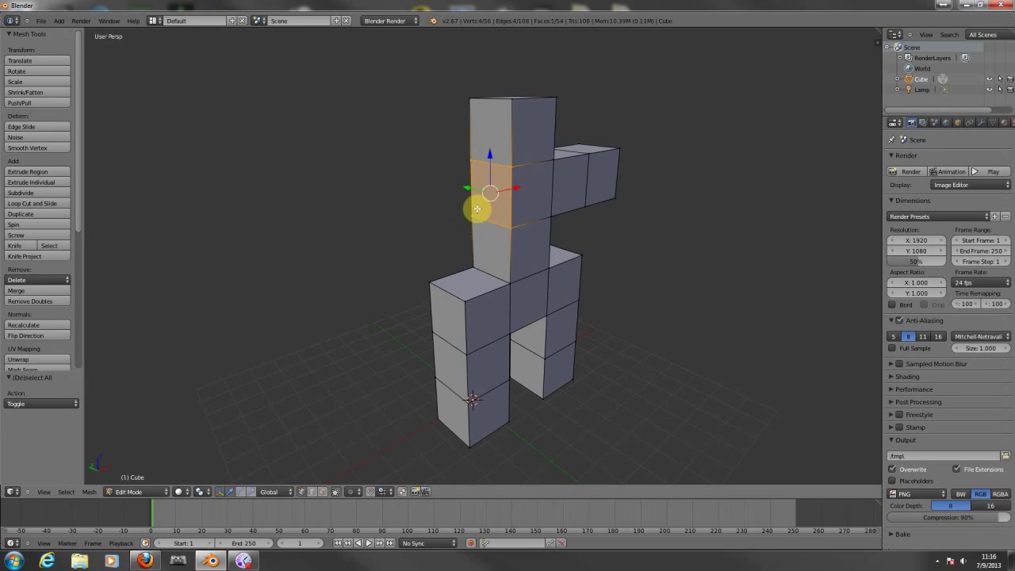
pyautogui.press('e')
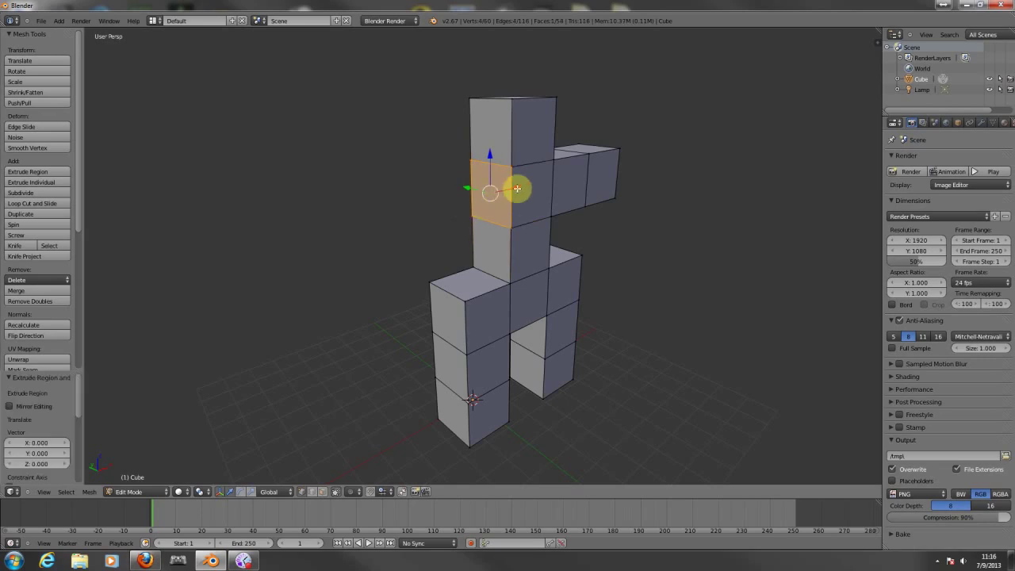
pyautogui.click(463, 202)
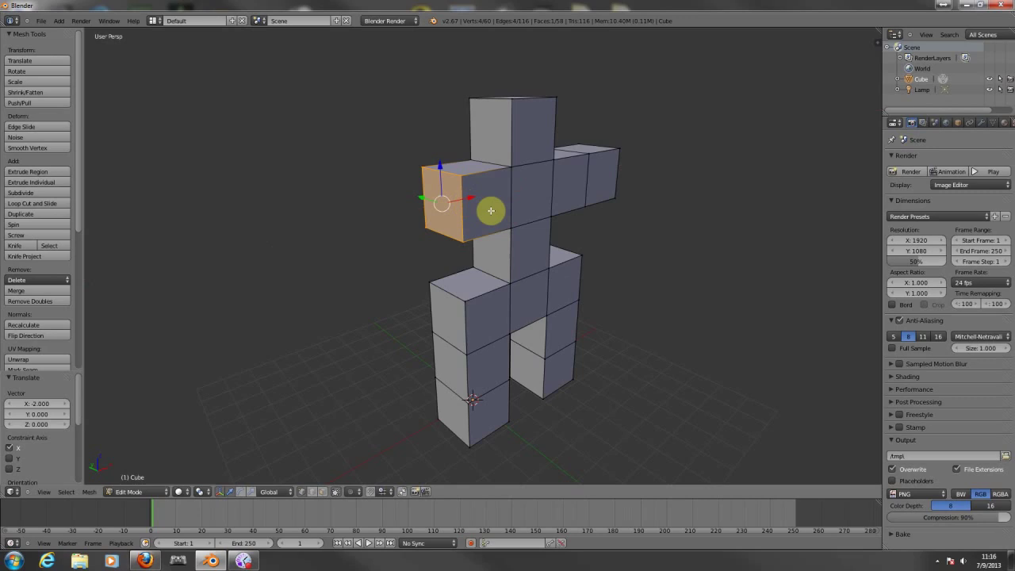
pyautogui.press('e')
pyautogui.click(389, 205)
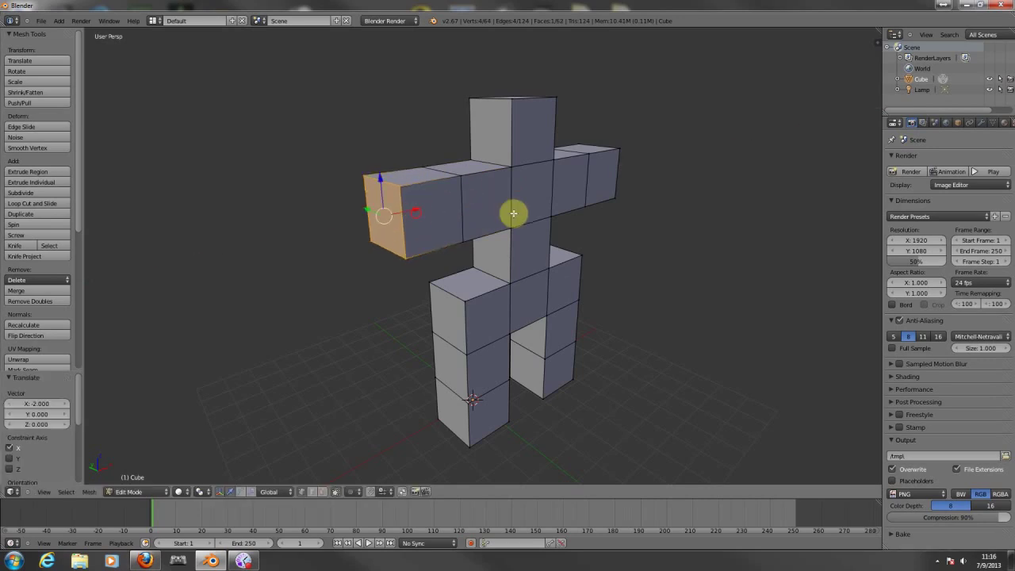
pyautogui.moveTo(513, 213); pyautogui.dragTo(476, 114, button='middle')
pyautogui.press('a')
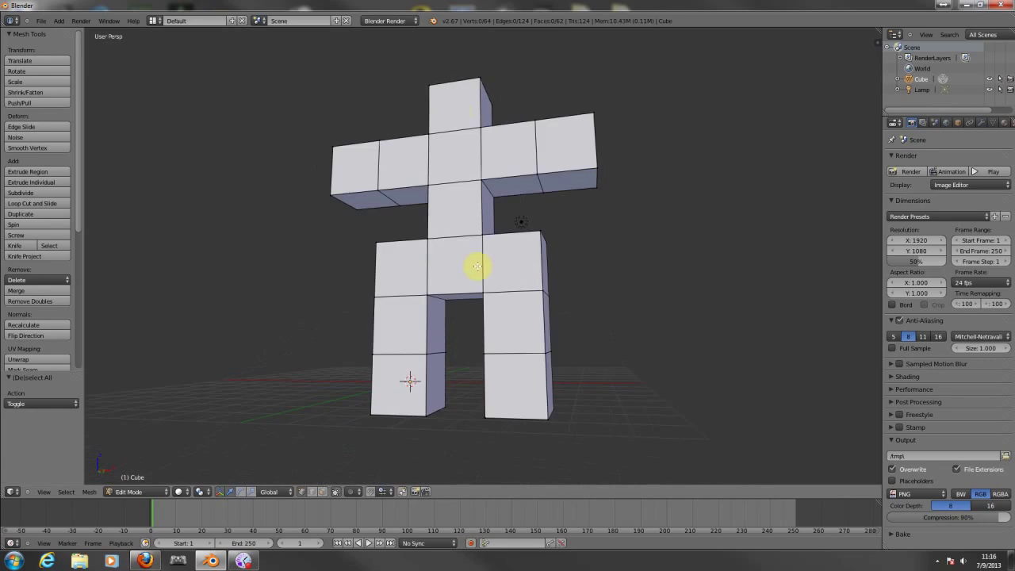
# Scale the hip block's two top edges to 0.66 along X.
pyautogui.moveTo(544, 208); pyautogui.dragTo(597, 245, button='middle')
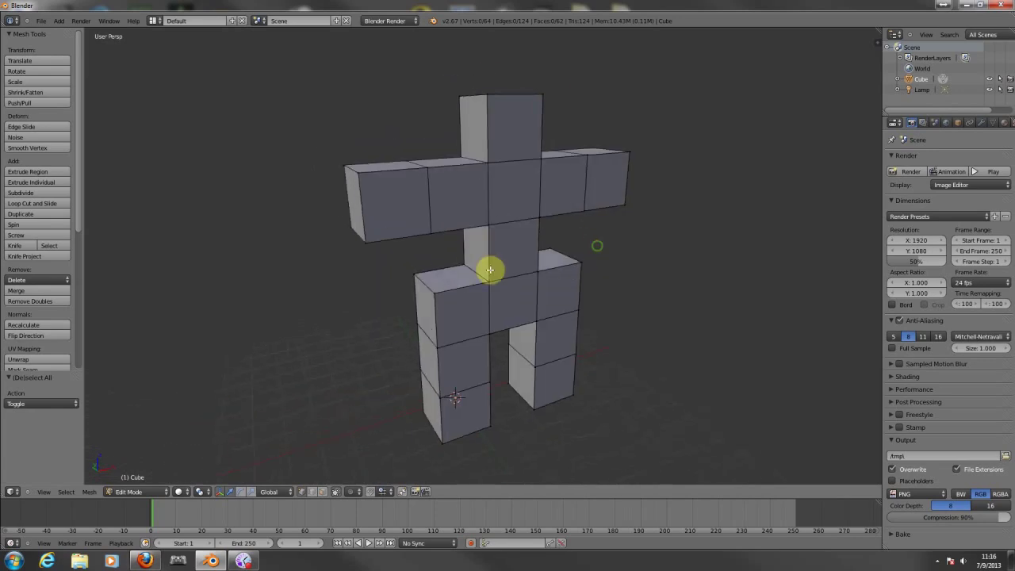
pyautogui.rightClick(421, 279)
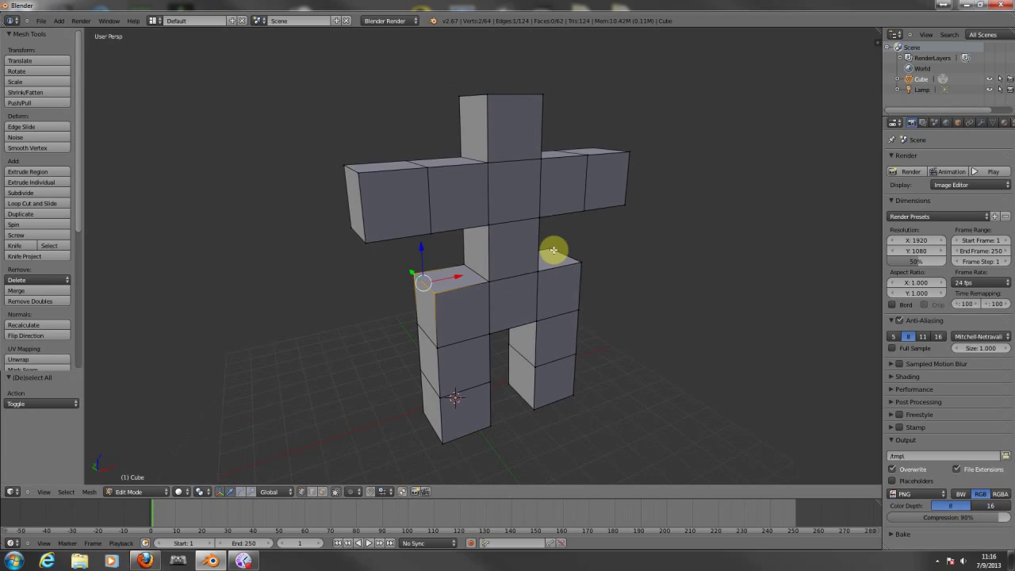
pyautogui.keyDown('shift'); pyautogui.rightClick(564, 255); pyautogui.keyUp('shift')
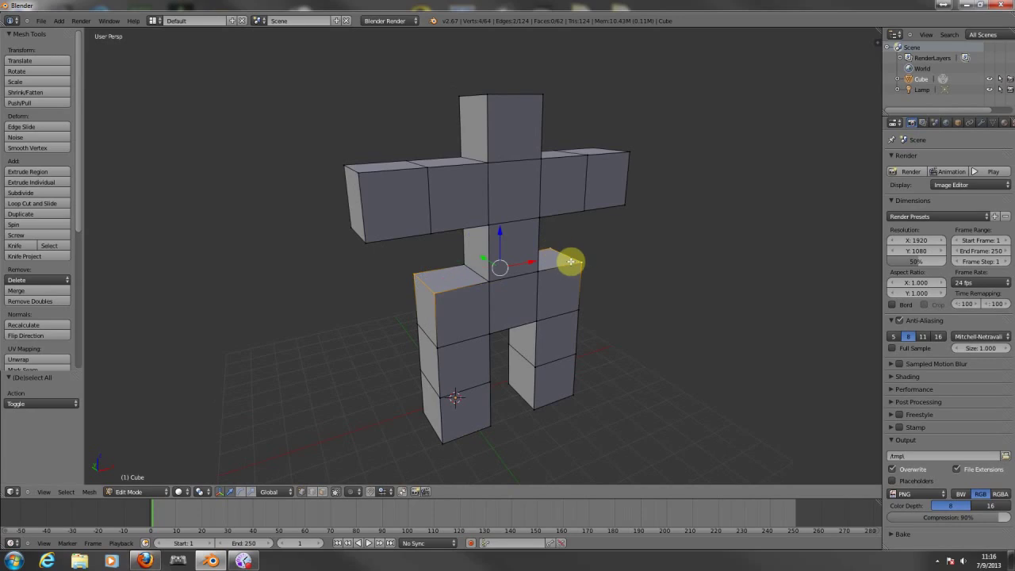
pyautogui.press('s')
pyautogui.press('x')
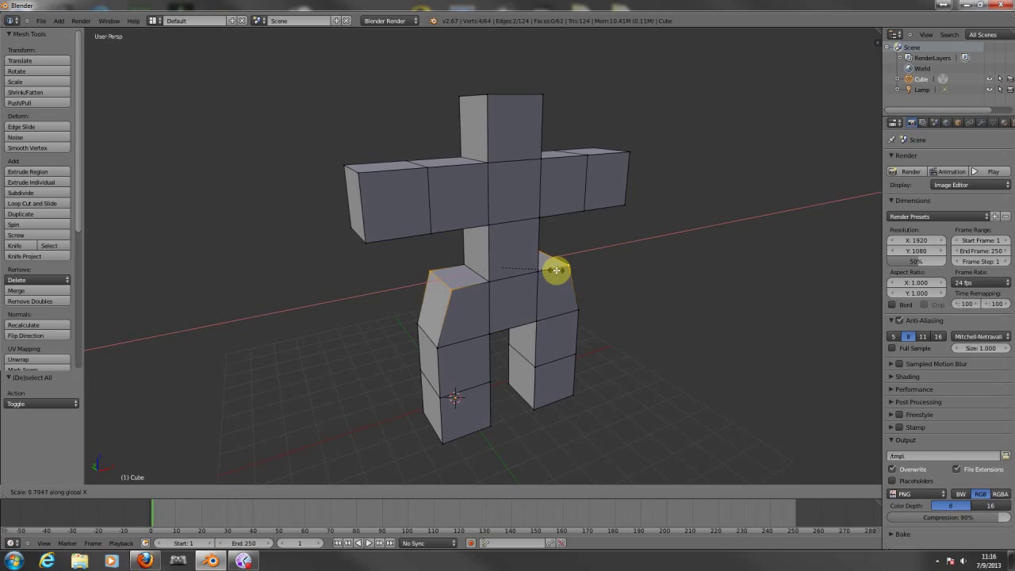
pyautogui.click(546, 278)
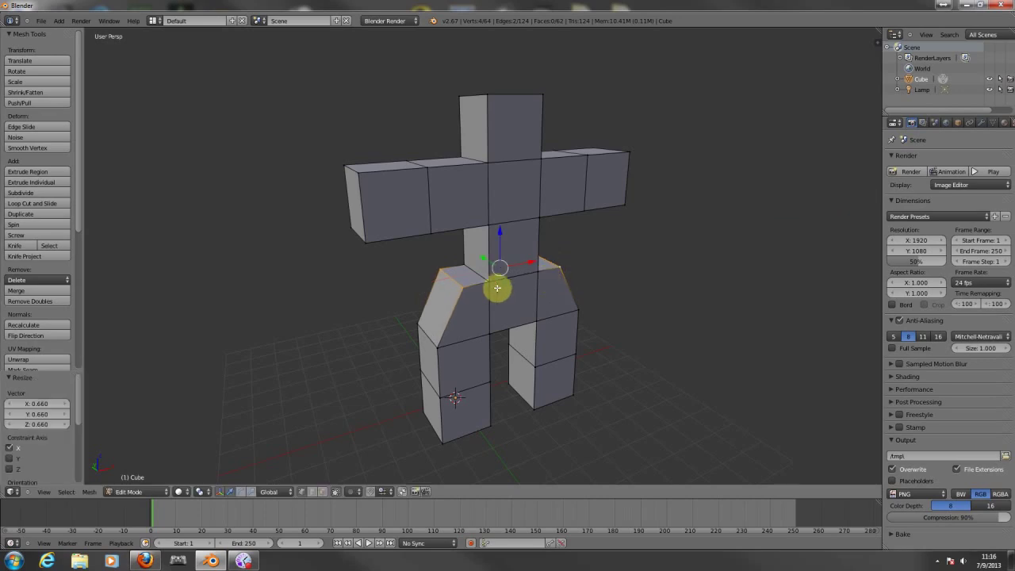
# Select the four waist-top vertices beneath the arms.
pyautogui.rightClick(487, 281)
pyautogui.keyDown('shift'); pyautogui.rightClick(538, 272); pyautogui.keyUp('shift')
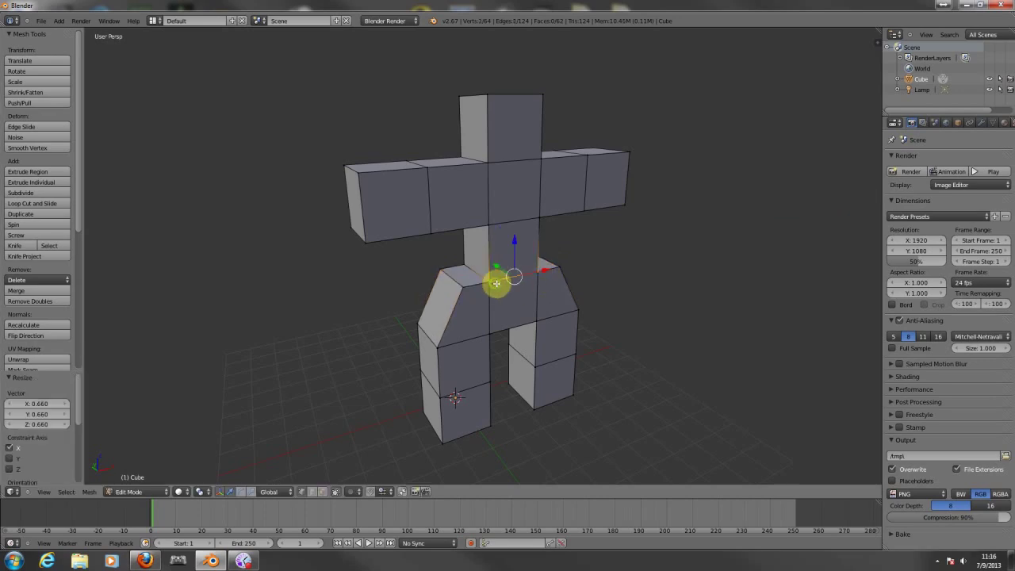
pyautogui.moveTo(494, 283); pyautogui.dragTo(657, 285, button='middle')
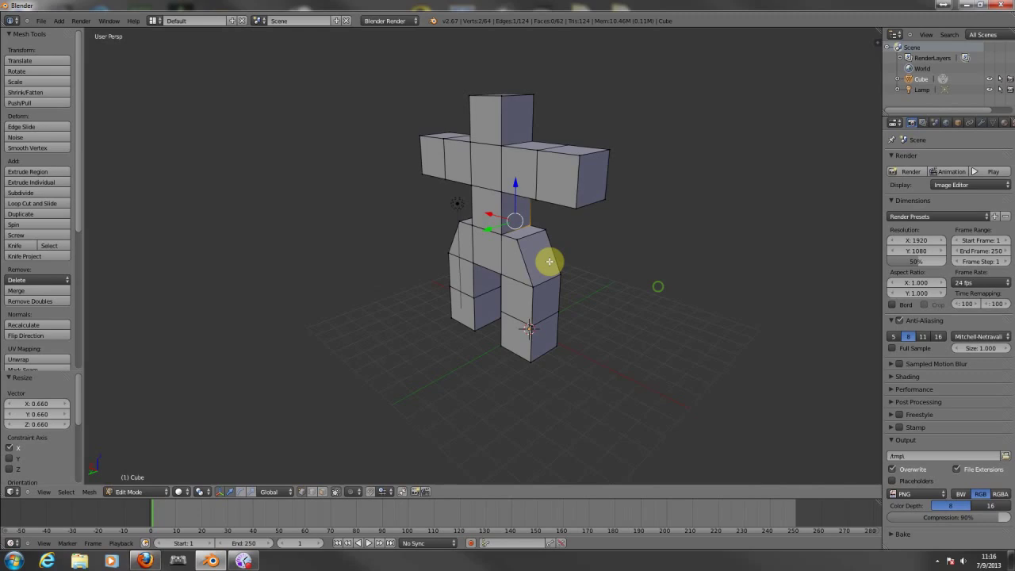
pyautogui.keyDown('shift'); pyautogui.rightClick(494, 229); pyautogui.keyUp('shift')
pyautogui.keyDown('shift'); pyautogui.rightClick(472, 226); pyautogui.keyUp('shift')
pyautogui.moveTo(472, 226); pyautogui.dragTo(607, 253, button='middle')
# Widen the selected waist-top vertices to 1.519 along X toward the arms.
pyautogui.press('s')
pyautogui.press('x')
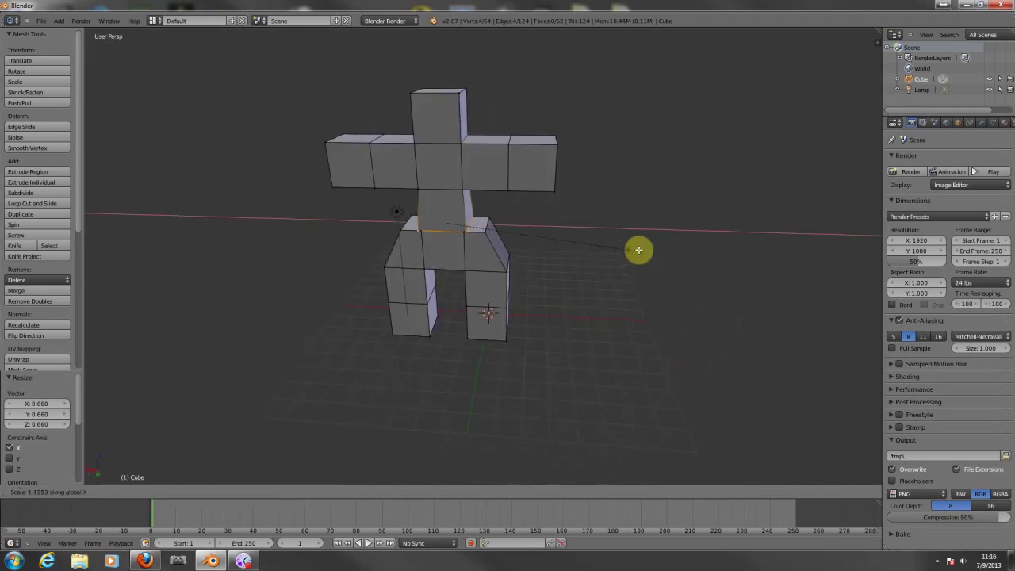
pyautogui.click(694, 246)
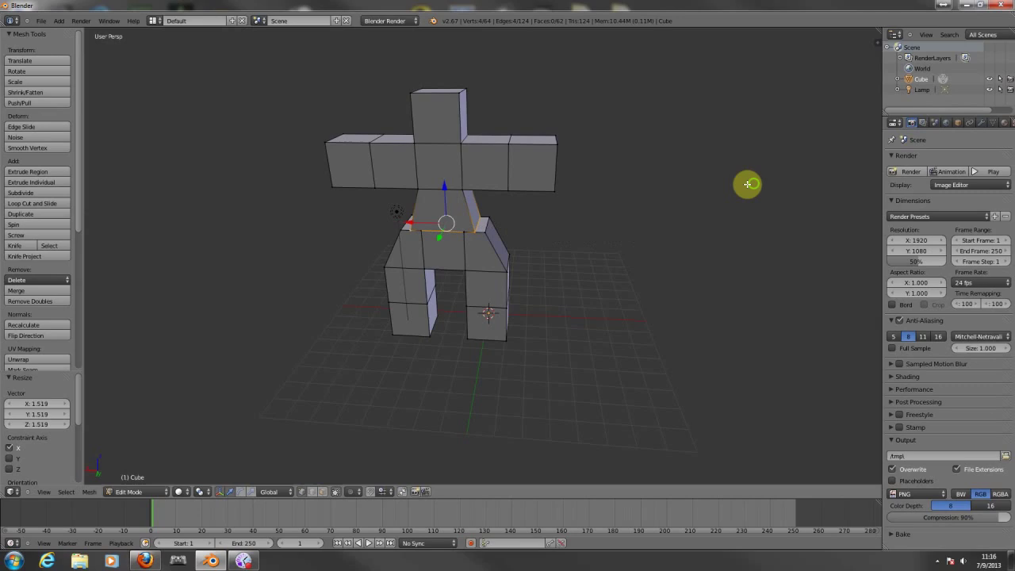
pyautogui.moveTo(748, 184); pyautogui.dragTo(521, 161, button='middle')
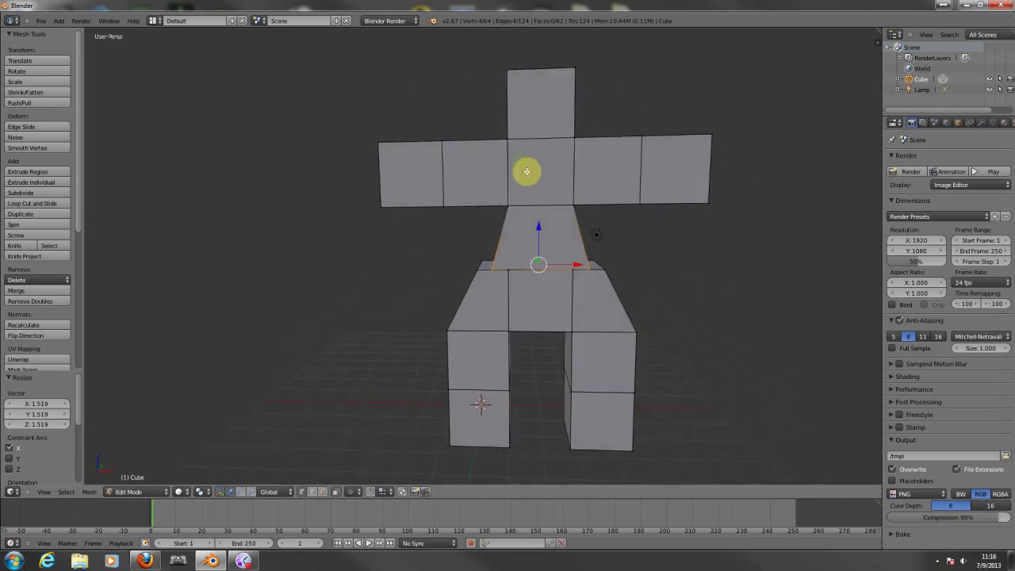
pyautogui.moveTo(562, 267); pyautogui.dragTo(536, 274, button='middle')
# Select the waist ring vertices, narrow them along X, then rescale to fine-tune the width.
pyautogui.rightClick(508, 267)
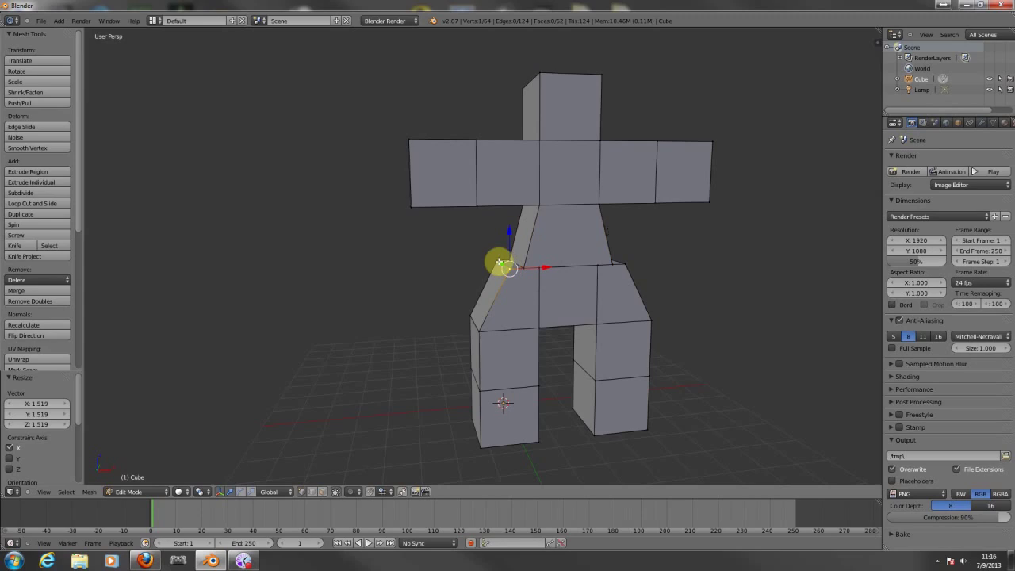
pyautogui.keyDown('shift'); pyautogui.rightClick(619, 264); pyautogui.keyUp('shift')
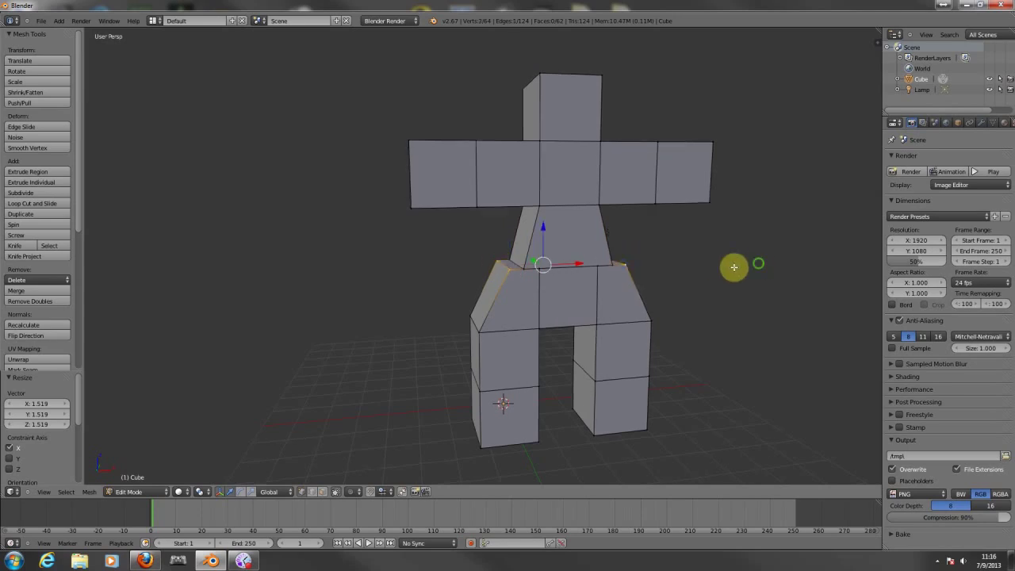
pyautogui.moveTo(735, 267); pyautogui.dragTo(635, 278, button='middle')
pyautogui.keyDown('shift'); pyautogui.rightClick(532, 288); pyautogui.keyUp('shift')
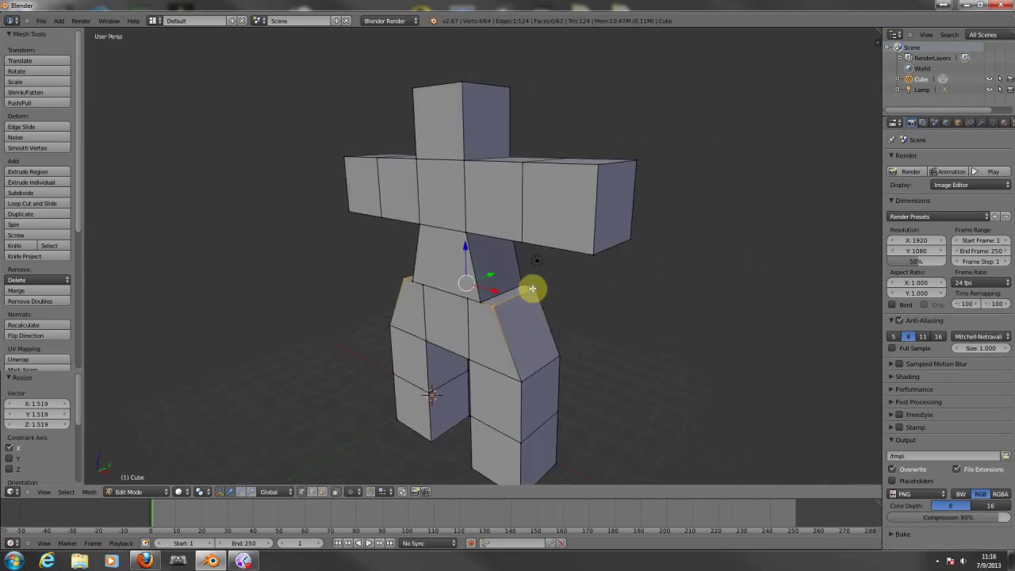
pyautogui.press('s')
pyautogui.press('x')
pyautogui.click(519, 287)
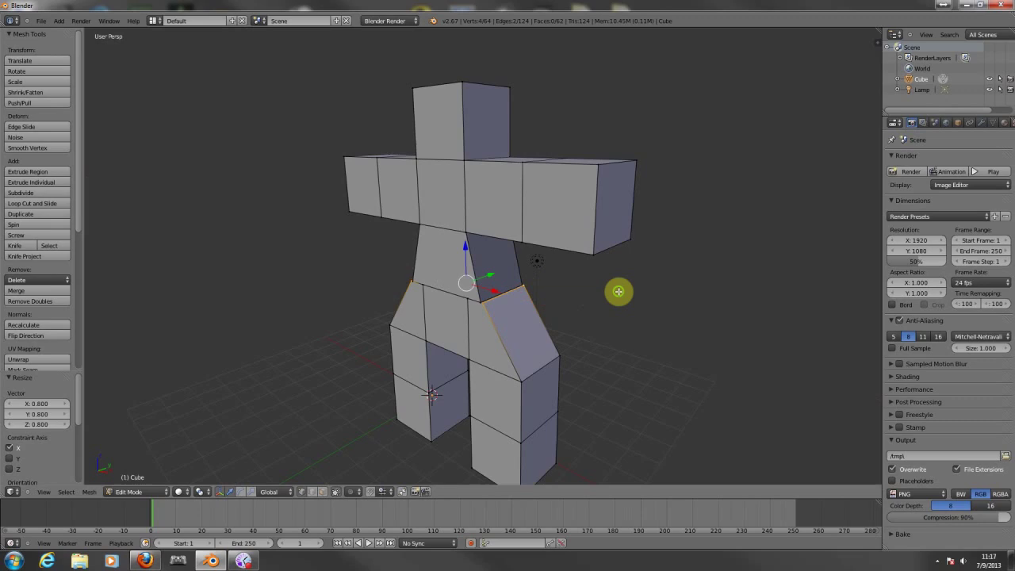
pyautogui.moveTo(617, 290); pyautogui.dragTo(664, 268, button='middle')
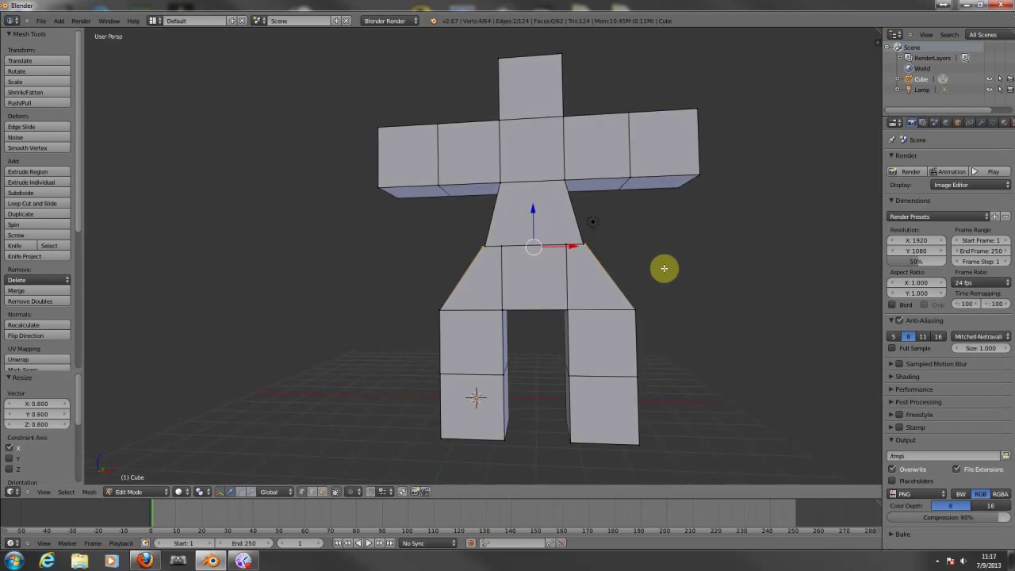
pyautogui.press('s')
pyautogui.press('x')
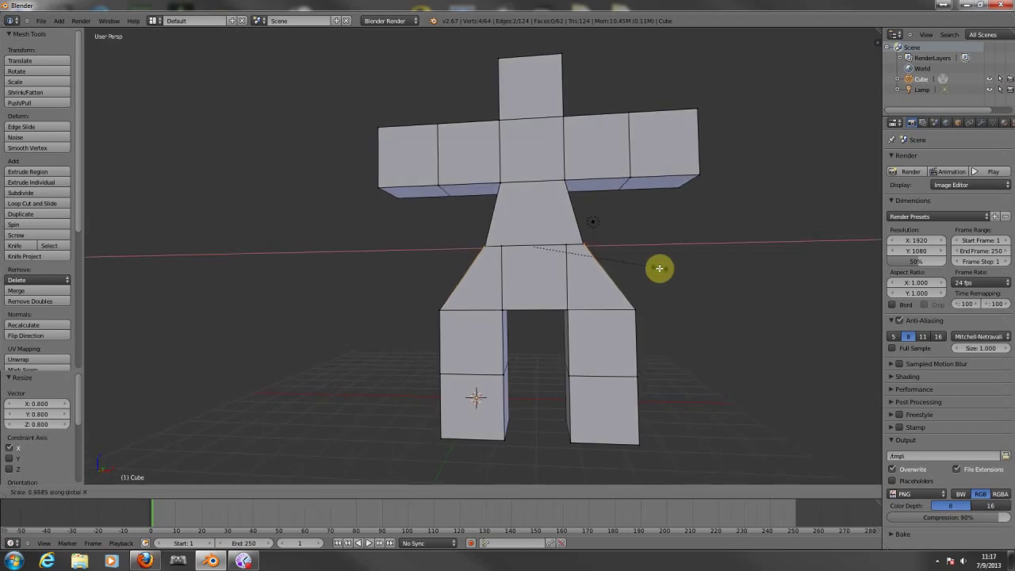
pyautogui.click(659, 268)
pyautogui.moveTo(709, 256)
pyautogui.mouseDown(button='middle')
pyautogui.moveTo(714, 272)
pyautogui.moveTo(698, 267)
pyautogui.moveTo(736, 265)
pyautogui.mouseUp(button='middle')
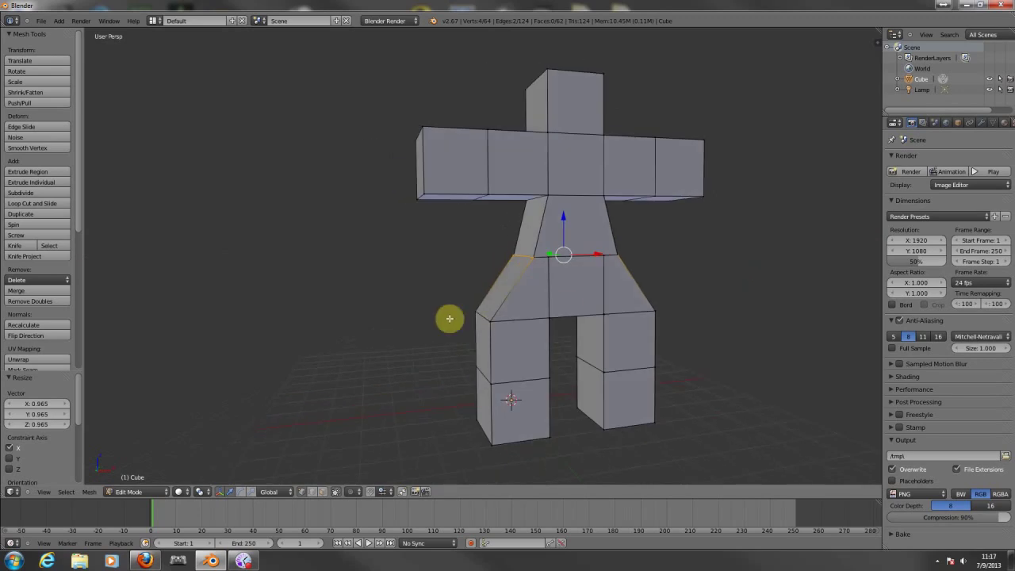
# Select the lower hip ring and scale it along X to 0.844, then 0.943.
pyautogui.press('a')
pyautogui.rightClick(477, 316)
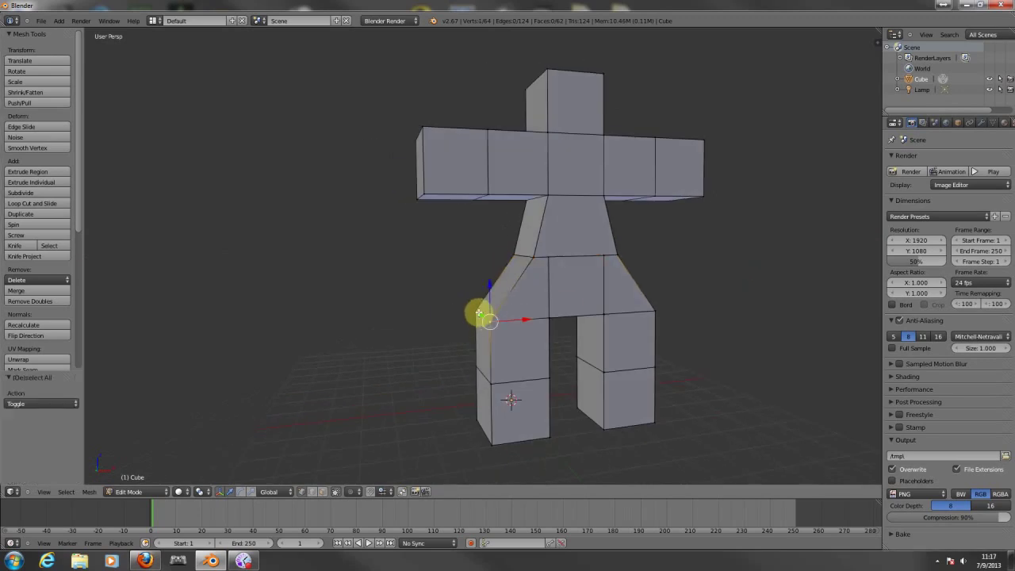
pyautogui.keyDown('shift'); pyautogui.rightClick(479, 315); pyautogui.keyUp('shift')
pyautogui.moveTo(669, 297); pyautogui.dragTo(534, 327, button='middle')
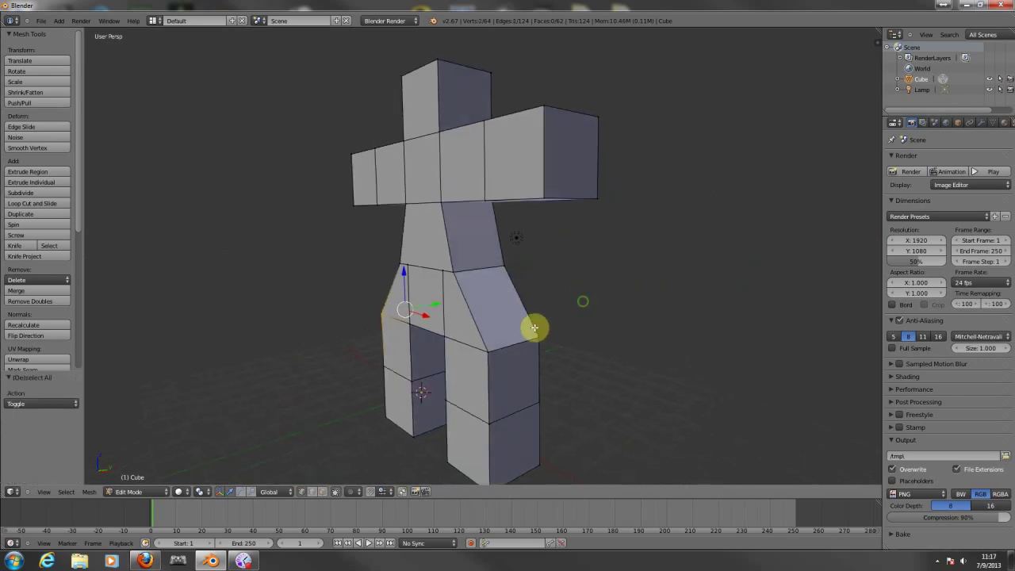
pyautogui.keyDown('shift'); pyautogui.rightClick(487, 350); pyautogui.keyUp('shift')
pyautogui.keyDown('shift'); pyautogui.rightClick(539, 335); pyautogui.keyUp('shift')
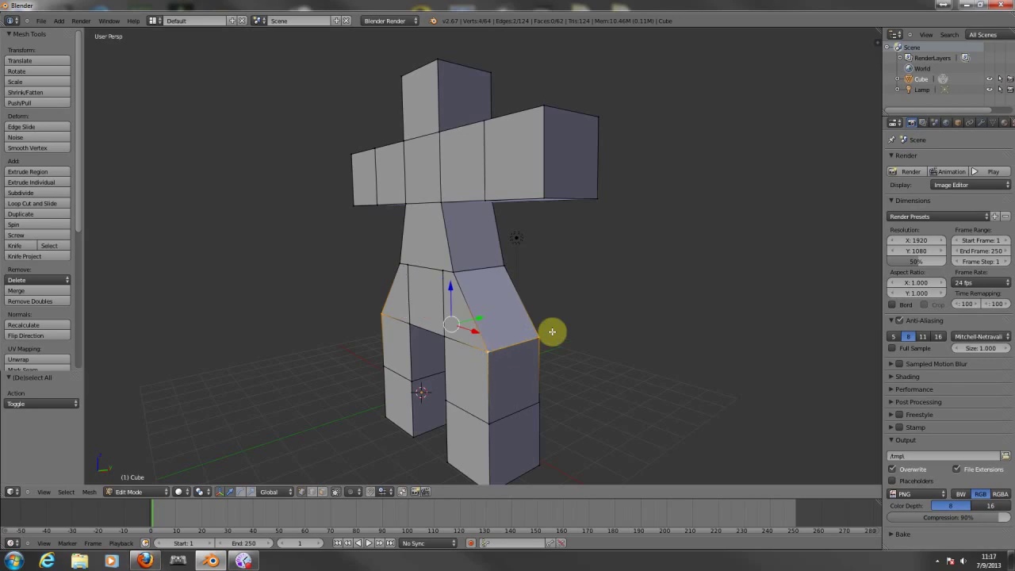
pyautogui.press('w')
pyautogui.press('s')
pyautogui.press('x')
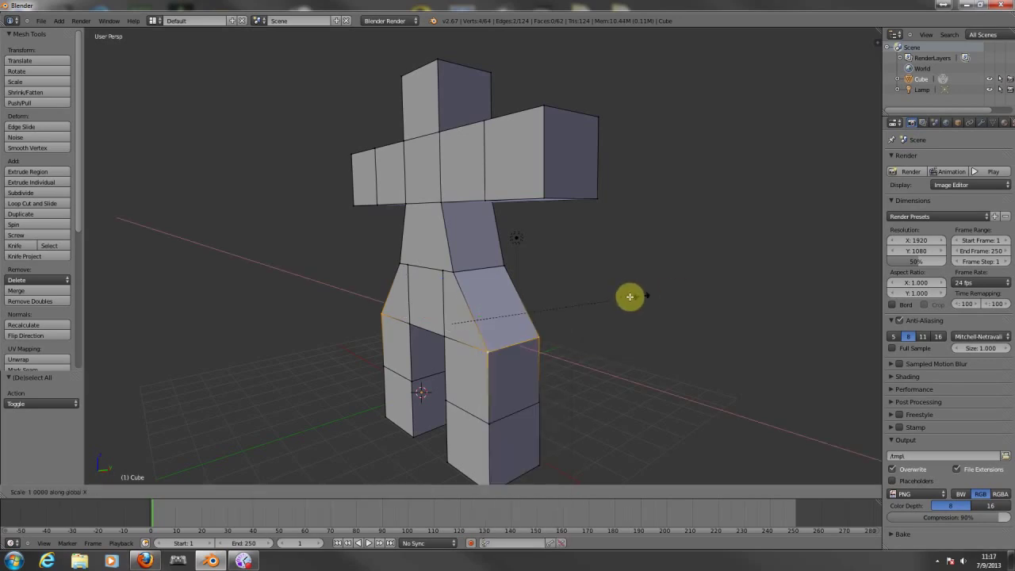
pyautogui.click(611, 301)
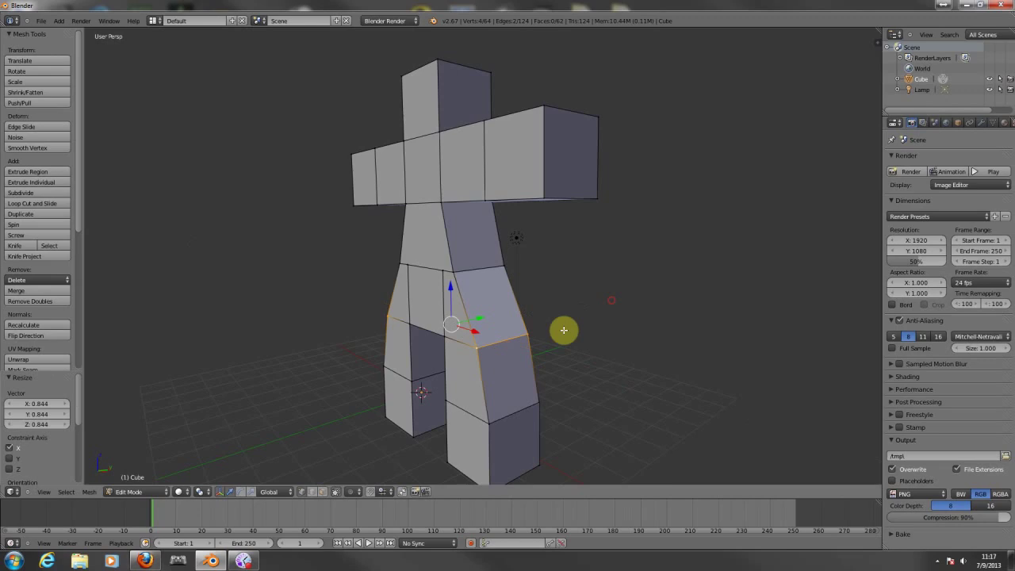
pyautogui.moveTo(562, 330); pyautogui.dragTo(630, 322, button='middle')
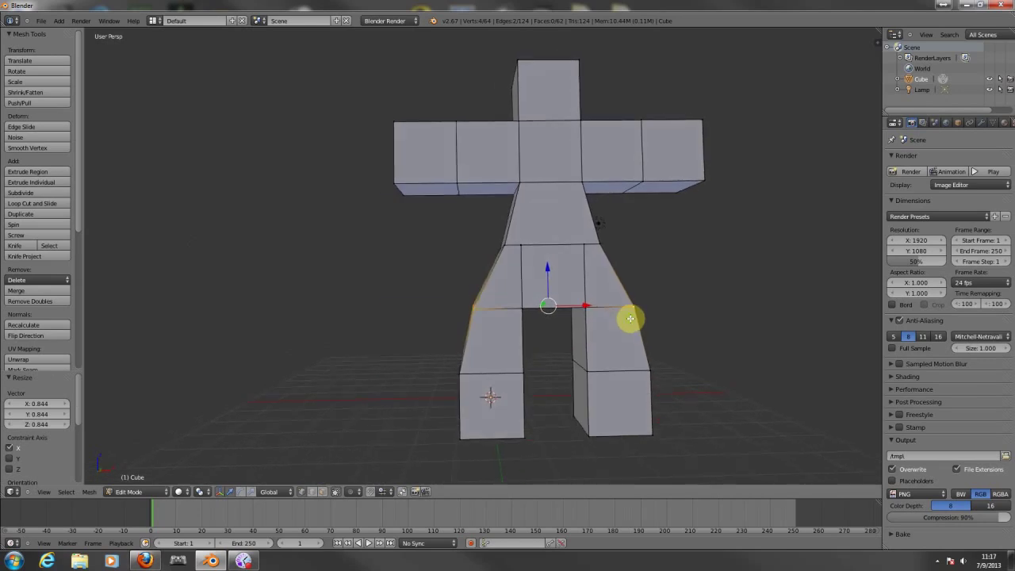
pyautogui.press('s')
pyautogui.press('x')
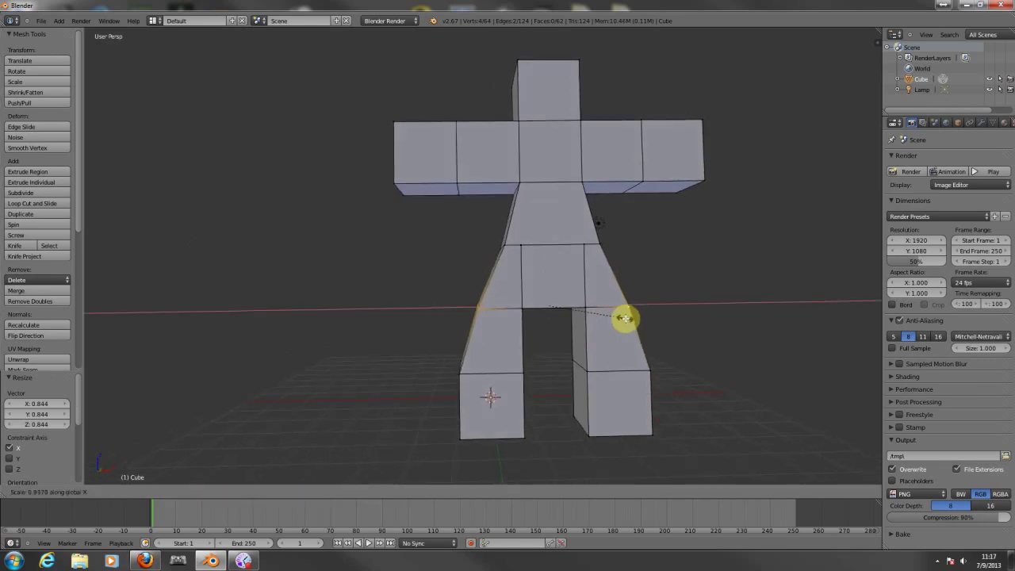
pyautogui.click(623, 319)
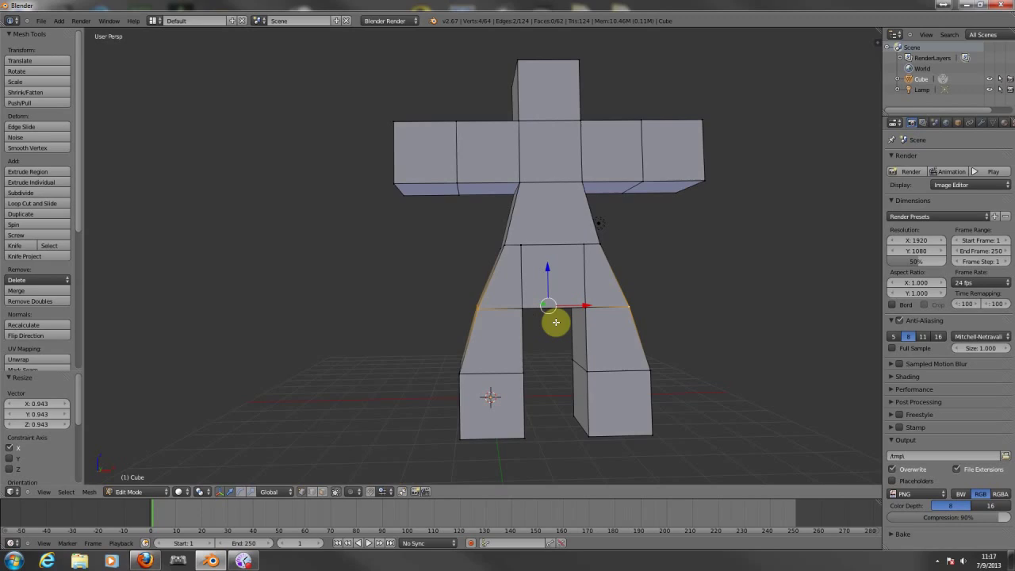
# Clear the selection and pick a vertex at the top of the leg gap.
pyautogui.press('a')
pyautogui.moveTo(546, 326)
pyautogui.mouseDown(button='middle')
pyautogui.moveTo(551, 338)
pyautogui.moveTo(558, 311)
pyautogui.mouseUp(button='middle')
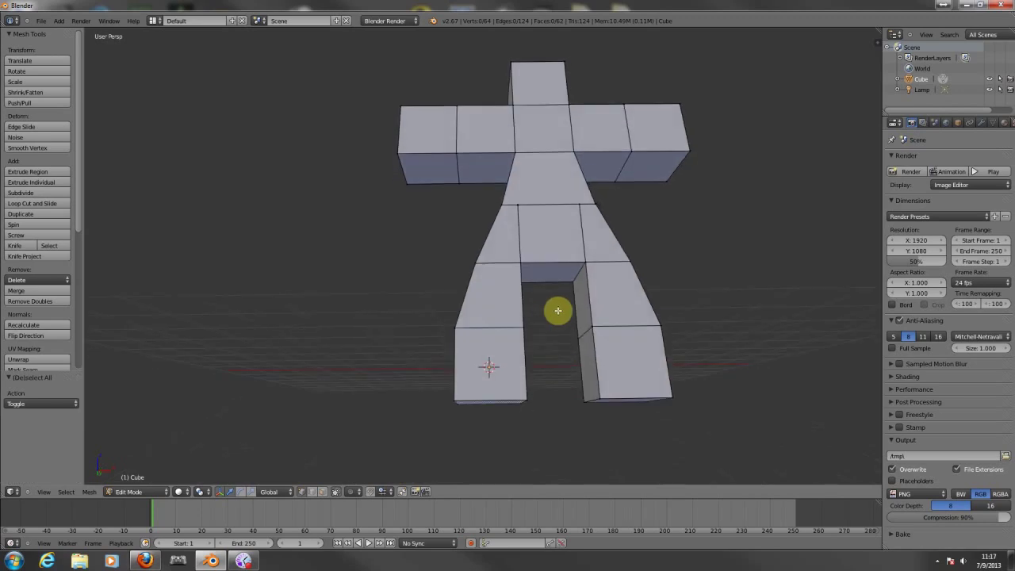
pyautogui.rightClick(581, 265)
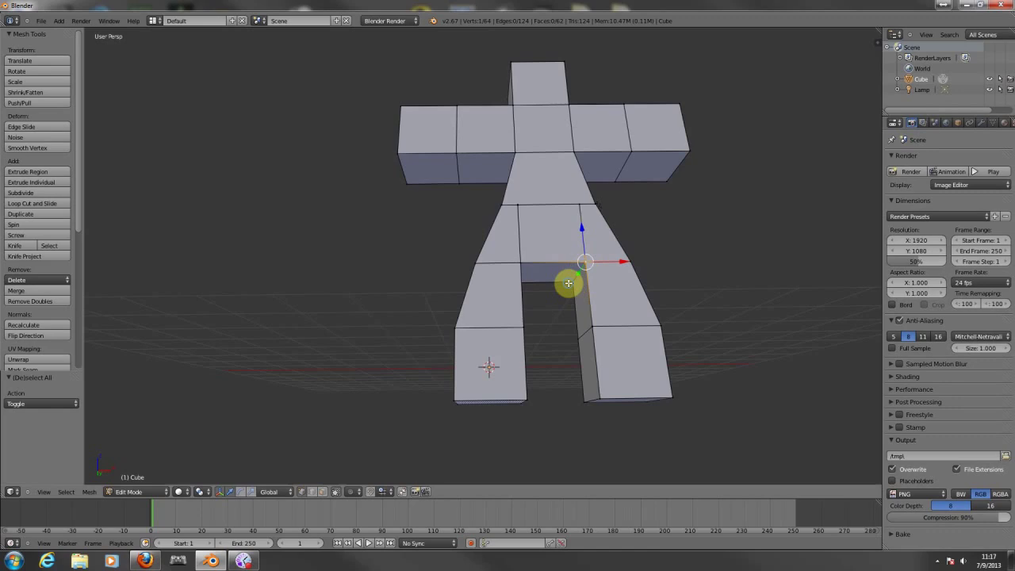
pyautogui.moveTo(582, 306); pyautogui.dragTo(598, 319, button='middle')
# Select the four crotch face corners and scale them to 0.516 along X.
pyautogui.scroll(5, 599, 324)
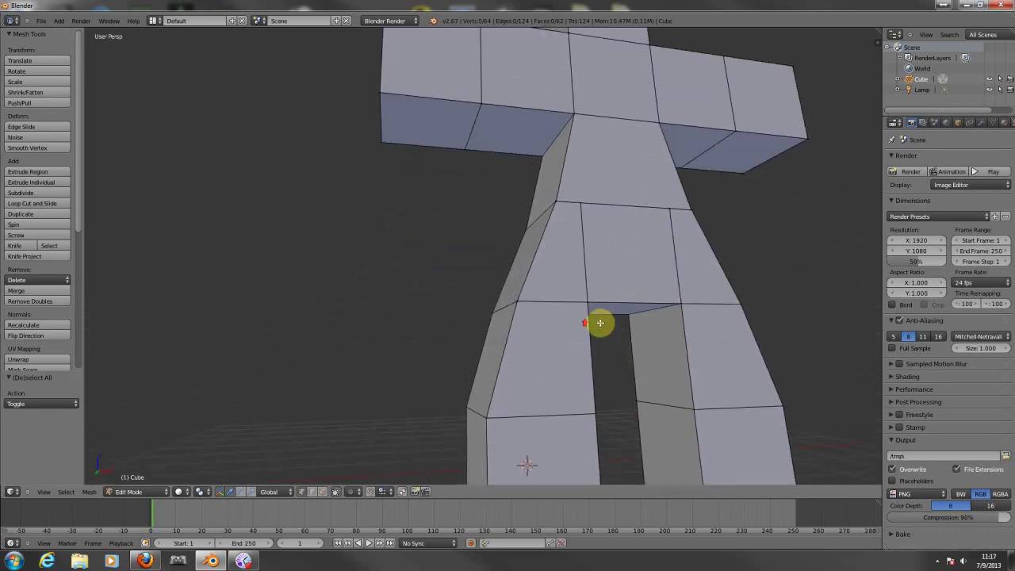
pyautogui.scroll(-3, 632, 325)
pyautogui.moveTo(632, 324); pyautogui.dragTo(574, 283, button='middle')
pyautogui.rightClick(524, 272)
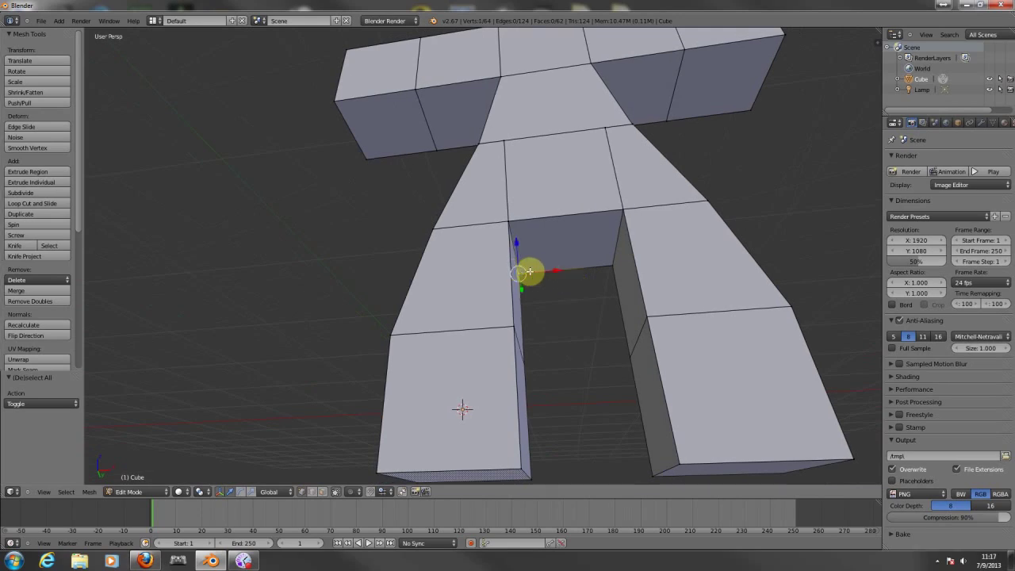
pyautogui.keyDown('shift'); pyautogui.rightClick(507, 226); pyautogui.keyUp('shift')
pyautogui.keyDown('shift'); pyautogui.rightClick(616, 215); pyautogui.keyUp('shift')
pyautogui.keyDown('shift'); pyautogui.rightClick(611, 262); pyautogui.keyUp('shift')
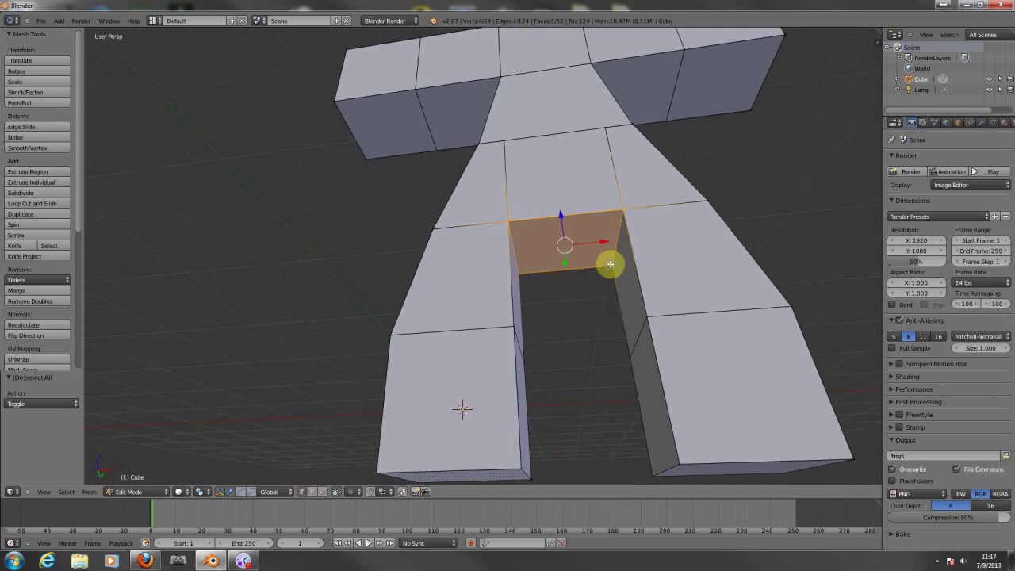
pyautogui.moveTo(666, 262); pyautogui.dragTo(666, 276, button='middle')
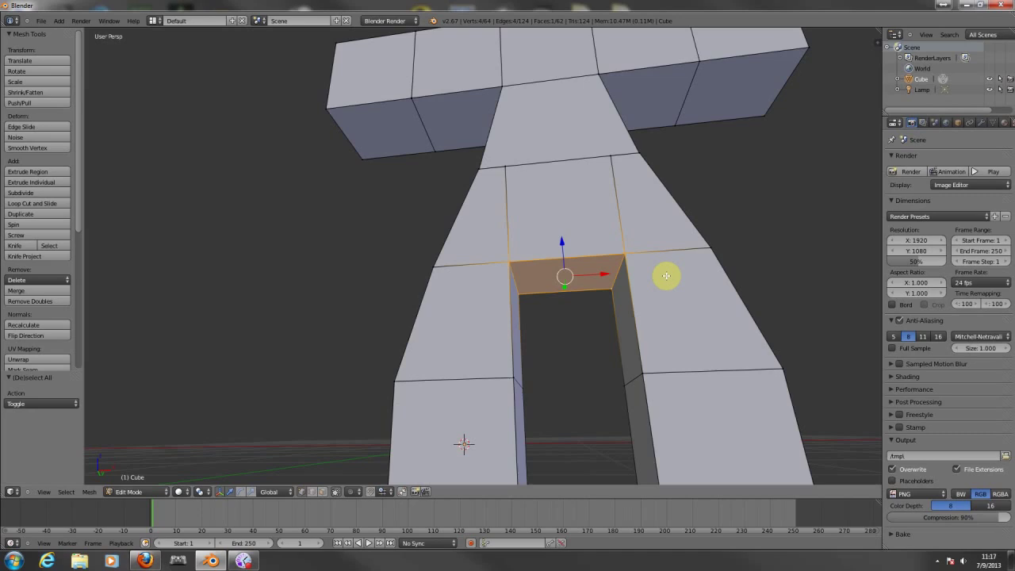
pyautogui.press('s')
pyautogui.press('x')
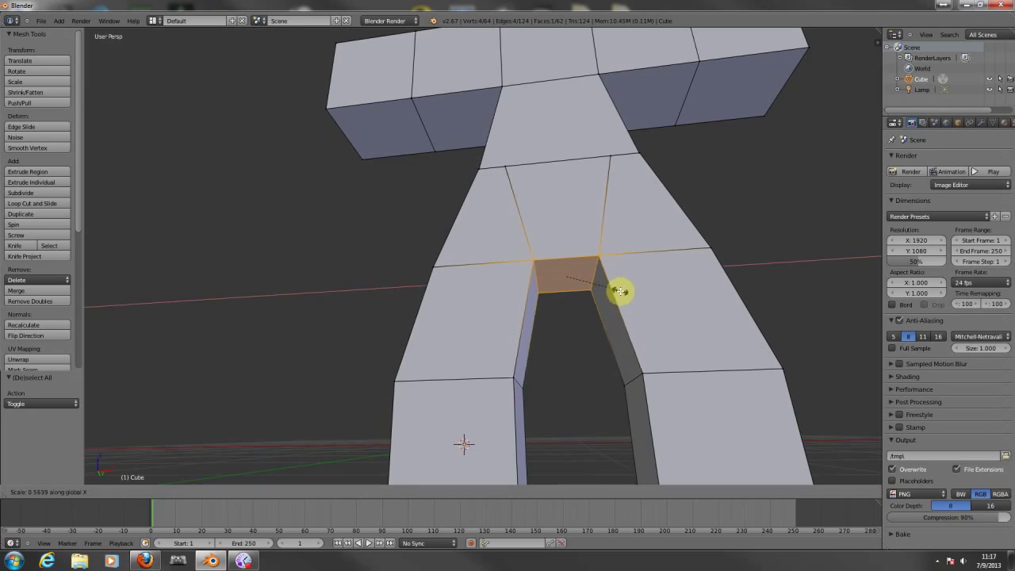
pyautogui.click(613, 298)
pyautogui.scroll(-5, 643, 294)
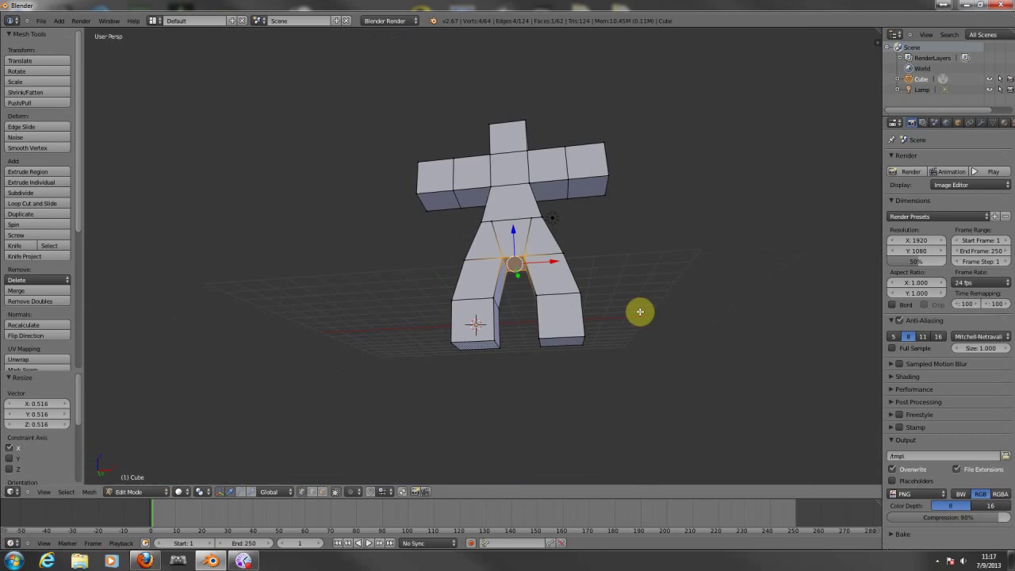
pyautogui.keyDown('shift'); pyautogui.moveTo(594, 288); pyautogui.dragTo(609, 319, button='middle'); pyautogui.keyUp('shift')
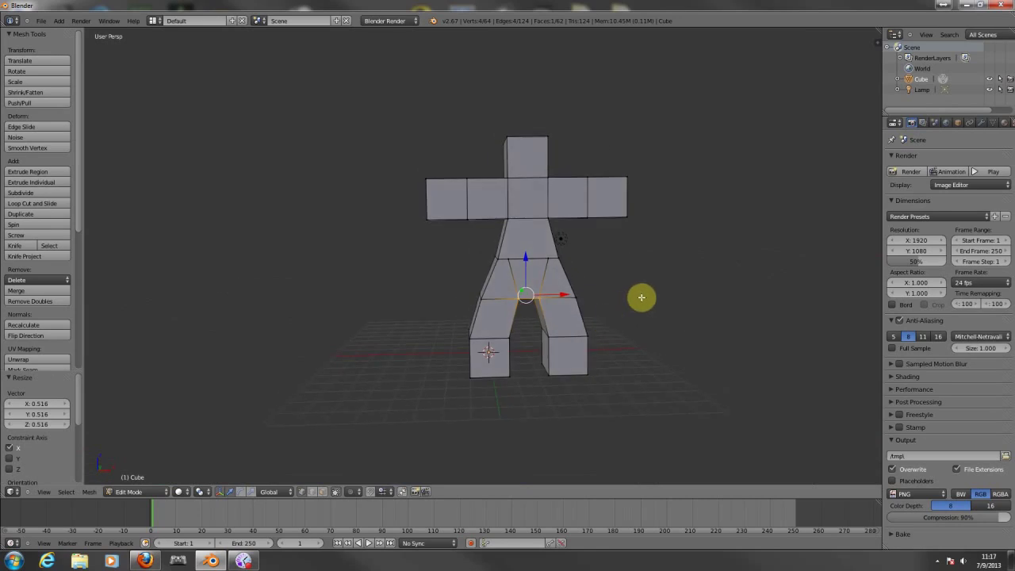
# Select the four outer knee vertices and narrow them inward along X.
pyautogui.press('a')
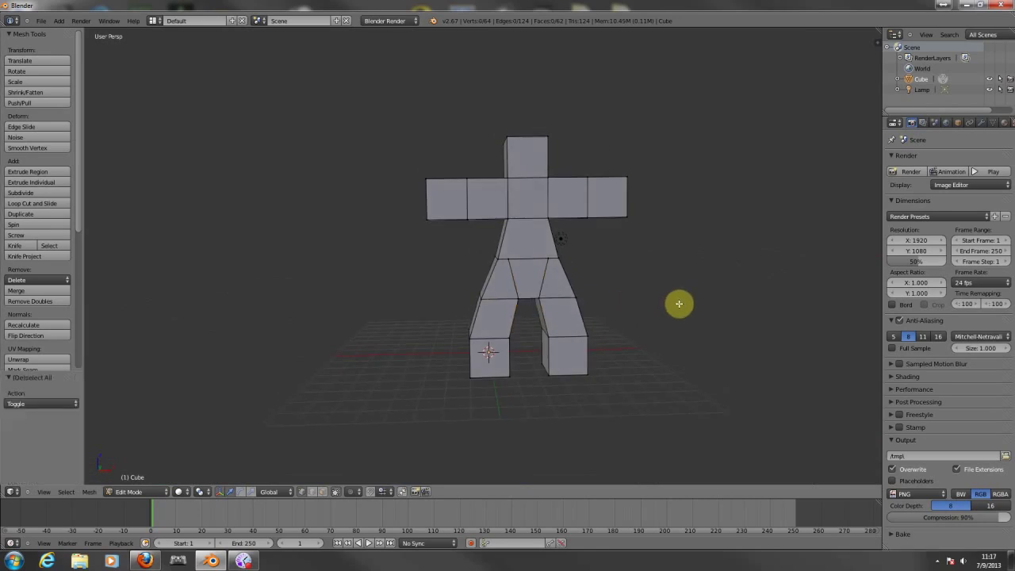
pyautogui.moveTo(677, 304); pyautogui.dragTo(521, 351, button='middle')
pyautogui.rightClick(490, 346)
pyautogui.keyDown('shift'); pyautogui.rightClick(521, 341); pyautogui.keyUp('shift')
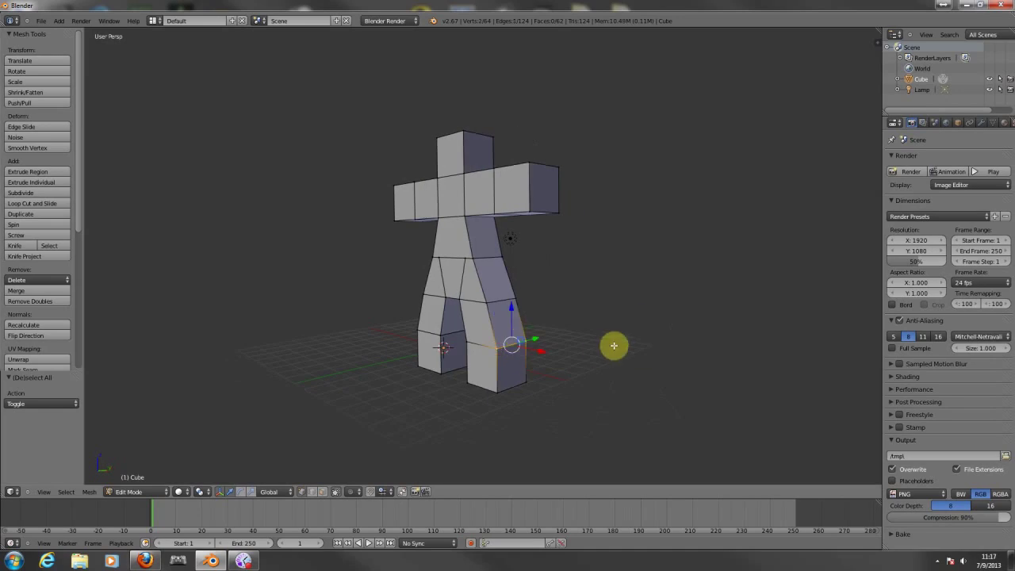
pyautogui.moveTo(598, 328); pyautogui.dragTo(636, 322, button='middle')
pyautogui.keyDown('shift'); pyautogui.rightClick(496, 329); pyautogui.keyUp('shift')
pyautogui.keyDown('shift'); pyautogui.rightClick(486, 324); pyautogui.keyUp('shift')
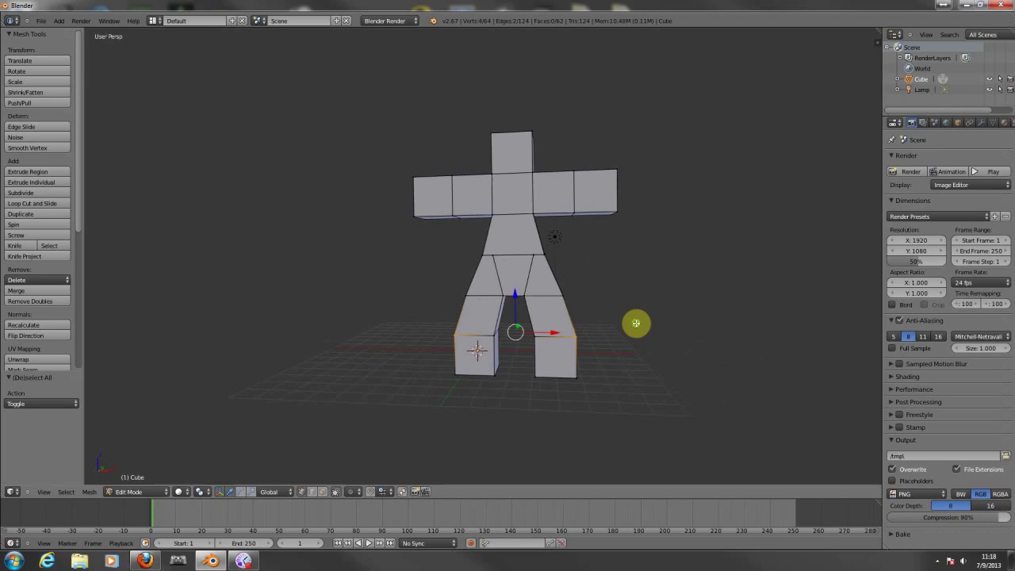
pyautogui.press('s')
pyautogui.press('x')
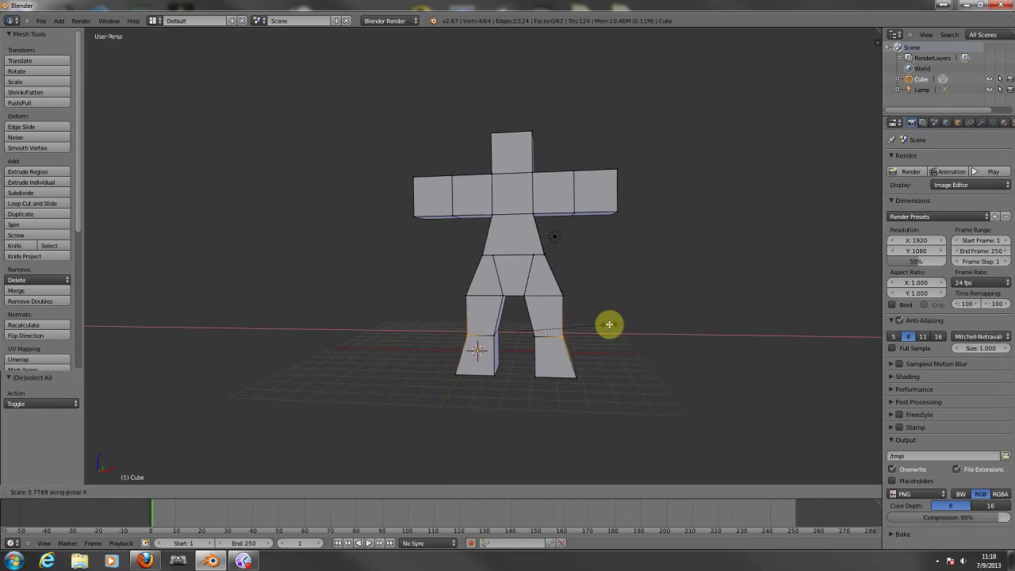
pyautogui.click(609, 324)
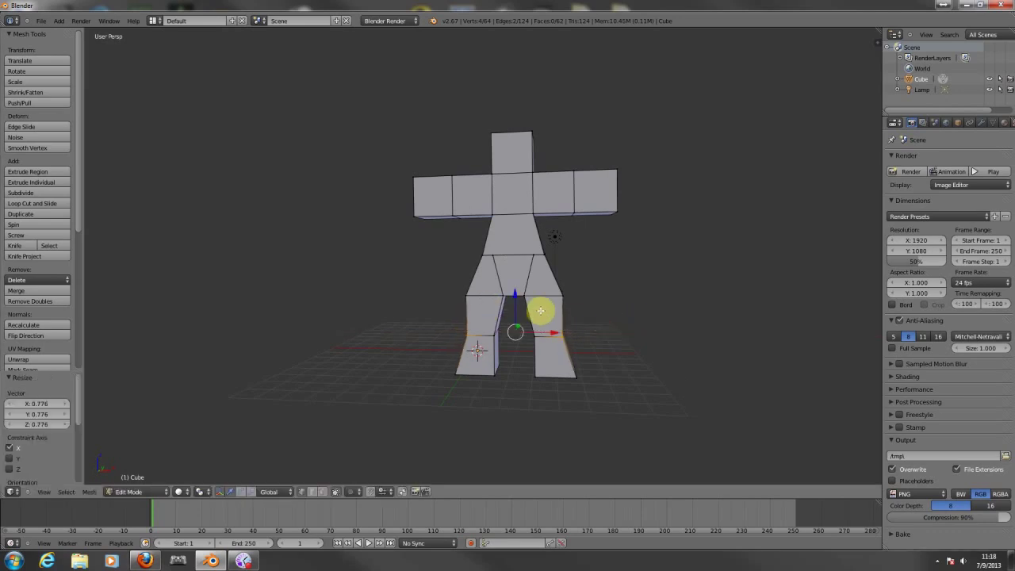
# Select a vertex on each leg at hip level and scale them down slightly.
pyautogui.moveTo(611, 310); pyautogui.dragTo(631, 311, button='middle')
pyautogui.keyDown('shift'); pyautogui.rightClick(490, 294); pyautogui.keyUp('shift')
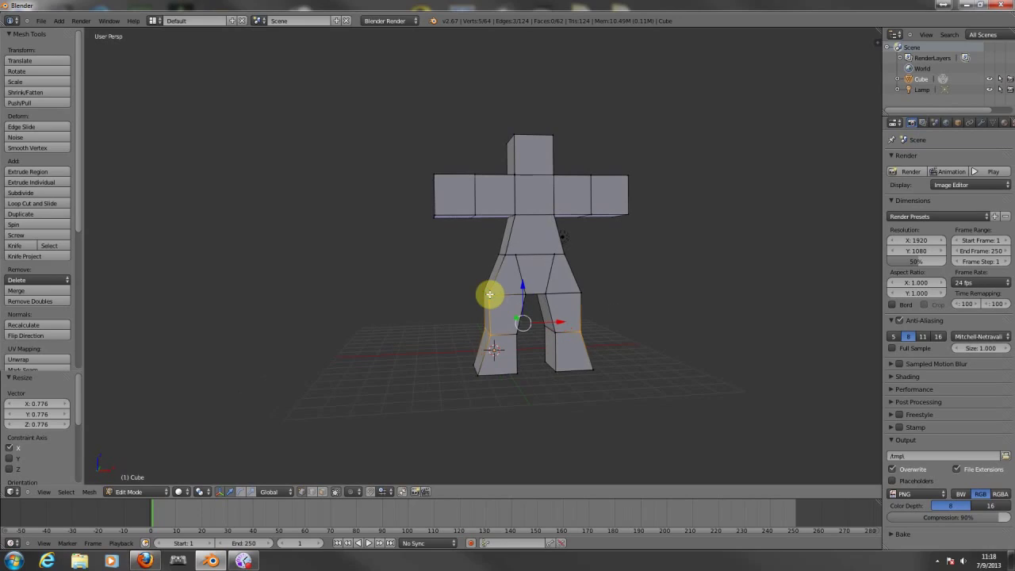
pyautogui.press('a')
pyautogui.rightClick(489, 294)
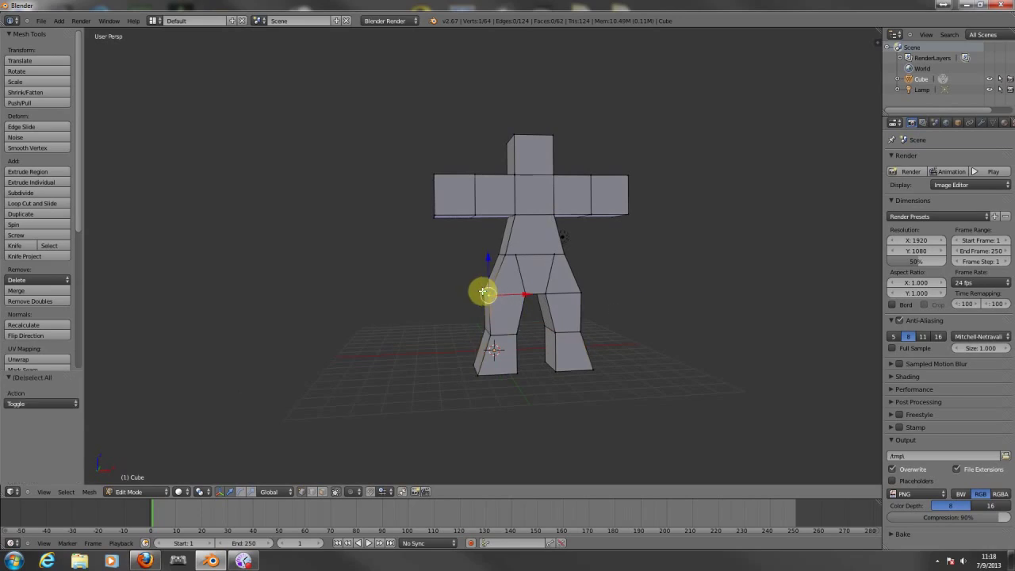
pyautogui.moveTo(647, 293); pyautogui.dragTo(573, 300, button='middle')
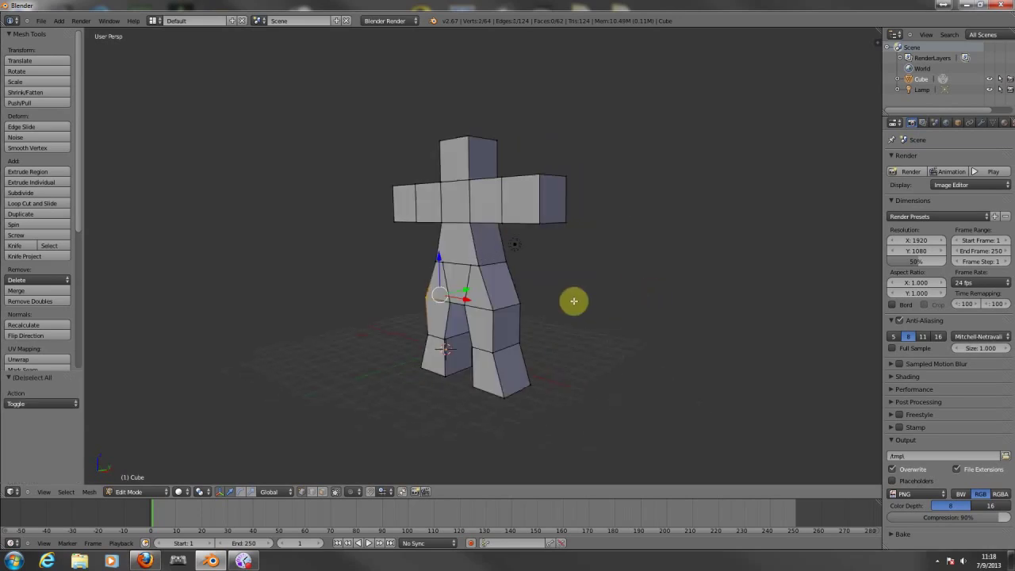
pyautogui.keyDown('shift'); pyautogui.rightClick(517, 303); pyautogui.keyUp('shift')
pyautogui.press('s')
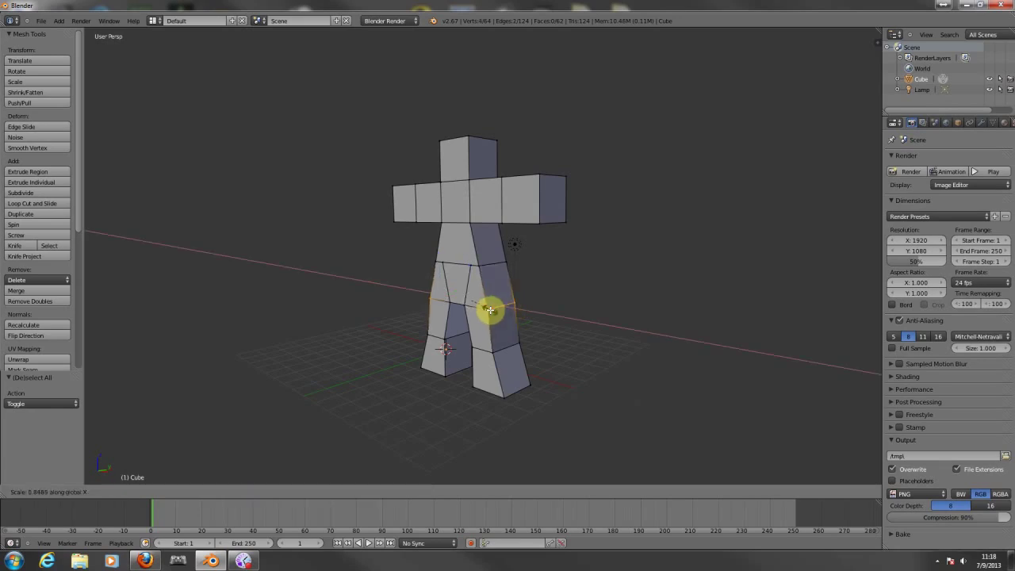
pyautogui.click(489, 307)
# Scale the outer lower-leg edges of both legs inward along X to 0.798.
pyautogui.moveTo(578, 310); pyautogui.dragTo(671, 295, button='middle')
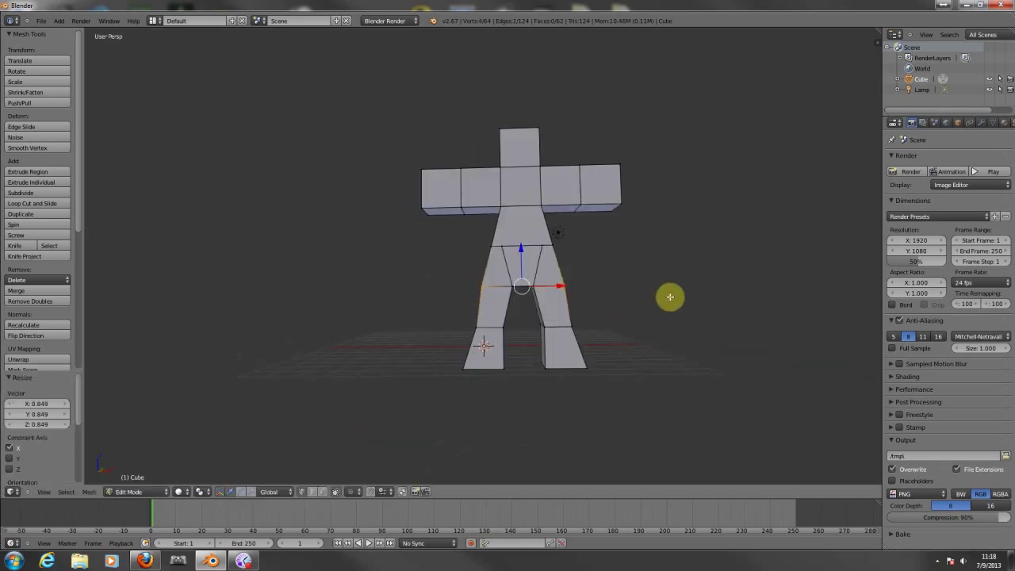
pyautogui.rightClick(479, 327)
pyautogui.moveTo(494, 340)
pyautogui.mouseDown(button='middle')
pyautogui.moveTo(535, 344)
pyautogui.moveTo(507, 328)
pyautogui.mouseUp(button='middle')
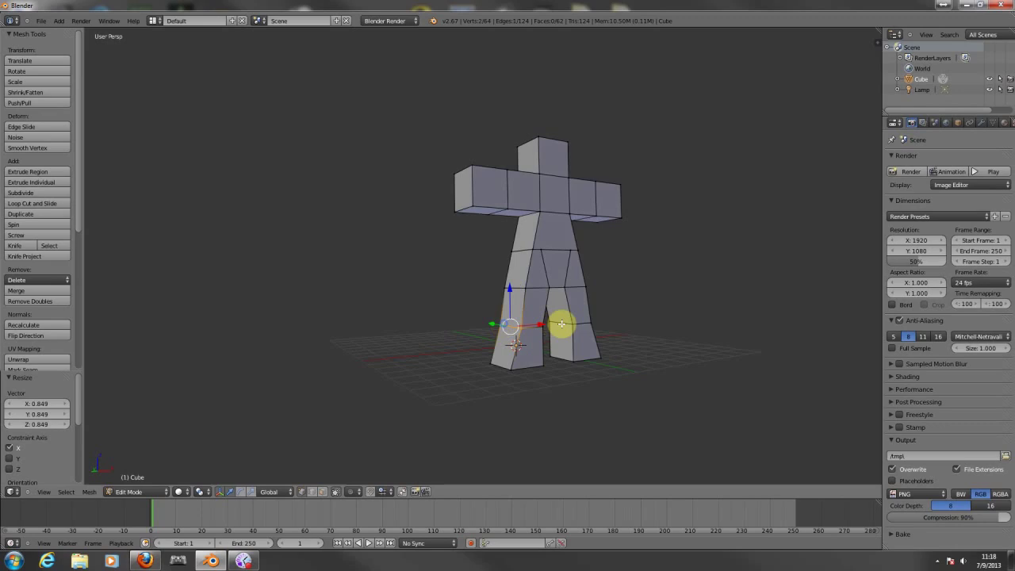
pyautogui.moveTo(666, 318); pyautogui.dragTo(606, 324, button='middle')
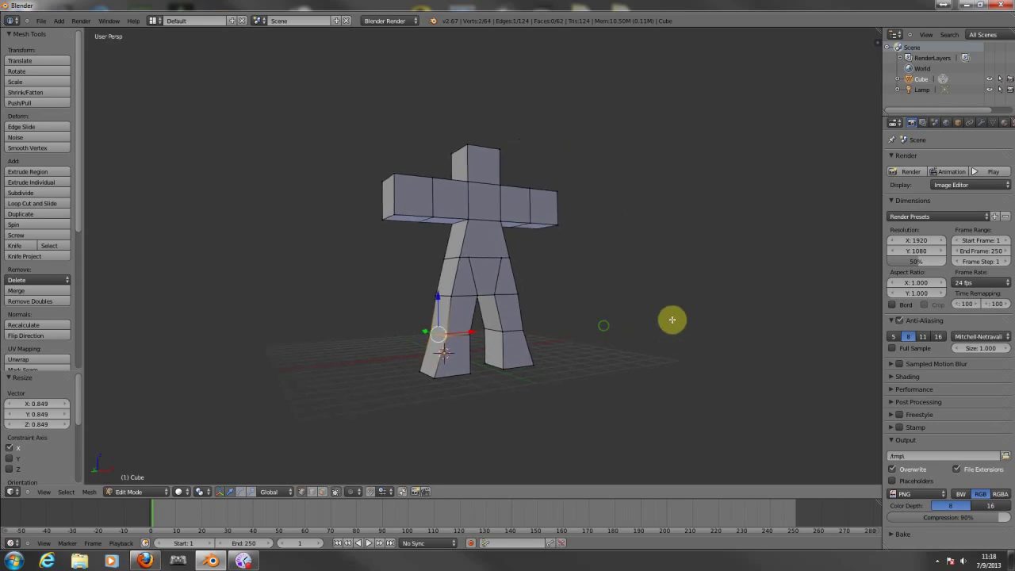
pyautogui.moveTo(673, 317); pyautogui.dragTo(572, 333, button='middle')
pyautogui.keyDown('shift'); pyautogui.rightClick(482, 339); pyautogui.keyUp('shift')
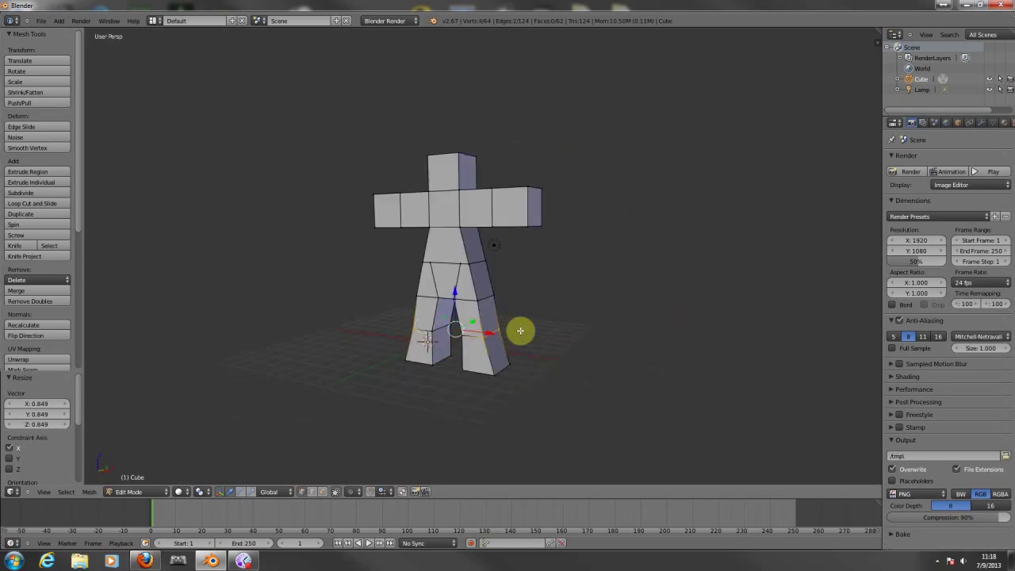
pyautogui.press('s')
pyautogui.press('x')
pyautogui.click(507, 333)
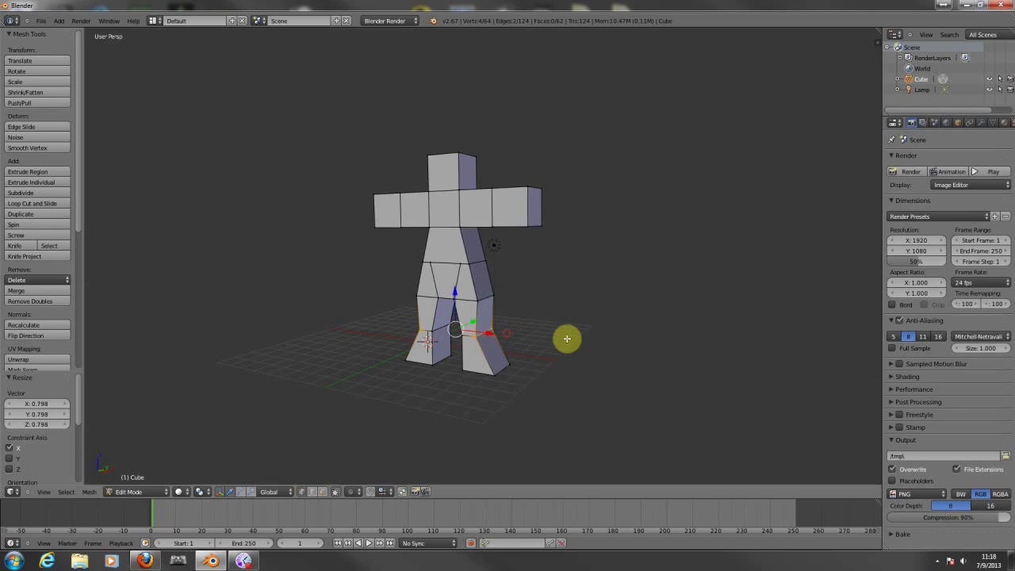
pyautogui.moveTo(564, 338); pyautogui.dragTo(619, 319, button='middle')
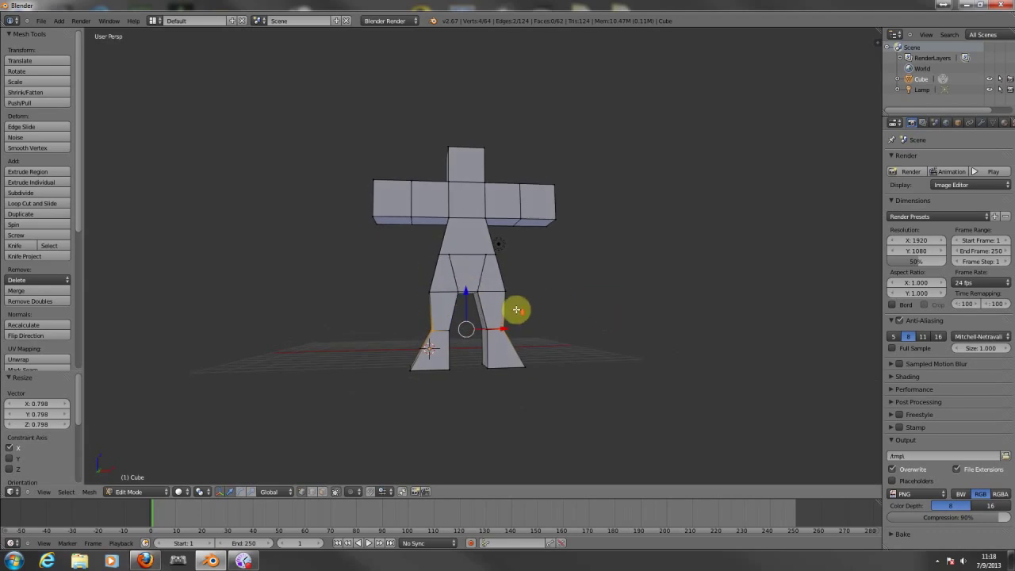
# Select the crotch face between the legs and raise it 0.252 along Z.
pyautogui.scroll(3, 516, 308)
pyautogui.moveTo(503, 337); pyautogui.dragTo(505, 315, button='middle')
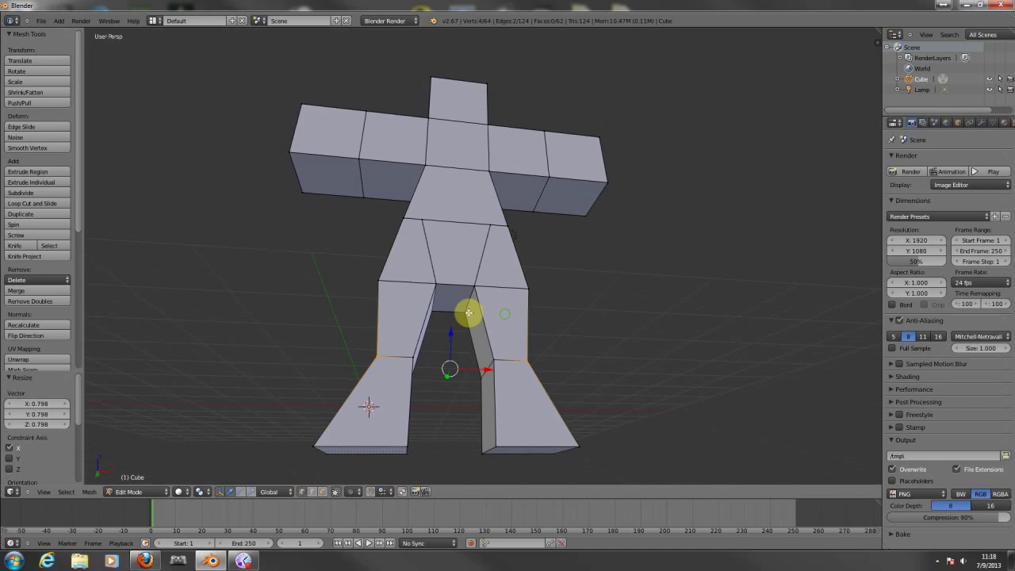
pyautogui.rightClick(467, 312)
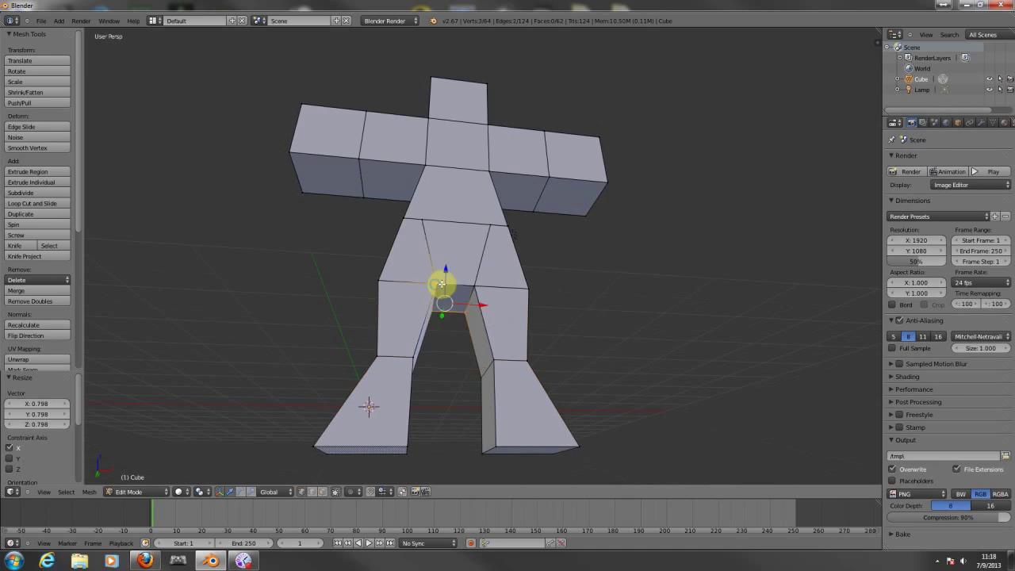
pyautogui.keyDown('shift'); pyautogui.rightClick(474, 287); pyautogui.keyUp('shift')
pyautogui.moveTo(548, 275); pyautogui.dragTo(548, 291, button='middle')
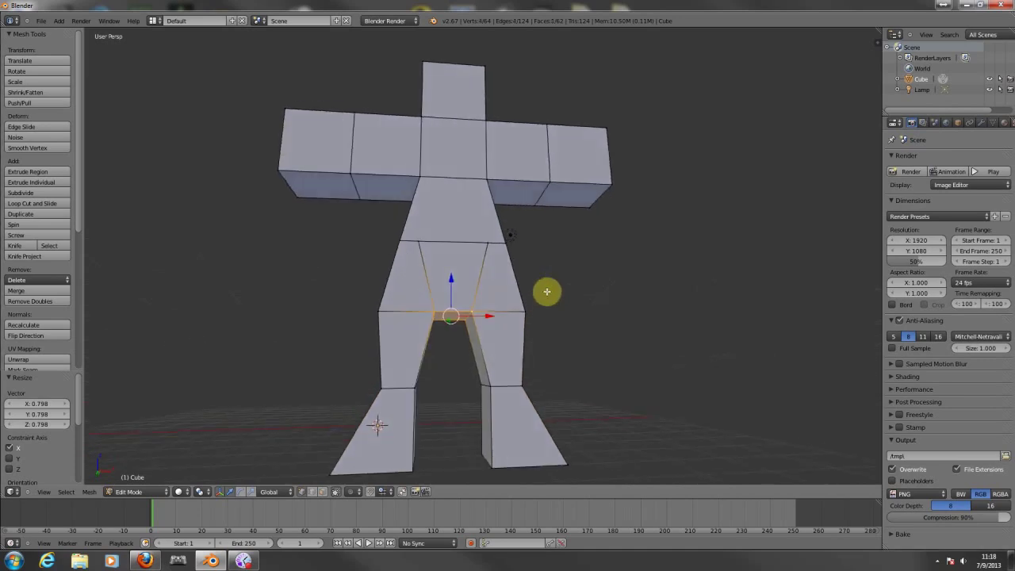
pyautogui.press('s')
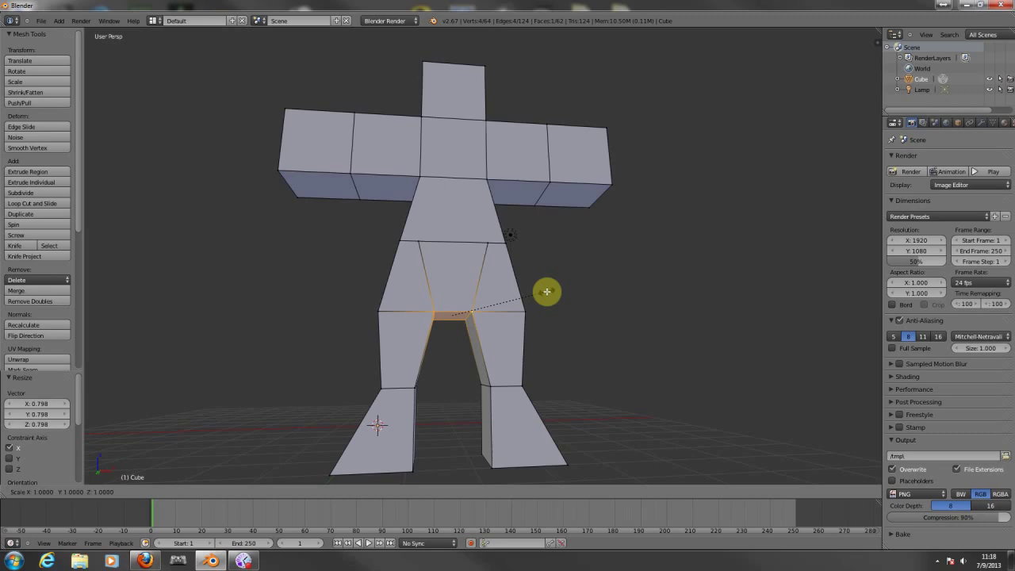
pyautogui.rightClick(461, 293)
pyautogui.press('g')
pyautogui.press('z')
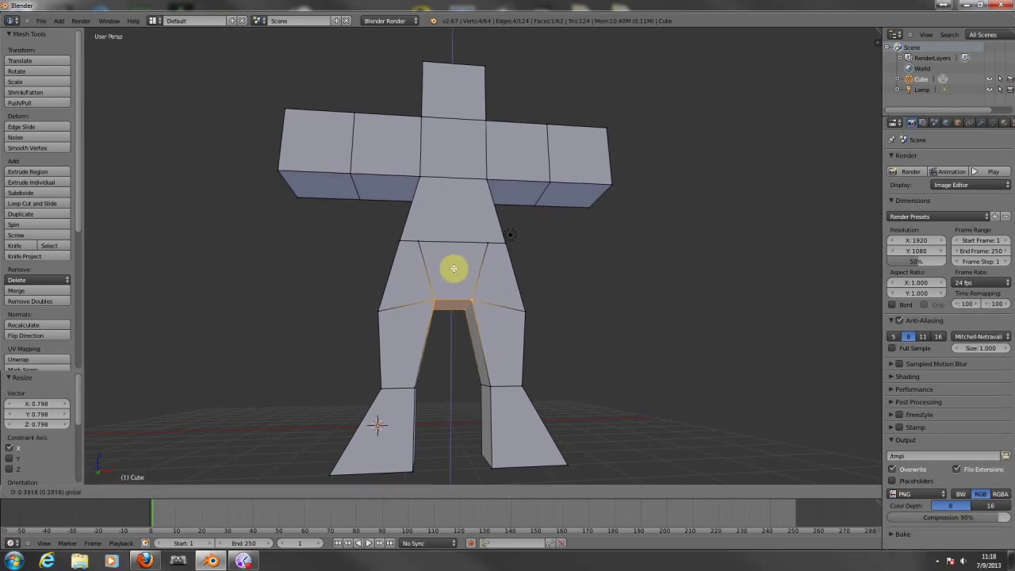
pyautogui.click(455, 271)
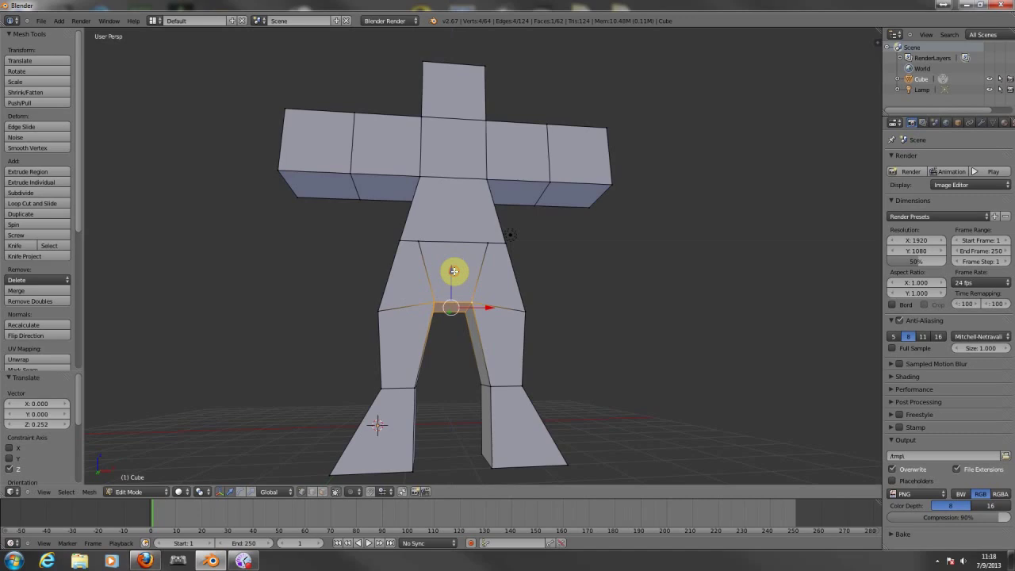
# Narrow the crotch face along X to 0.588.
pyautogui.press('s')
pyautogui.press('x')
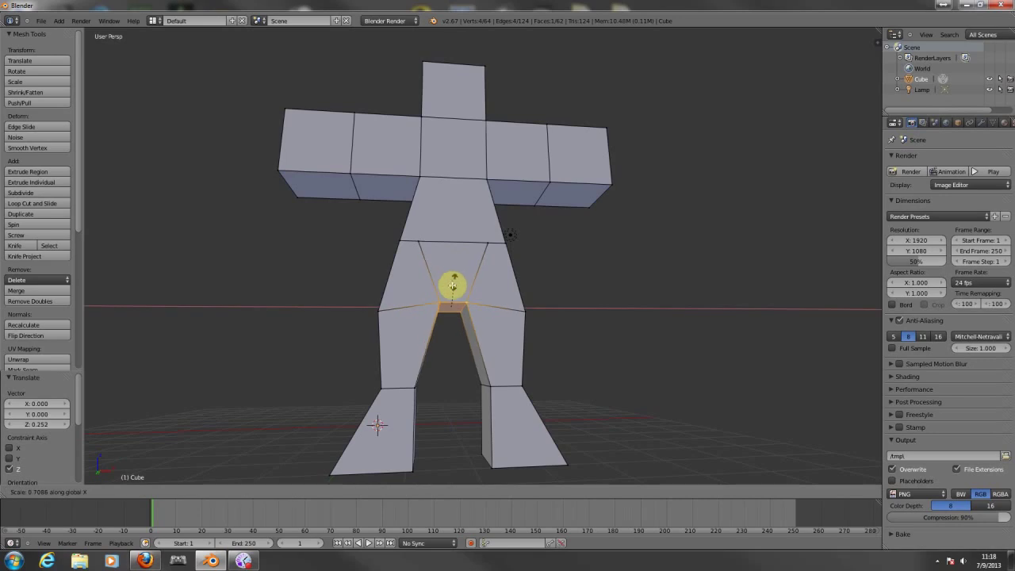
pyautogui.click(452, 289)
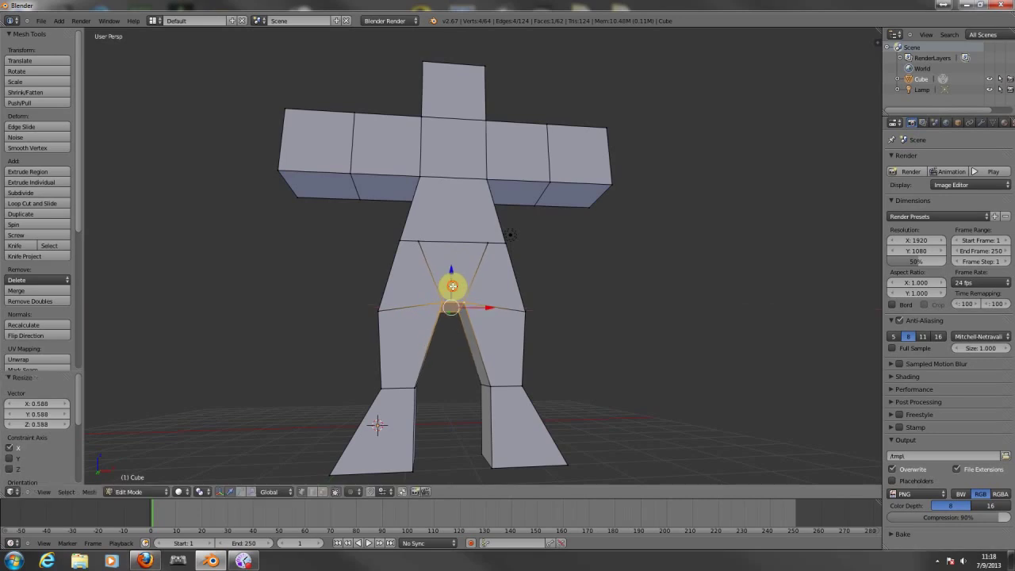
pyautogui.scroll(-4, 603, 308)
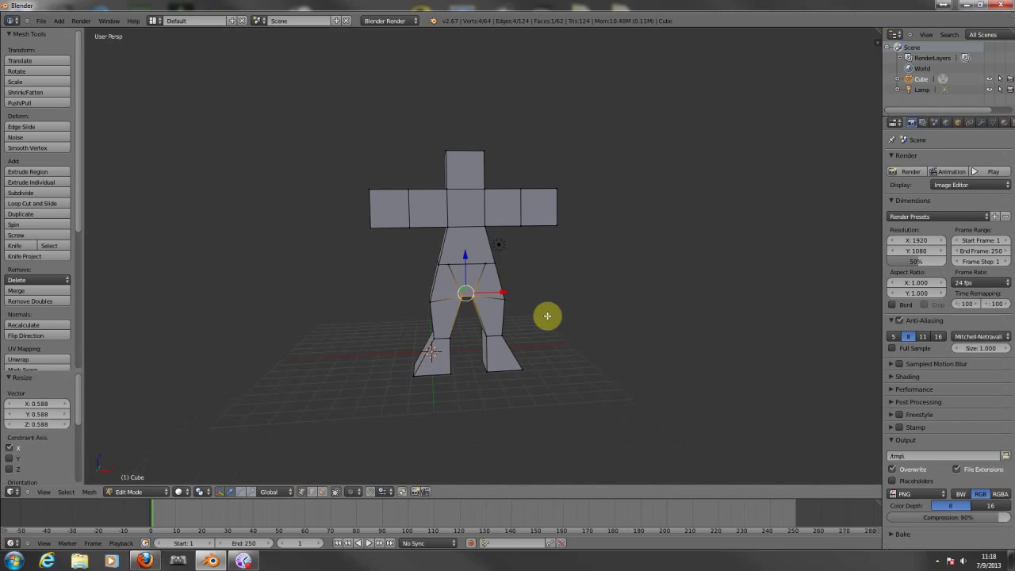
# Select the foot-bottom vertices on both legs and scale them along X to 0.676.
pyautogui.moveTo(546, 302); pyautogui.dragTo(505, 344, button='middle')
pyautogui.rightClick(429, 371)
pyautogui.keyDown('shift'); pyautogui.rightClick(500, 366); pyautogui.keyUp('shift')
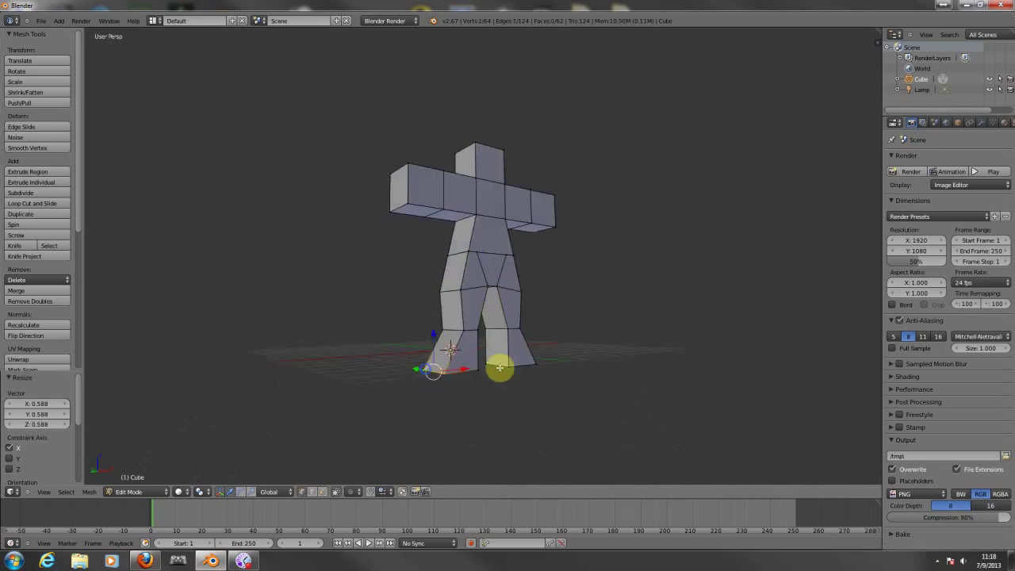
pyautogui.moveTo(656, 338); pyautogui.dragTo(519, 356, button='middle')
pyautogui.keyDown('shift'); pyautogui.rightClick(499, 362); pyautogui.keyUp('shift')
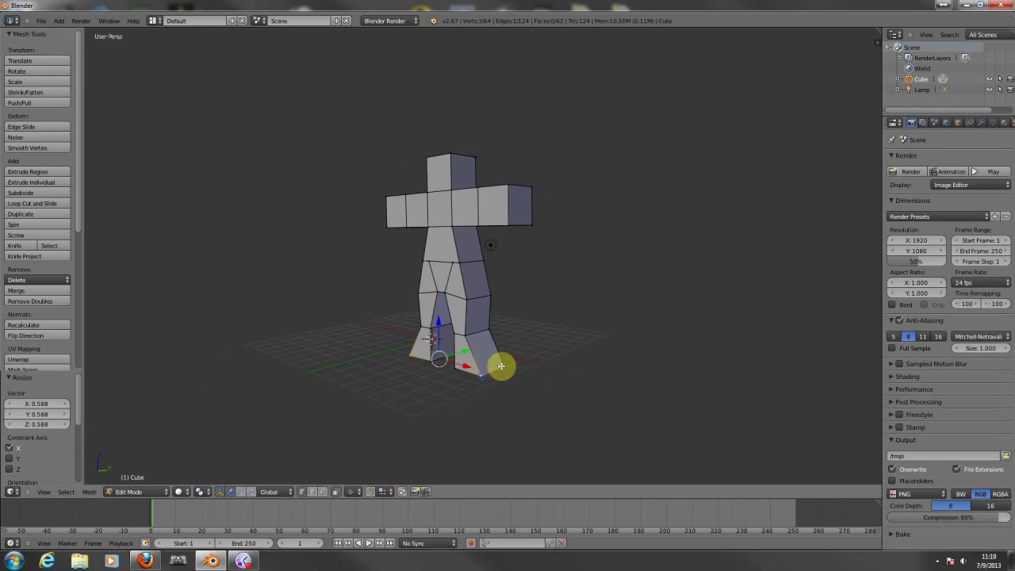
pyautogui.keyDown('shift'); pyautogui.rightClick(511, 368); pyautogui.keyUp('shift')
pyautogui.moveTo(589, 346); pyautogui.dragTo(632, 334, button='middle')
pyautogui.press('s')
pyautogui.press('x')
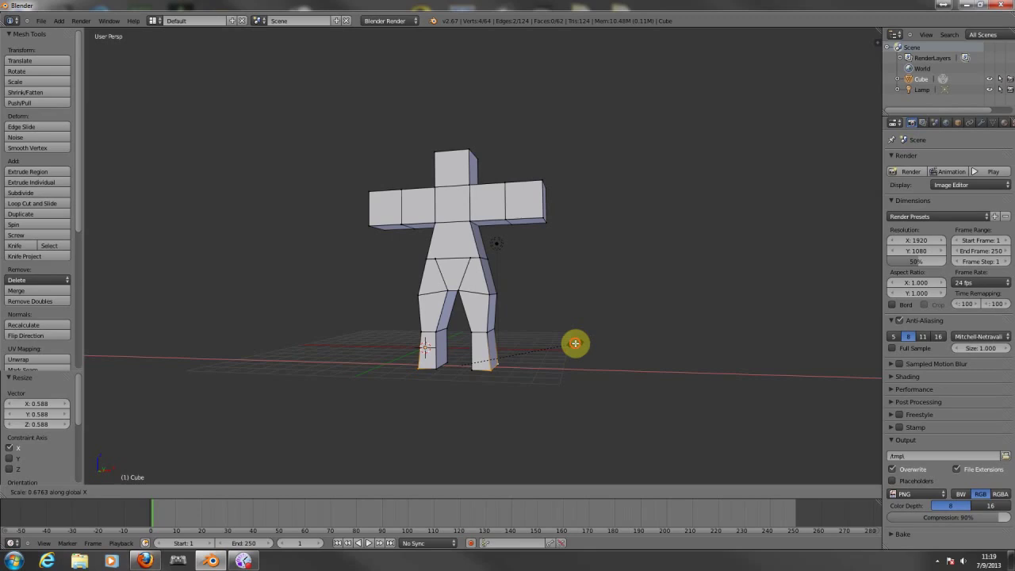
pyautogui.click(575, 343)
pyautogui.moveTo(680, 322)
pyautogui.mouseDown(button='middle')
pyautogui.moveTo(585, 333)
pyautogui.moveTo(689, 319)
pyautogui.moveTo(627, 324)
pyautogui.moveTo(678, 317)
pyautogui.moveTo(663, 307)
pyautogui.moveTo(682, 323)
pyautogui.mouseUp(button='middle')
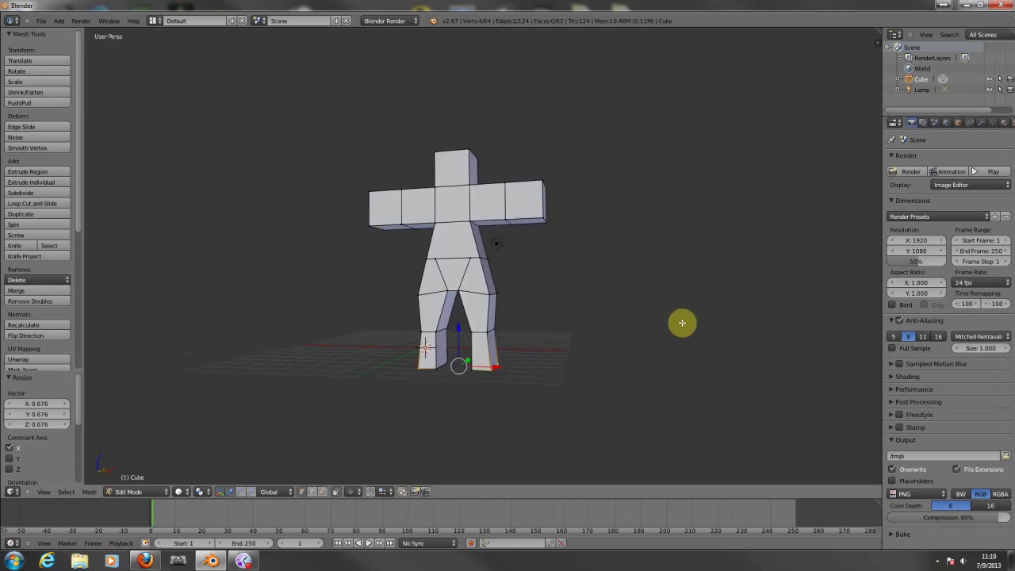
# Select the whole mesh and lift the figure upward along Z.
pyautogui.press('a')
pyautogui.press('a')
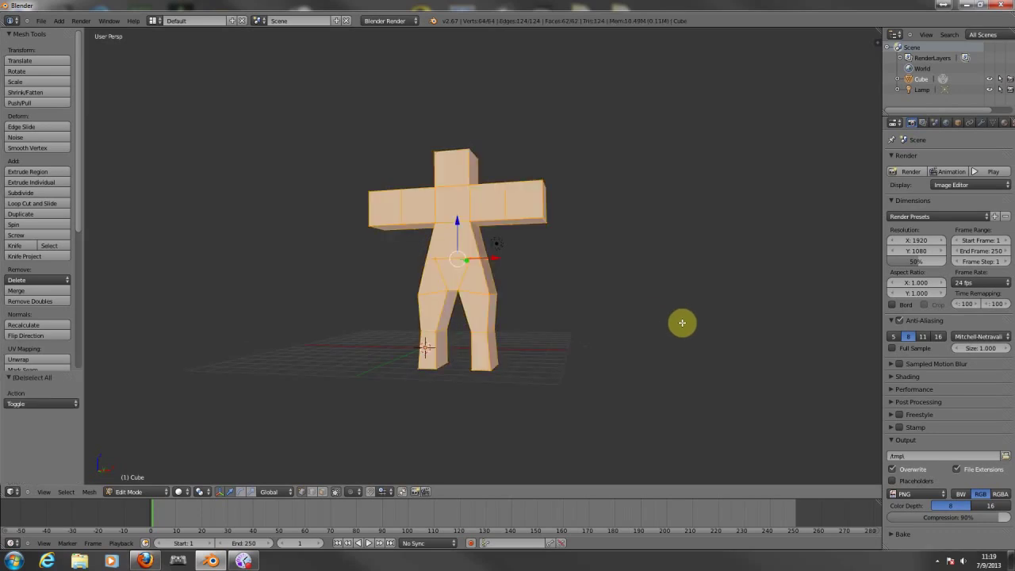
pyautogui.press('g')
pyautogui.press('z')
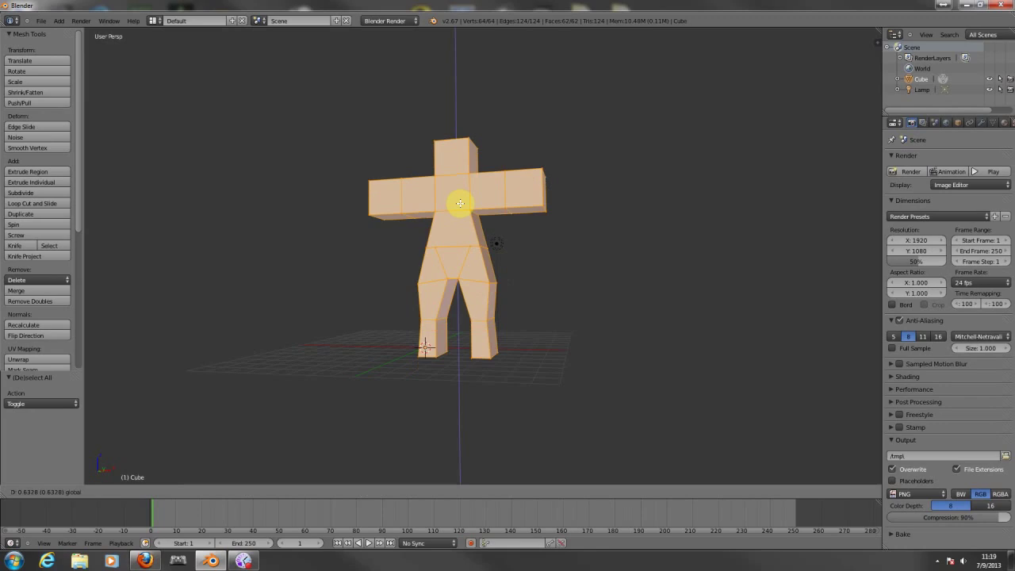
pyautogui.click(498, 220)
pyautogui.moveTo(498, 220); pyautogui.dragTo(594, 208, button='middle')
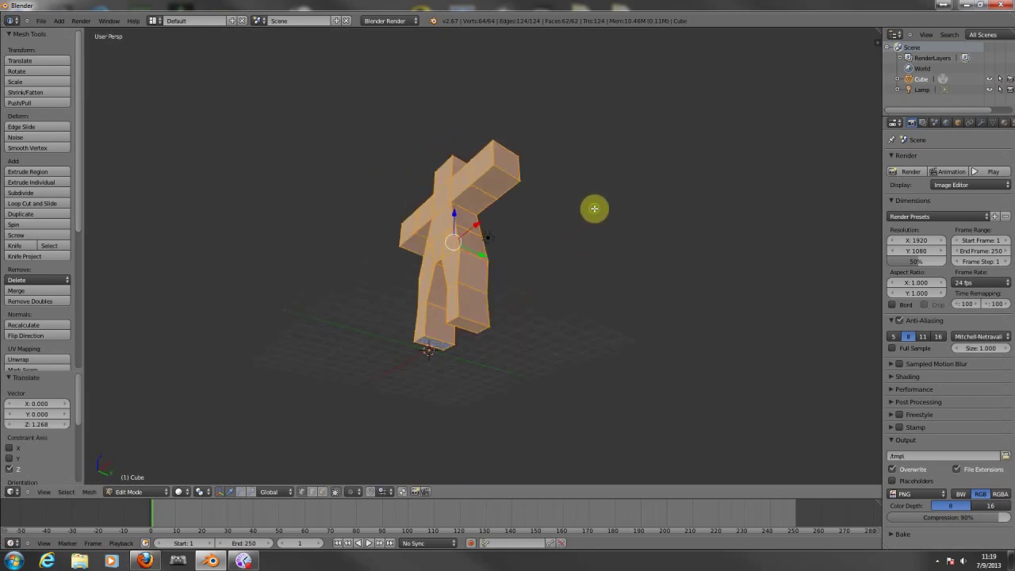
# Extrude one foot's bottom face in place, undoing a trial downward move.
pyautogui.press('a')
pyautogui.rightClick(460, 315)
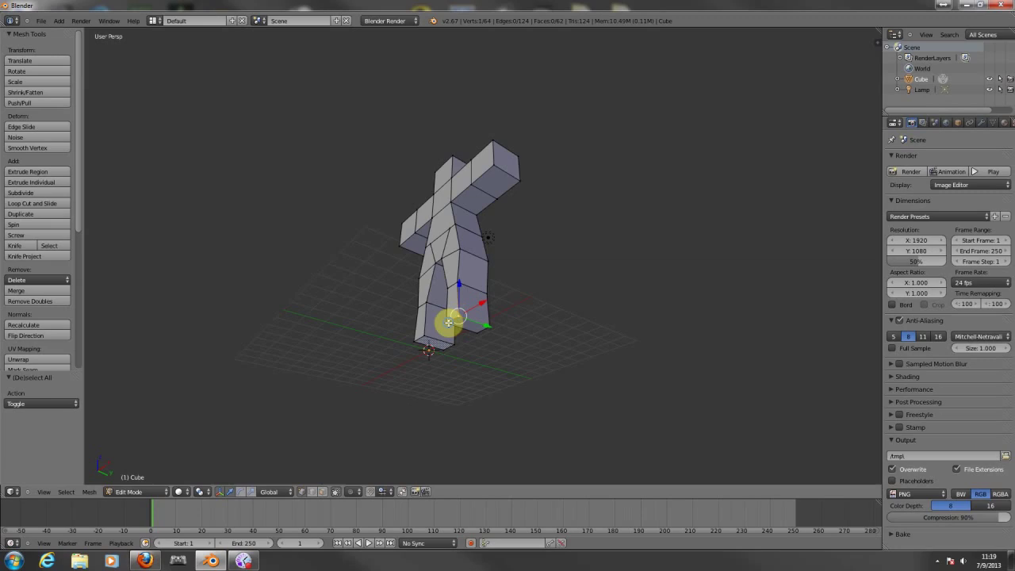
pyautogui.keyDown('shift'); pyautogui.rightClick(451, 323); pyautogui.keyUp('shift')
pyautogui.keyDown('shift'); pyautogui.rightClick(489, 329); pyautogui.keyUp('shift')
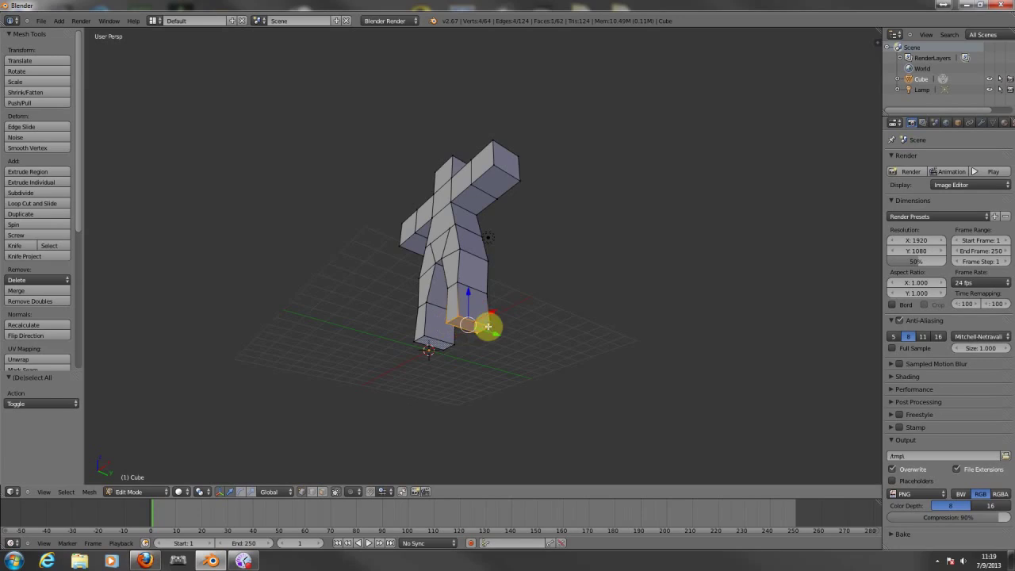
pyautogui.press('e')
pyautogui.rightClick(480, 325)
pyautogui.press('g')
pyautogui.press('z')
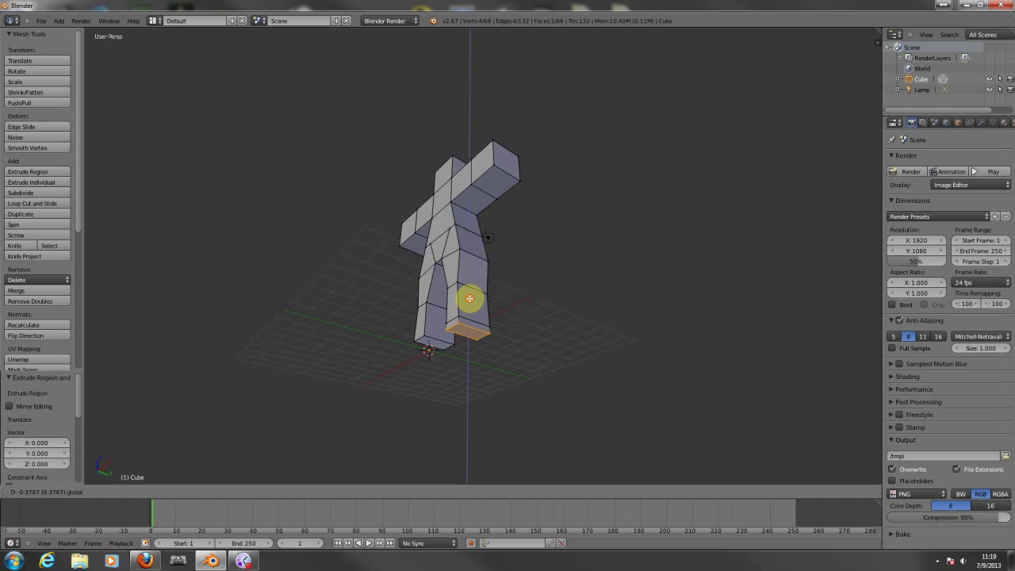
pyautogui.click(470, 298)
pyautogui.hotkey('ctrl', 'z')
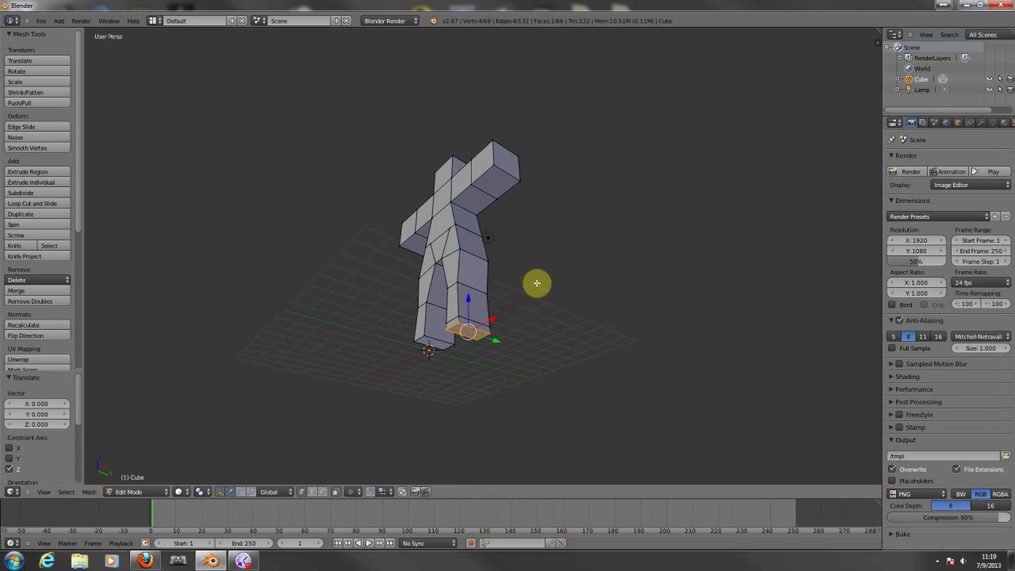
pyautogui.press('a')
pyautogui.moveTo(503, 320); pyautogui.dragTo(464, 345, button='middle')
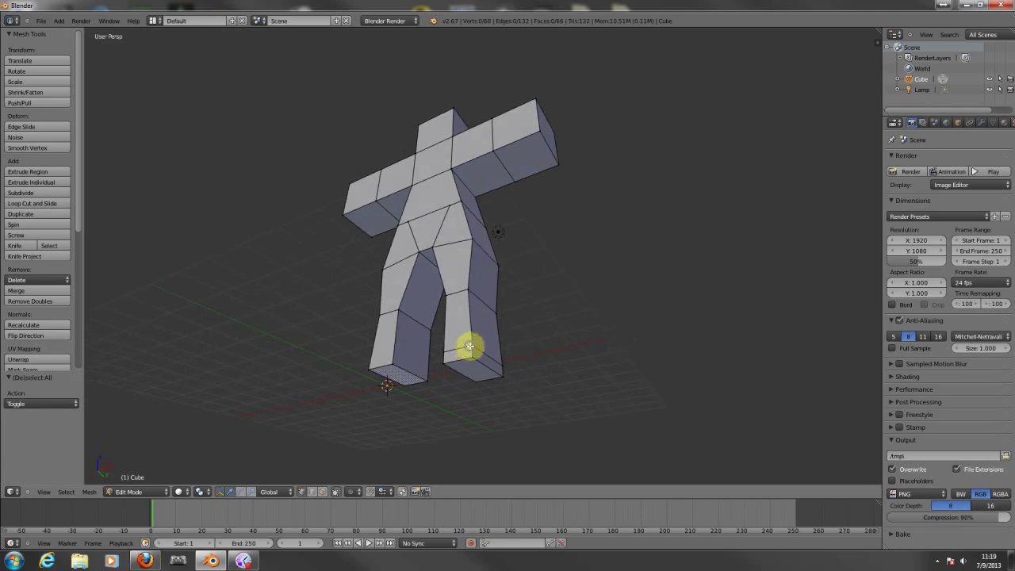
# Extrude one leg's bottom face and push it forward along Y into a foot.
pyautogui.rightClick(470, 346)
pyautogui.keyDown('shift'); pyautogui.rightClick(468, 358); pyautogui.keyUp('shift')
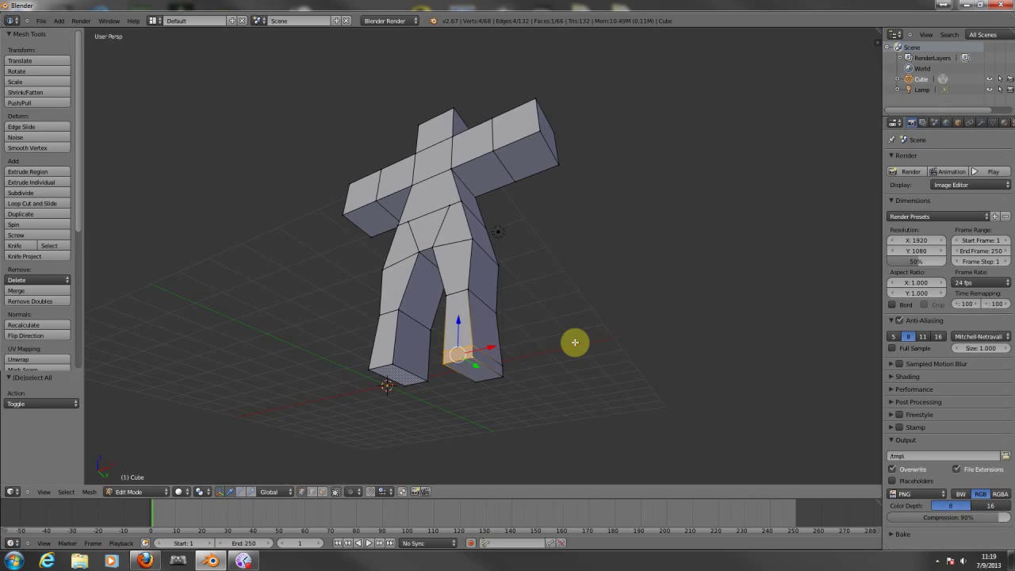
pyautogui.moveTo(576, 340); pyautogui.dragTo(468, 379, button='middle')
pyautogui.moveTo(463, 384); pyautogui.dragTo(465, 378)
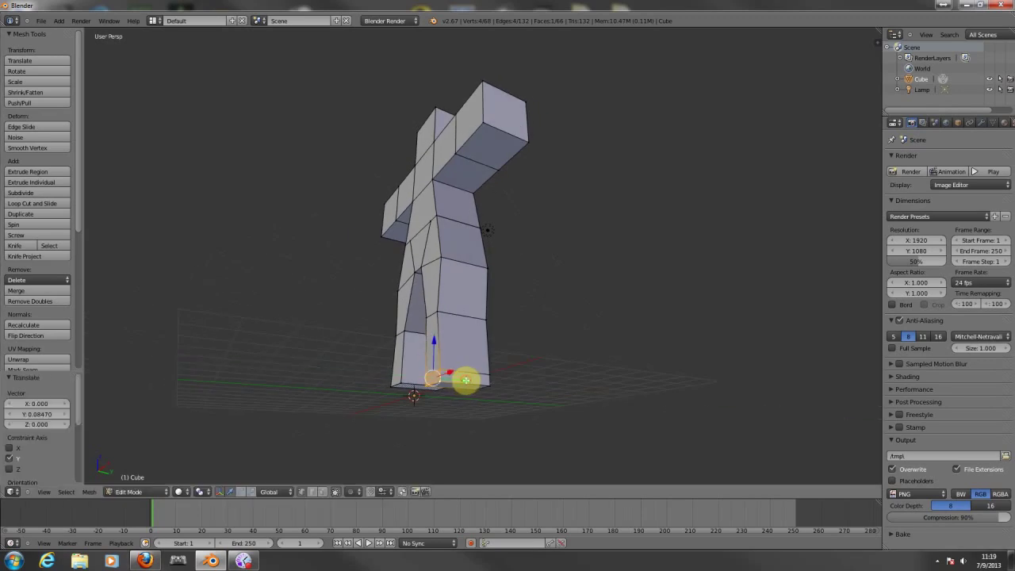
pyautogui.moveTo(563, 357); pyautogui.dragTo(457, 386, button='middle')
pyautogui.press('e')
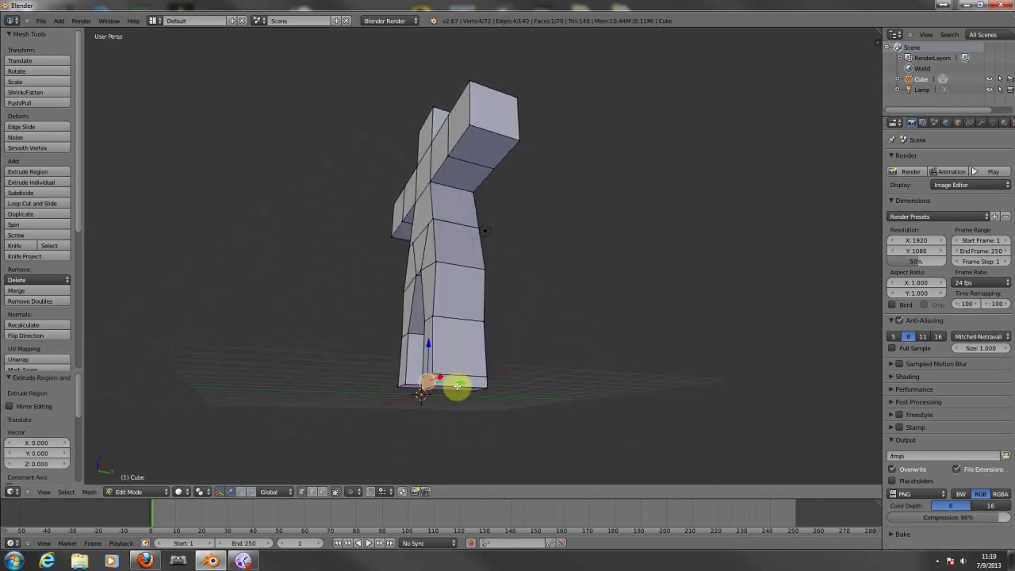
pyautogui.moveTo(458, 386); pyautogui.dragTo(432, 384)
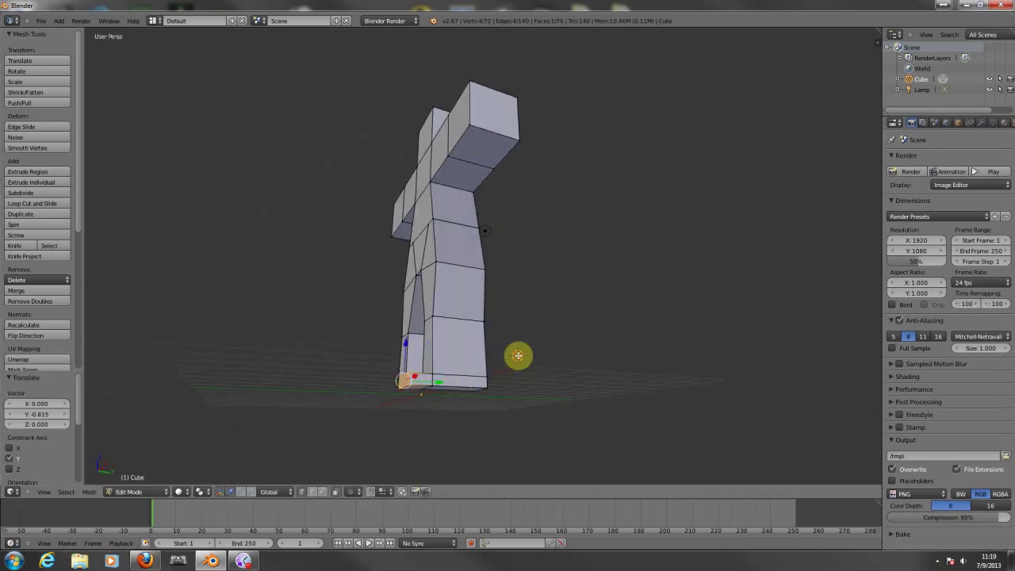
# Extrude the other leg's bottom vertices and lower them 0.304 to lengthen the leg.
pyautogui.press('a')
pyautogui.moveTo(507, 358); pyautogui.dragTo(646, 346, button='middle')
pyautogui.rightClick(462, 336)
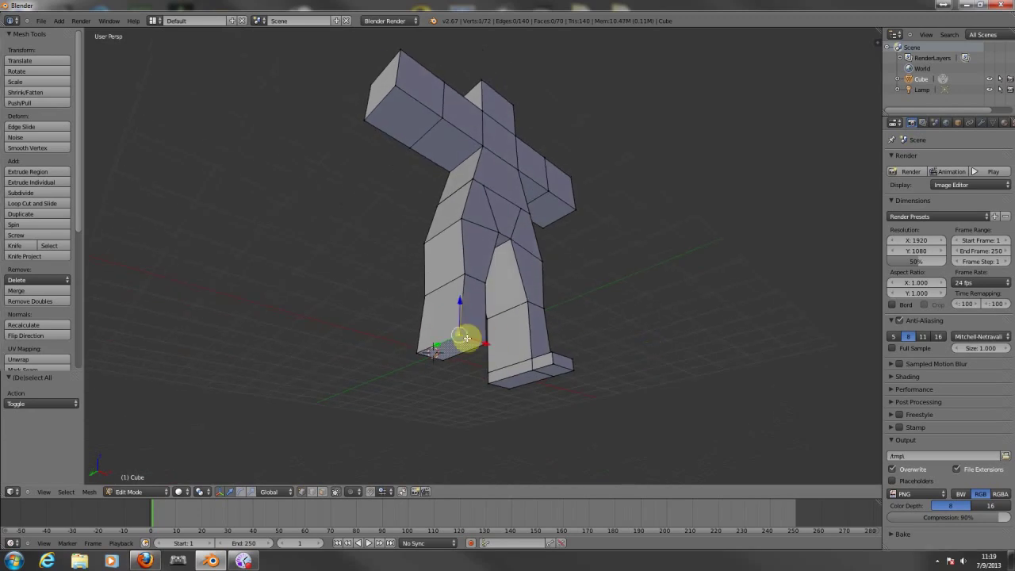
pyautogui.keyDown('shift'); pyautogui.rightClick(460, 351); pyautogui.keyUp('shift')
pyautogui.keyDown('shift'); pyautogui.rightClick(431, 358); pyautogui.keyUp('shift')
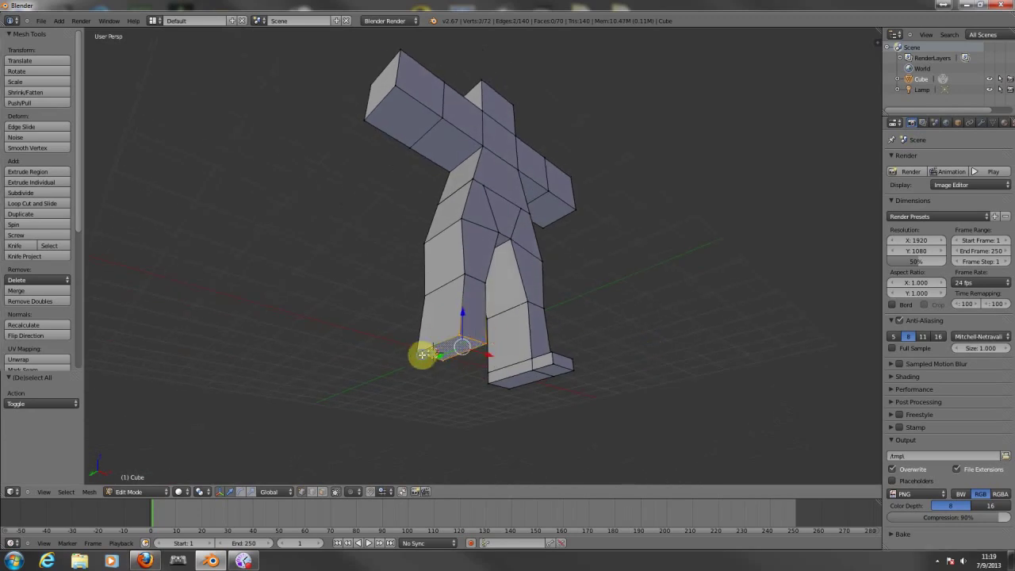
pyautogui.press('e')
pyautogui.rightClick(469, 325)
pyautogui.moveTo(469, 324); pyautogui.dragTo(474, 354, button='middle')
pyautogui.moveTo(474, 349); pyautogui.dragTo(472, 357)
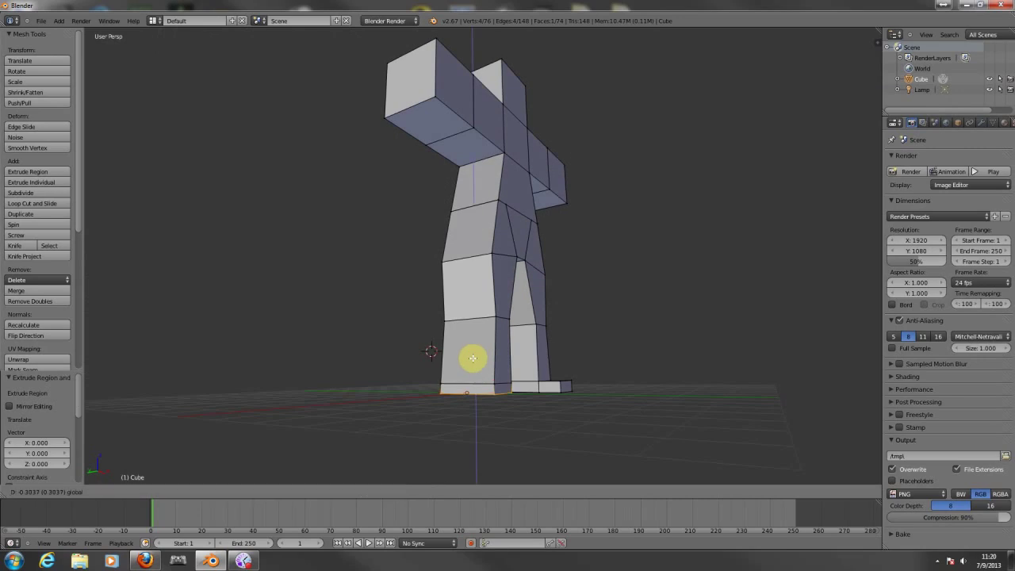
pyautogui.click(473, 358)
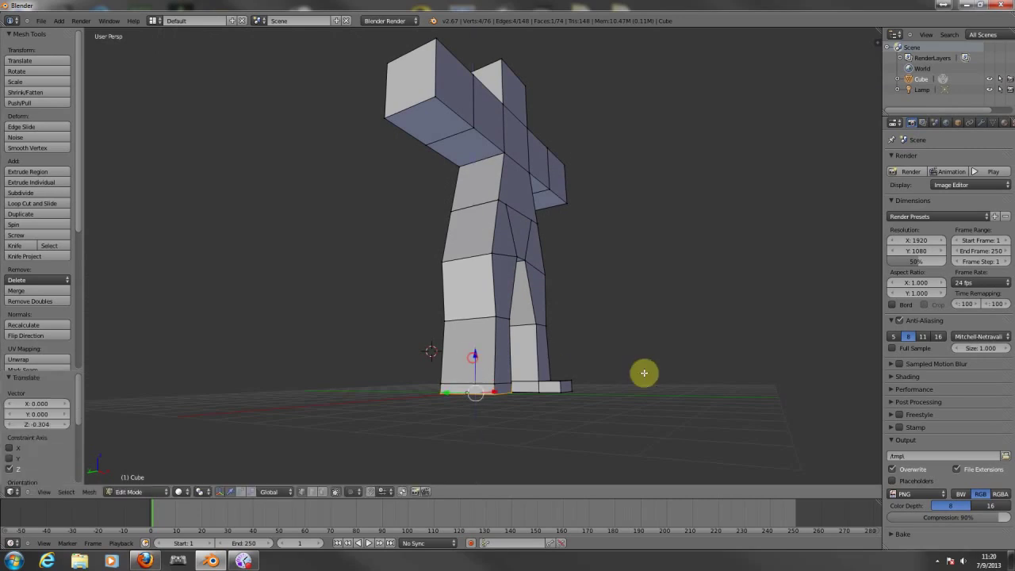
pyautogui.moveTo(643, 372); pyautogui.dragTo(596, 376, button='middle')
# Select the second leg's bottom-block face and shift it slightly along X.
pyautogui.press('a')
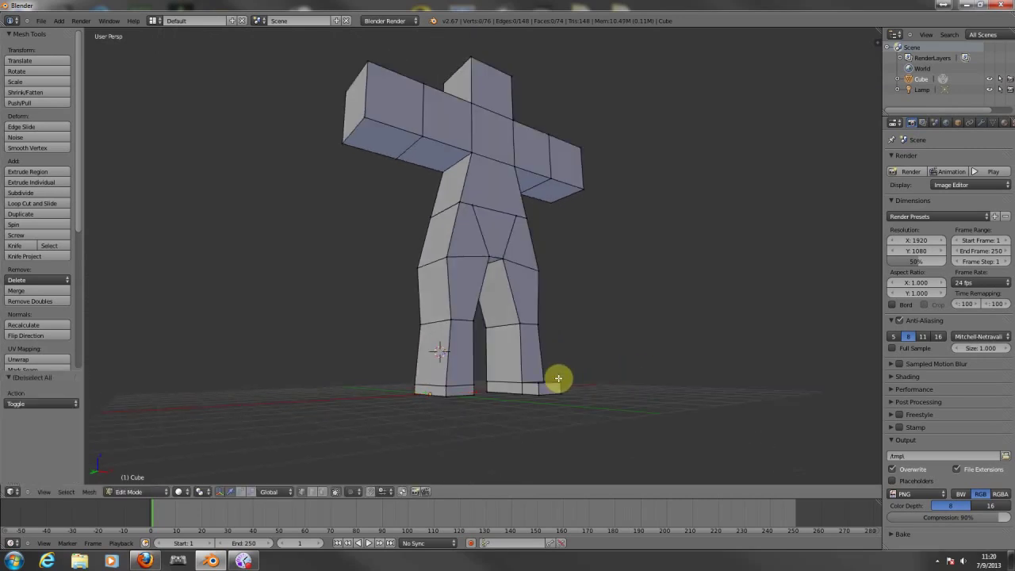
pyautogui.rightClick(465, 387)
pyautogui.keyDown('shift'); pyautogui.rightClick(469, 391); pyautogui.keyUp('shift')
pyautogui.keyDown('shift'); pyautogui.rightClick(447, 397); pyautogui.keyUp('shift')
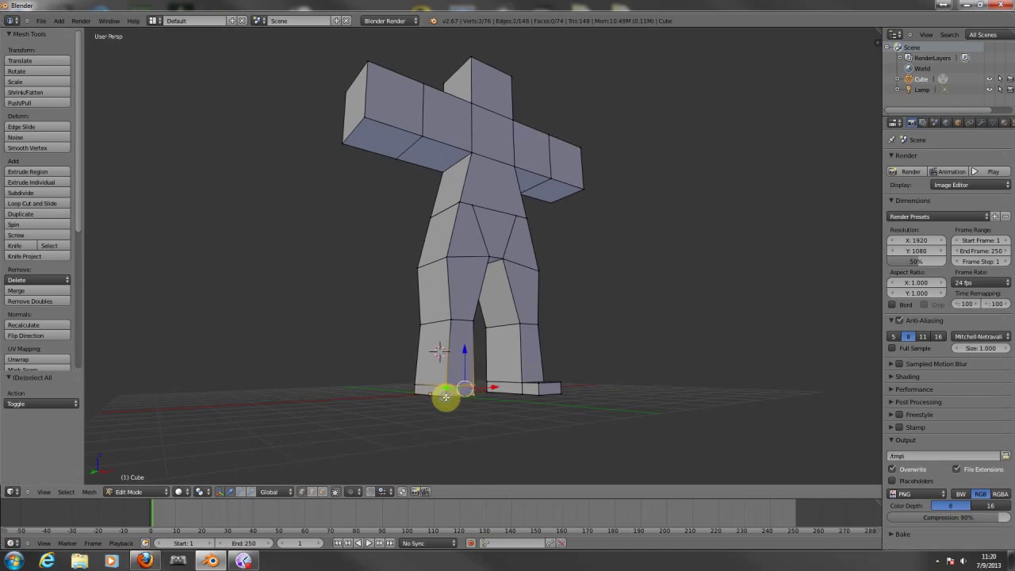
pyautogui.keyDown('shift'); pyautogui.rightClick(449, 397); pyautogui.keyUp('shift')
pyautogui.press('e')
pyautogui.click(452, 397)
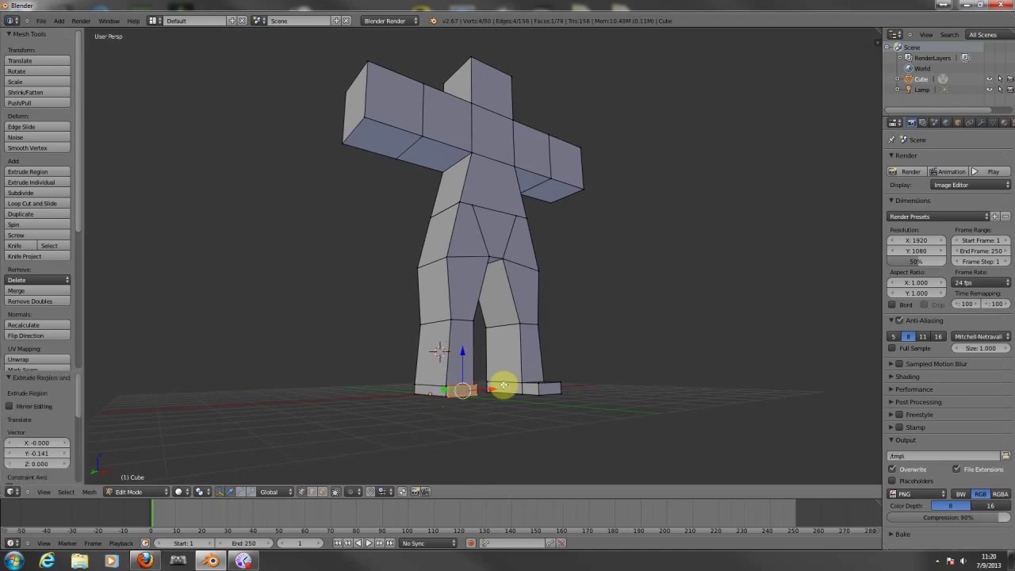
pyautogui.hotkey('ctrl', 'z')
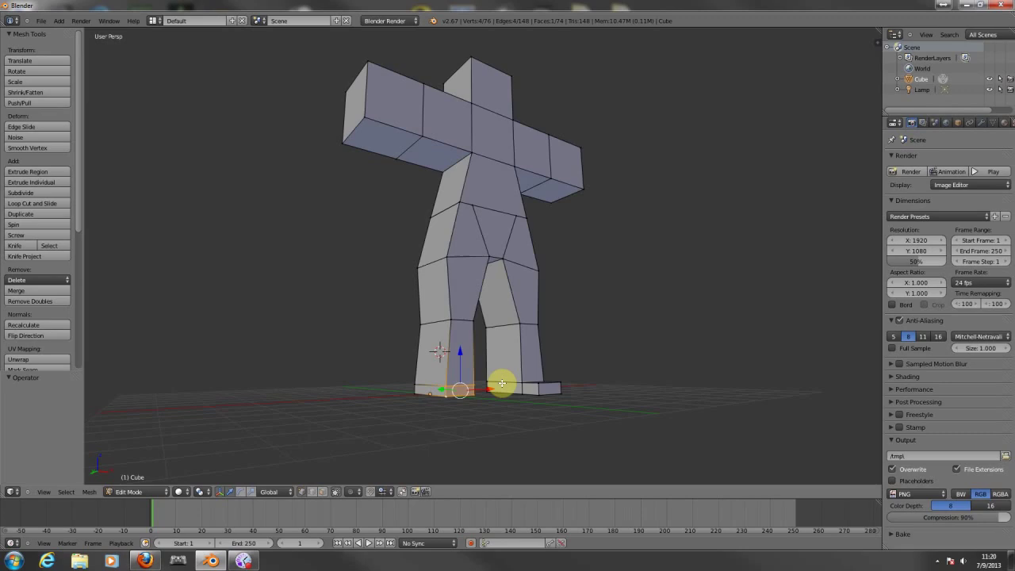
pyautogui.moveTo(489, 388); pyautogui.dragTo(492, 390)
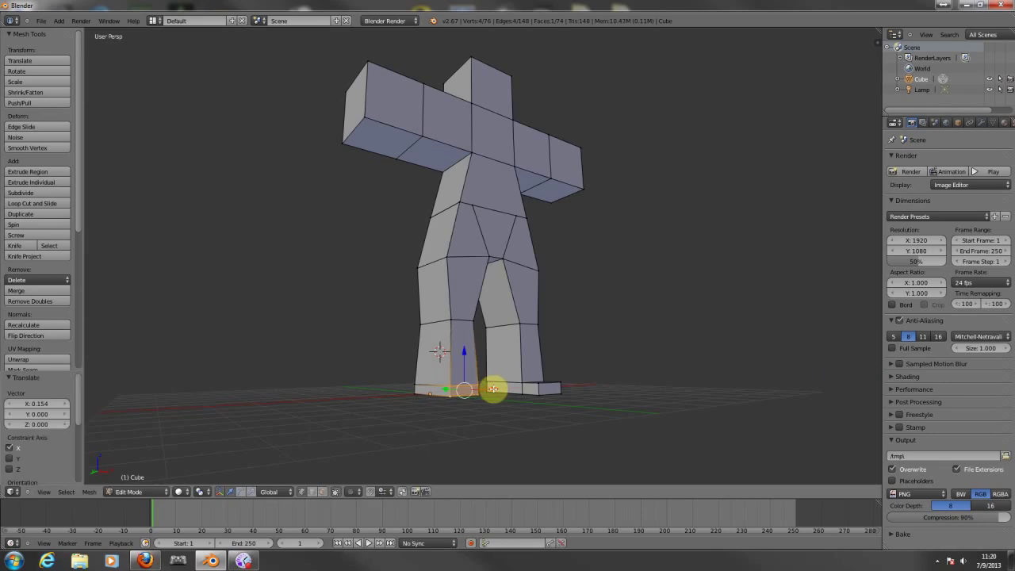
# Extrude that face and pull it forward along Y to form the second foot.
pyautogui.press('e')
pyautogui.rightClick(494, 390)
pyautogui.moveTo(531, 404); pyautogui.dragTo(514, 386, button='middle')
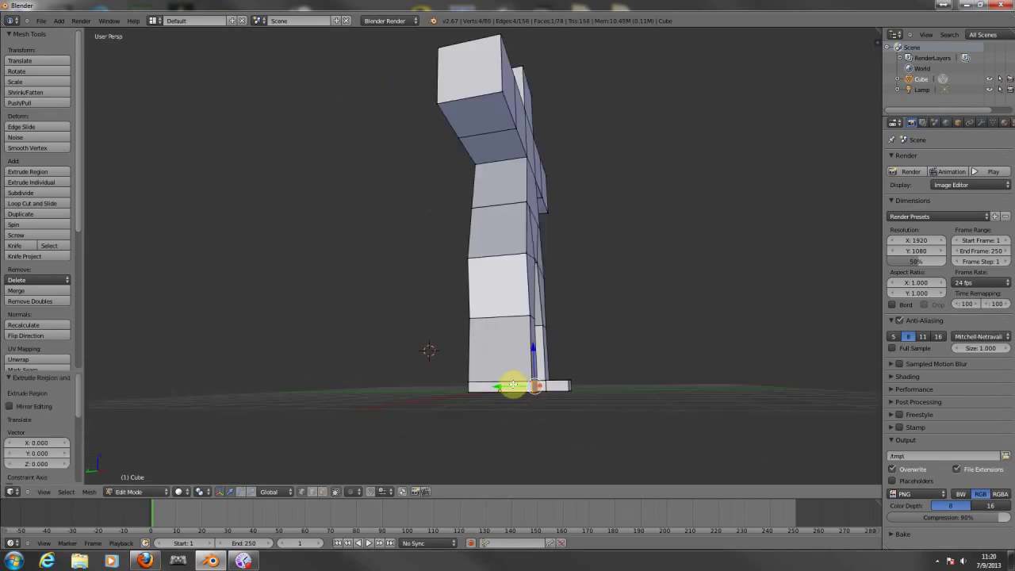
pyautogui.moveTo(508, 385); pyautogui.dragTo(537, 385)
pyautogui.moveTo(750, 335); pyautogui.dragTo(665, 449, button='middle')
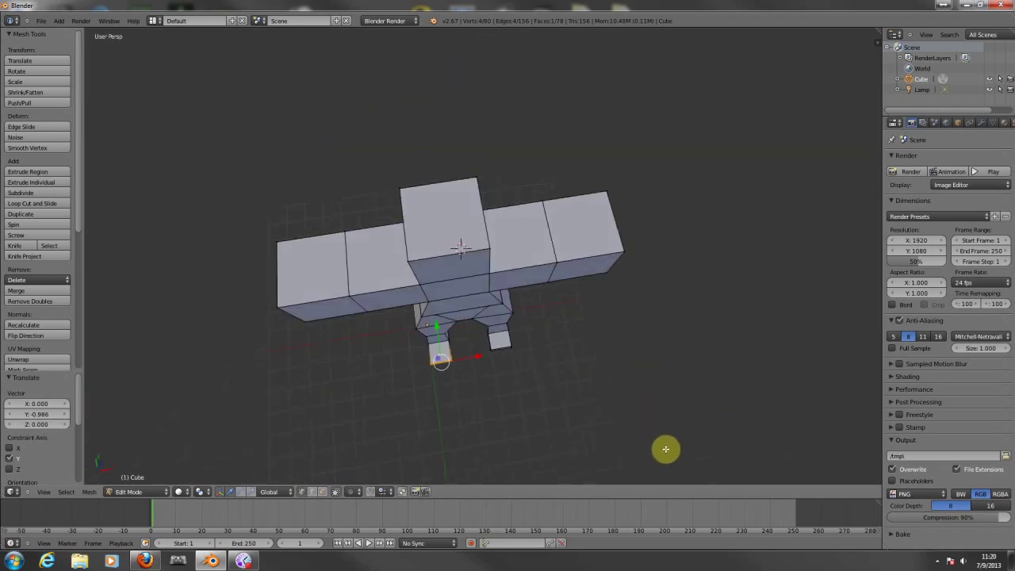
pyautogui.click(436, 322)
pyautogui.moveTo(623, 336); pyautogui.dragTo(596, 268, button='middle')
pyautogui.press('a')
pyautogui.moveTo(556, 294)
pyautogui.mouseDown(button='middle')
pyautogui.moveTo(452, 294)
pyautogui.moveTo(574, 291)
pyautogui.mouseUp(button='middle')
# Select the hip vertices on both sides and narrow them along X.
pyautogui.moveTo(473, 304); pyautogui.dragTo(496, 306, button='middle')
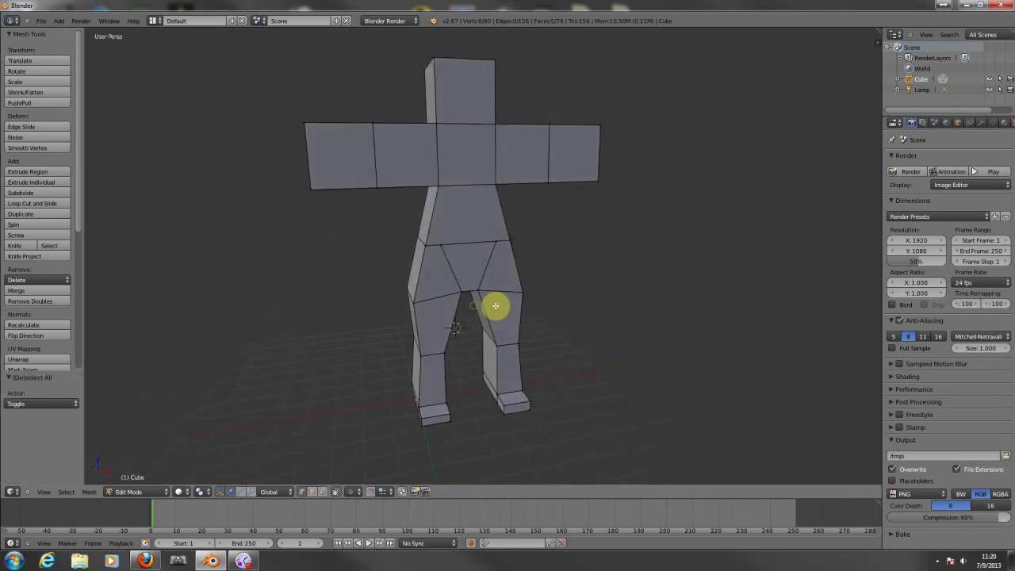
pyautogui.rightClick(412, 300)
pyautogui.keyDown('shift'); pyautogui.rightClick(408, 288); pyautogui.keyUp('shift')
pyautogui.moveTo(634, 281); pyautogui.dragTo(538, 288, button='middle')
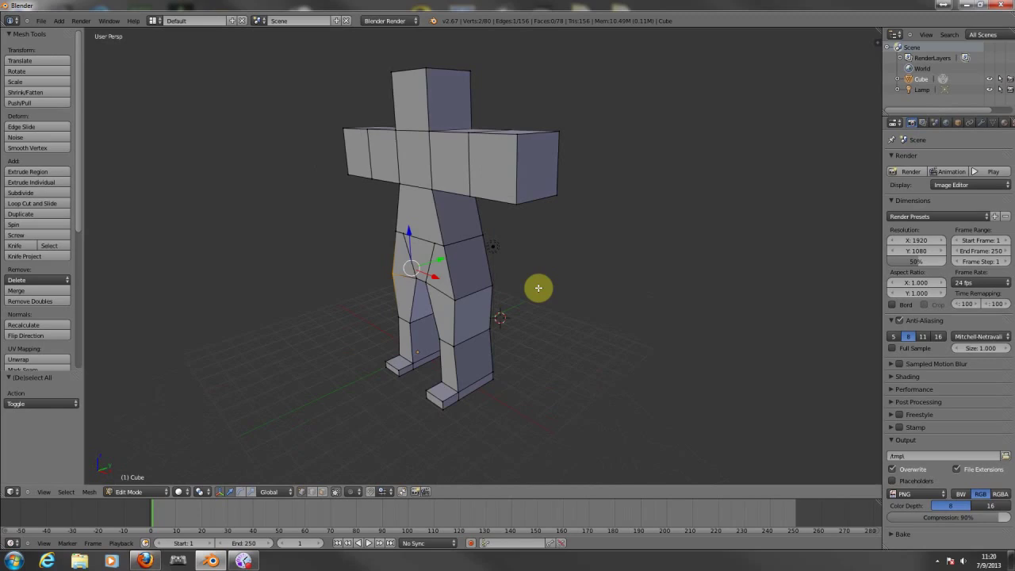
pyautogui.keyDown('shift'); pyautogui.rightClick(455, 300); pyautogui.keyUp('shift')
pyautogui.keyDown('shift'); pyautogui.rightClick(491, 287); pyautogui.keyUp('shift')
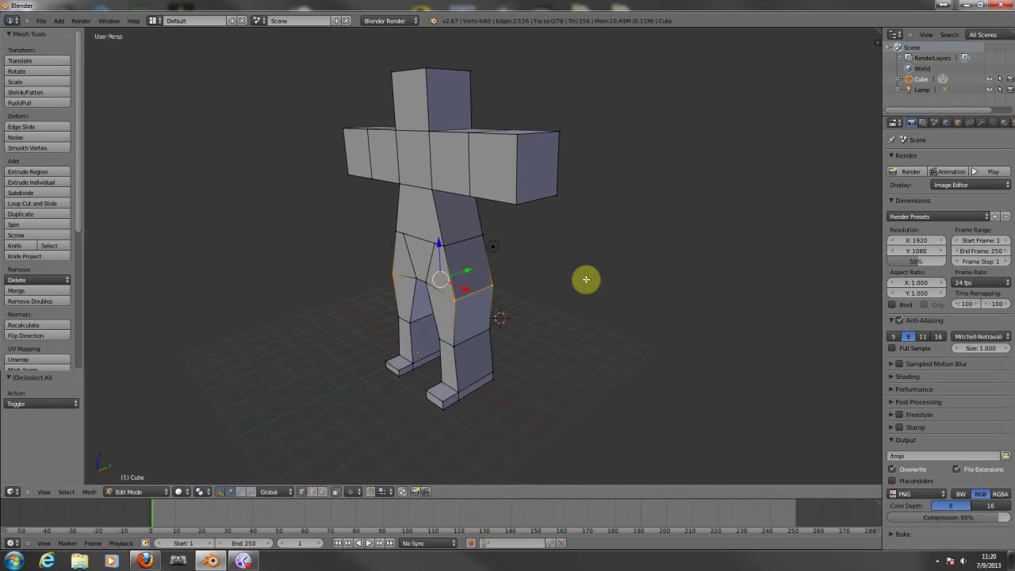
pyautogui.press('s')
pyautogui.press('x')
pyautogui.click(552, 289)
# Rescale the selected hip vertices along X to adjust the hip width.
pyautogui.moveTo(544, 296); pyautogui.dragTo(611, 286, button='middle')
pyautogui.press('s')
pyautogui.press('x')
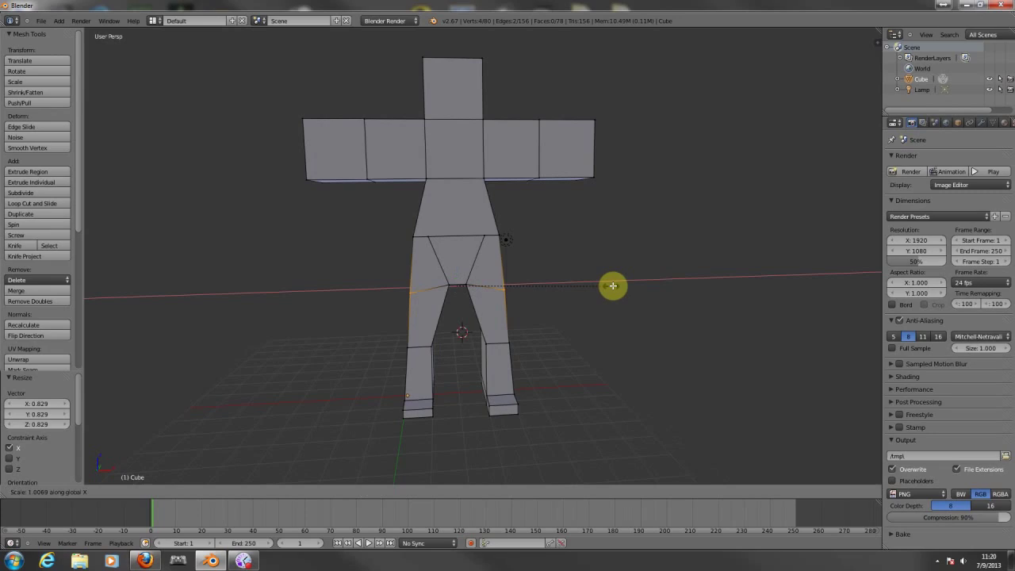
pyautogui.click(619, 285)
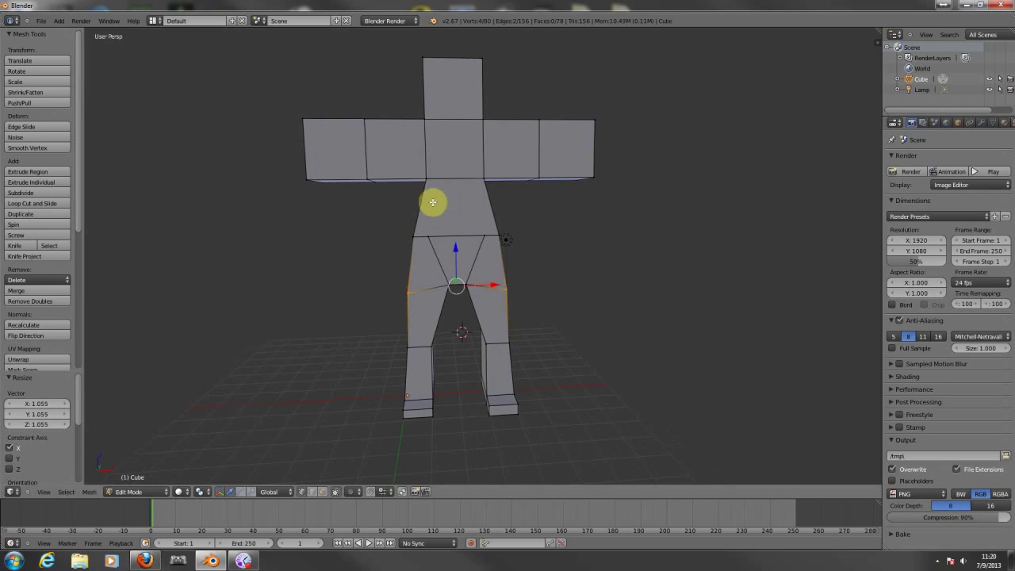
# Select the waist vertices and scale them along X.
pyautogui.rightClick(414, 236)
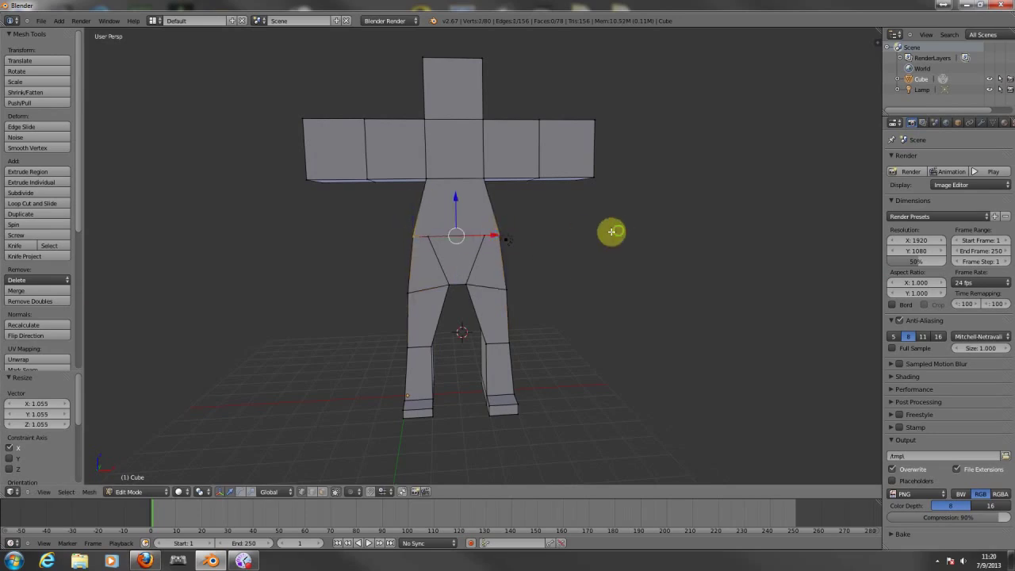
pyautogui.moveTo(612, 231); pyautogui.dragTo(529, 223, button='middle')
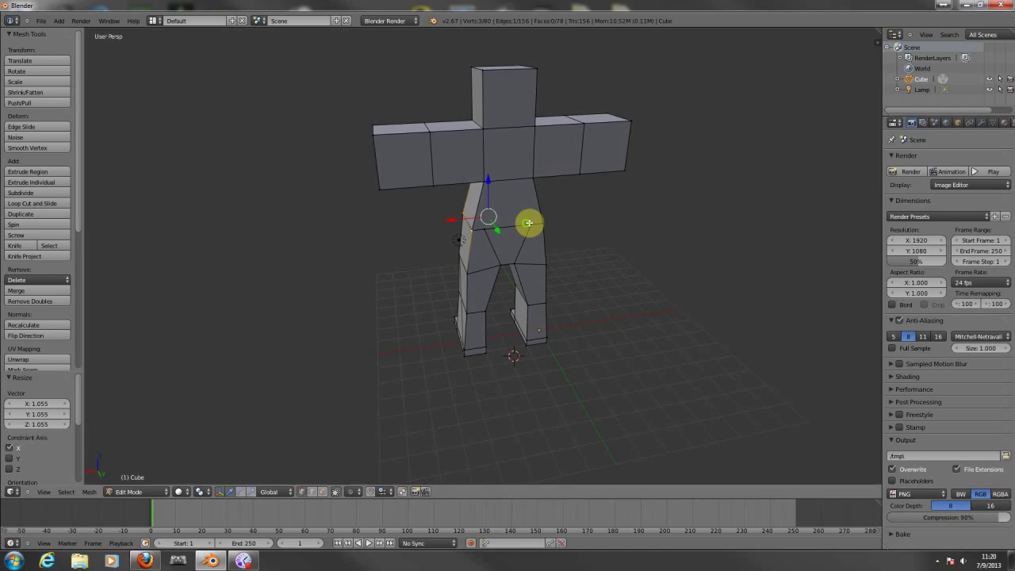
pyautogui.moveTo(733, 220); pyautogui.dragTo(505, 210, button='middle')
pyautogui.press('s')
pyautogui.press('x')
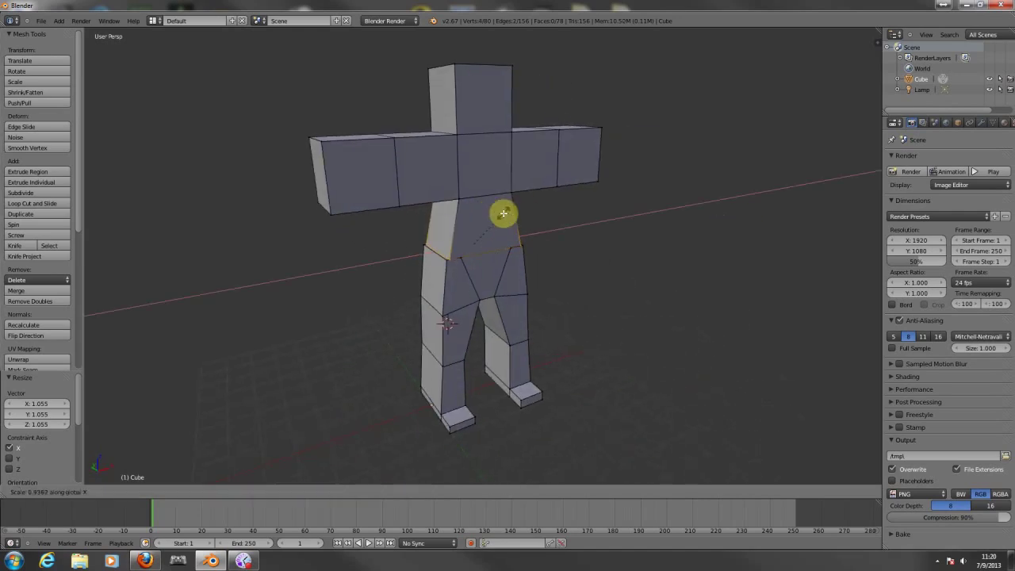
pyautogui.click(503, 213)
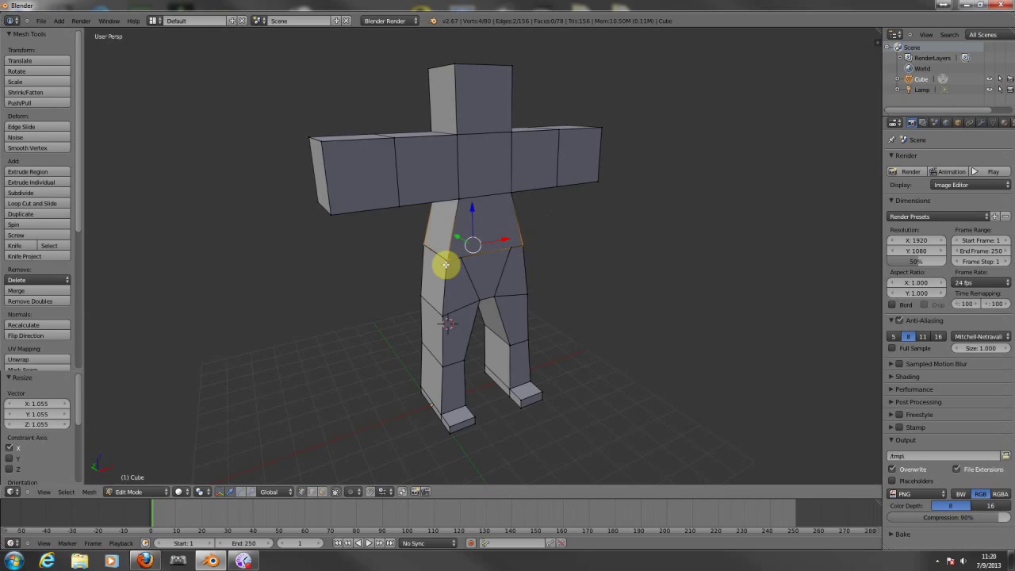
# Clear the selection and view the finished figure straight-on with numpad 4.
pyautogui.moveTo(687, 240); pyautogui.dragTo(547, 261, button='middle')
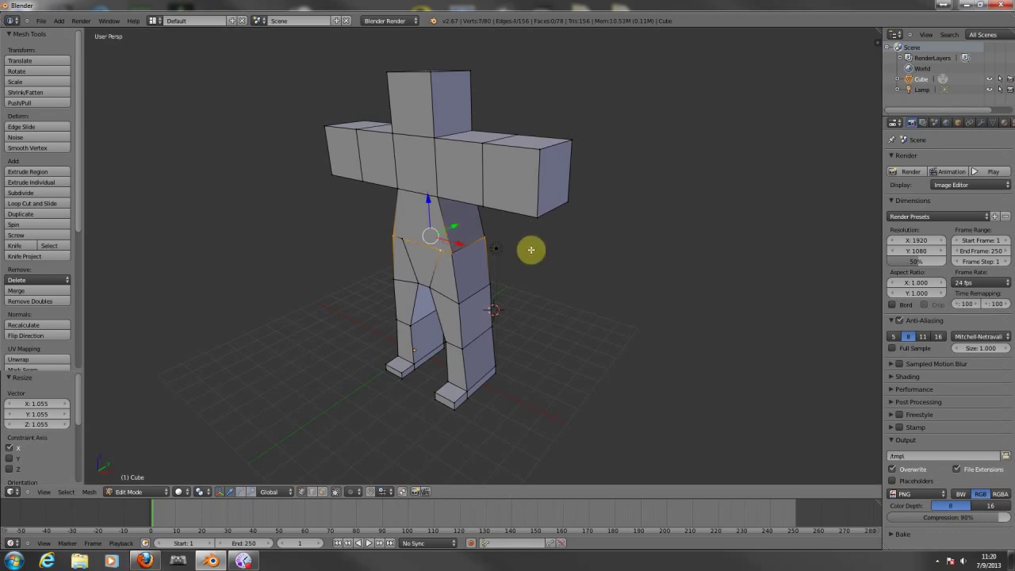
pyautogui.press('a')
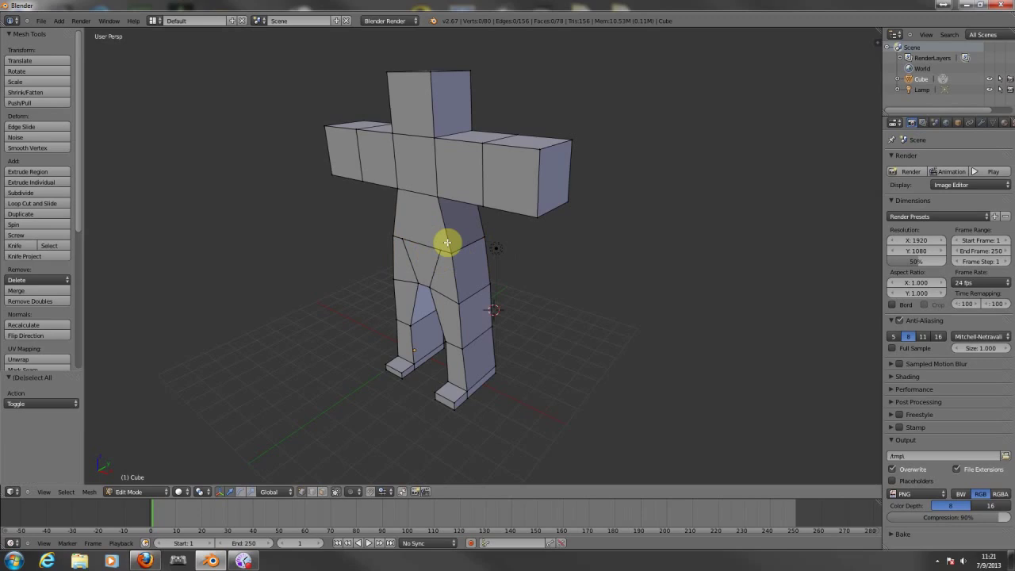
pyautogui.moveTo(508, 252); pyautogui.dragTo(466, 227, button='middle')
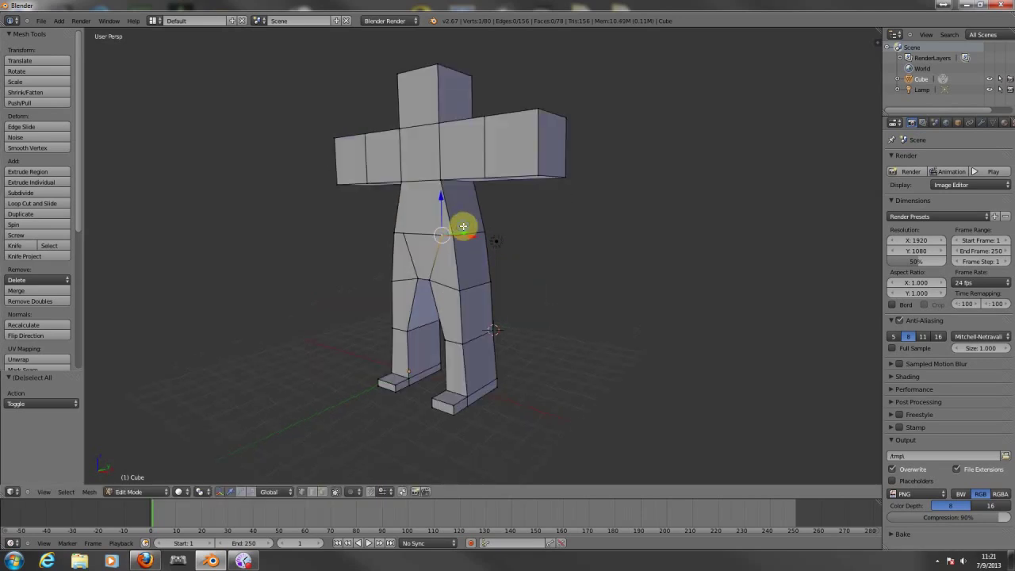
pyautogui.press('a')
pyautogui.press('a')
pyautogui.press('a')
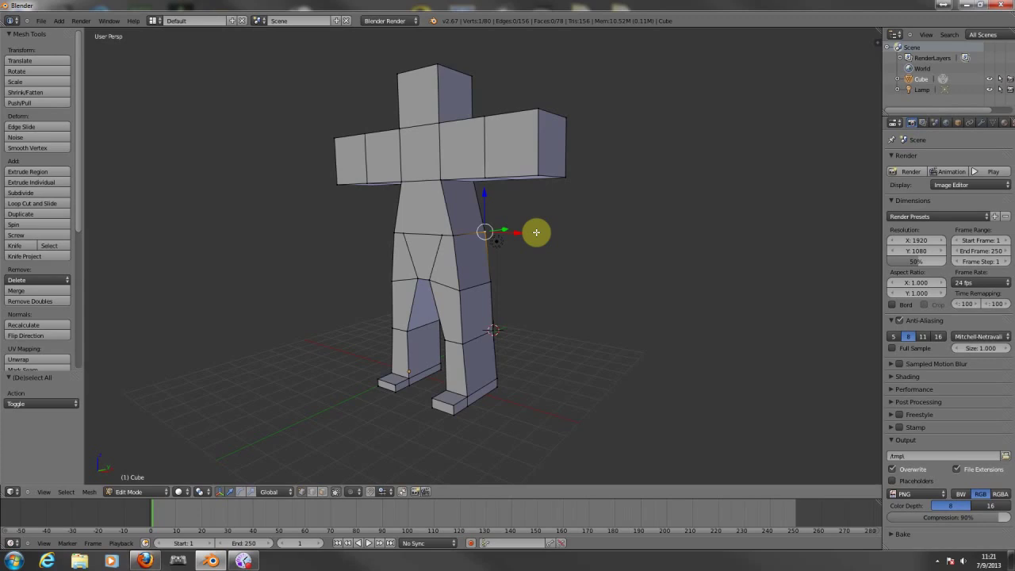
pyautogui.press('KP_4')
pyautogui.press('KP_4')
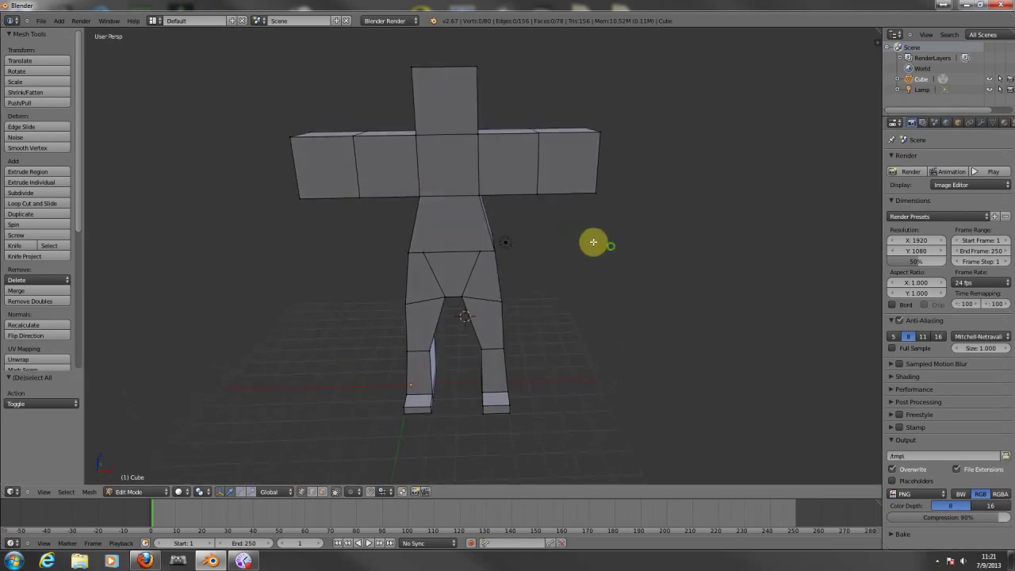
# Select the torso's middle edge loop and scale it outward 1.846 along X to widen the chest.
pyautogui.moveTo(474, 196); pyautogui.dragTo(498, 182, button='middle')
pyautogui.keyDown('shift'); pyautogui.rightClick(479, 182); pyautogui.keyUp('shift')
pyautogui.keyDown('alt'); pyautogui.keyDown('shift'); pyautogui.rightClick(524, 184); pyautogui.keyUp('shift'); pyautogui.keyUp('alt')
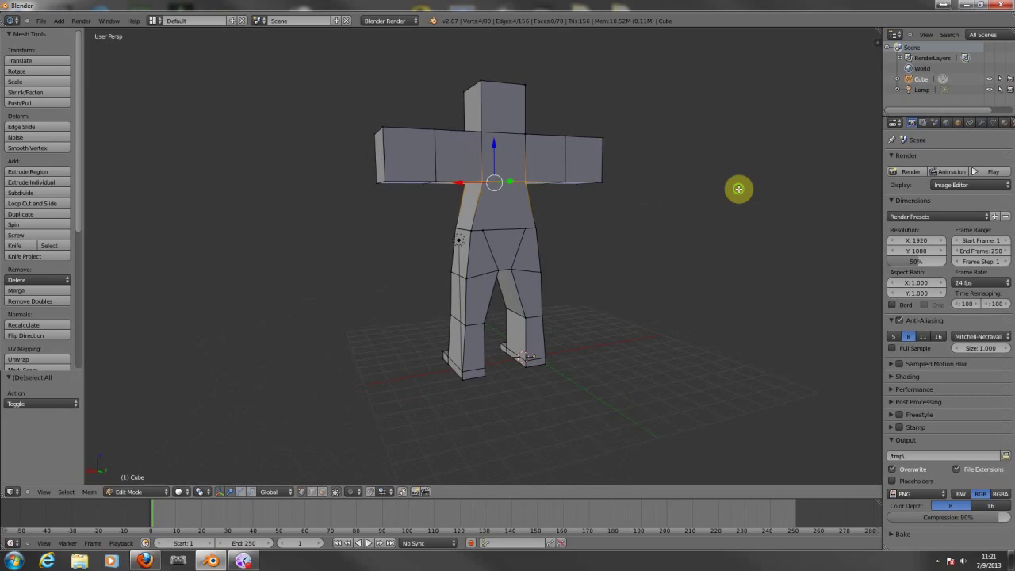
pyautogui.moveTo(736, 188); pyautogui.dragTo(471, 177, button='middle')
pyautogui.press('s')
pyautogui.press('x')
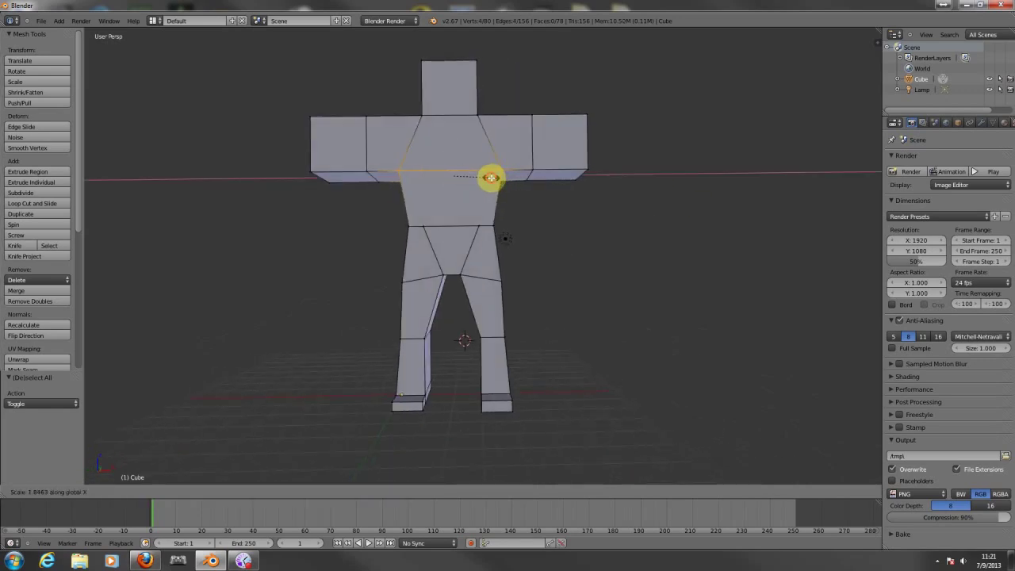
pyautogui.click(491, 176)
# Select the shoulder edges of both the right and left arms.
pyautogui.moveTo(703, 172); pyautogui.dragTo(550, 163, button='middle')
pyautogui.keyDown('shift'); pyautogui.rightClick(534, 144); pyautogui.keyUp('shift')
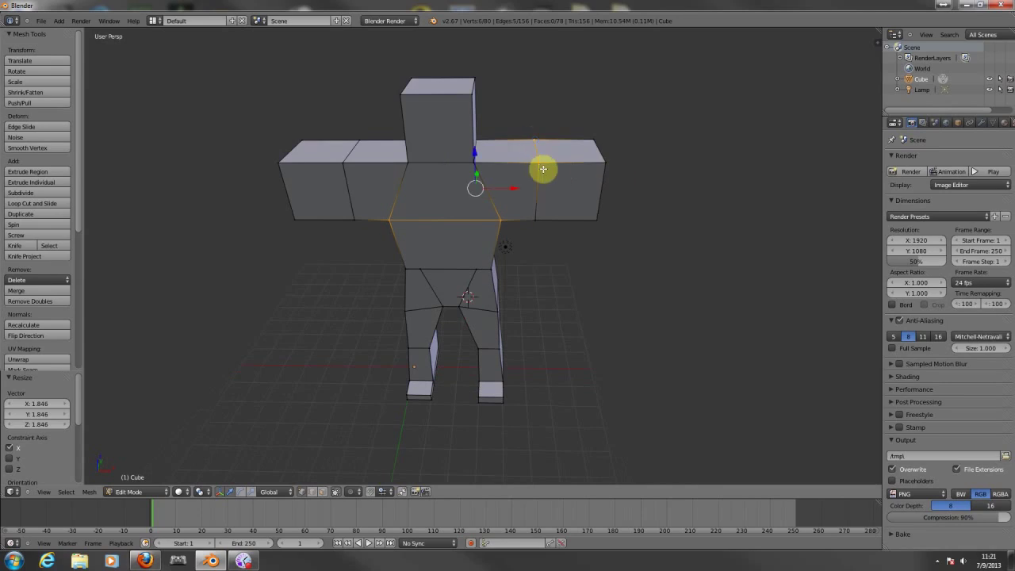
pyautogui.press('a')
pyautogui.rightClick(537, 143)
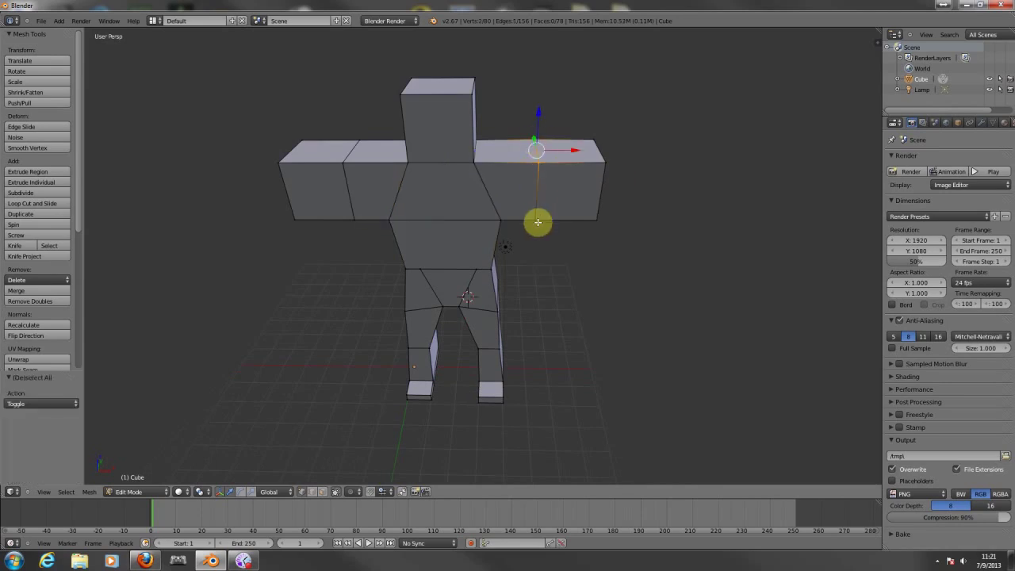
pyautogui.moveTo(793, 175); pyautogui.dragTo(618, 166, button='middle')
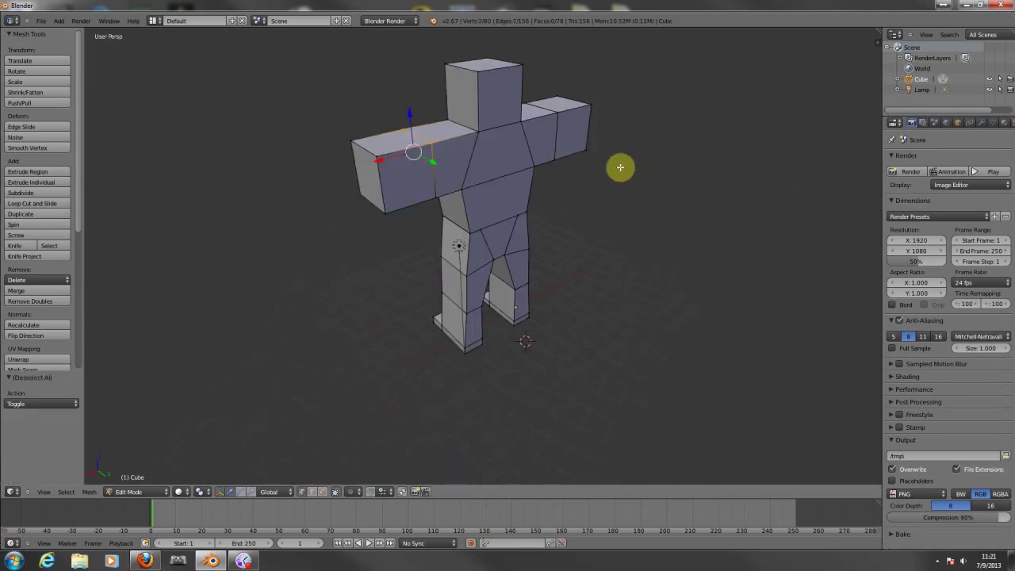
pyautogui.keyDown('shift'); pyautogui.rightClick(460, 189); pyautogui.keyUp('shift')
pyautogui.moveTo(460, 189); pyautogui.dragTo(671, 150, button='middle')
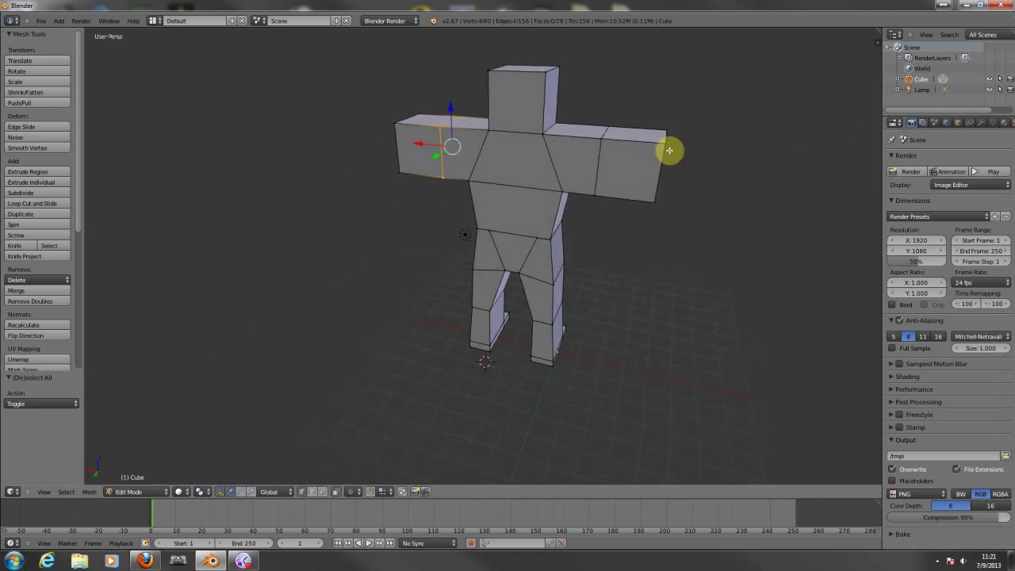
pyautogui.keyDown('shift'); pyautogui.rightClick(603, 139); pyautogui.keyUp('shift')
pyautogui.keyDown('shift'); pyautogui.rightClick(605, 144); pyautogui.keyUp('shift')
pyautogui.keyDown('shift'); pyautogui.rightClick(594, 192); pyautogui.keyUp('shift')
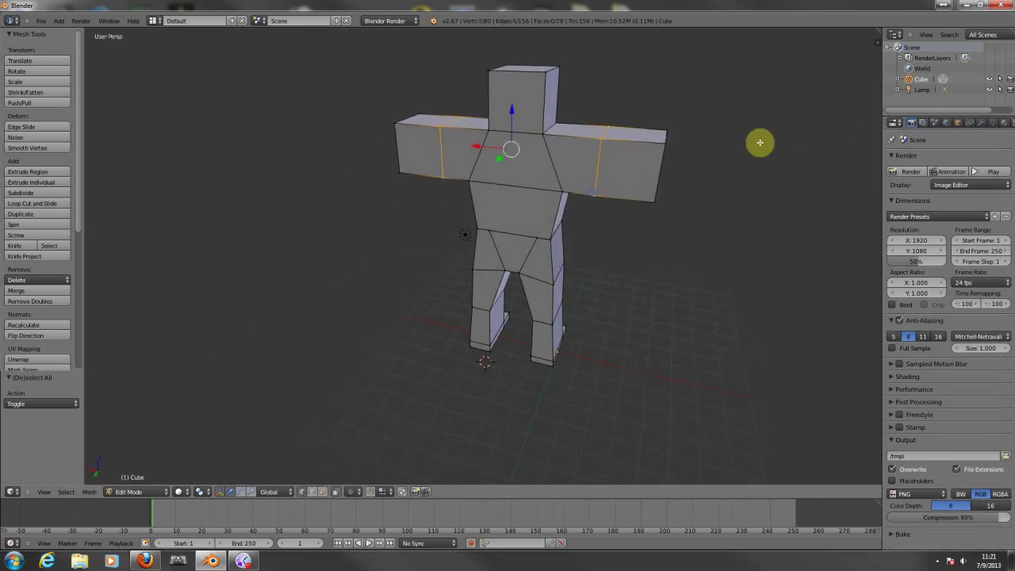
pyautogui.moveTo(781, 139); pyautogui.dragTo(540, 114, button='middle')
pyautogui.keyDown('shift'); pyautogui.rightClick(437, 151); pyautogui.keyUp('shift')
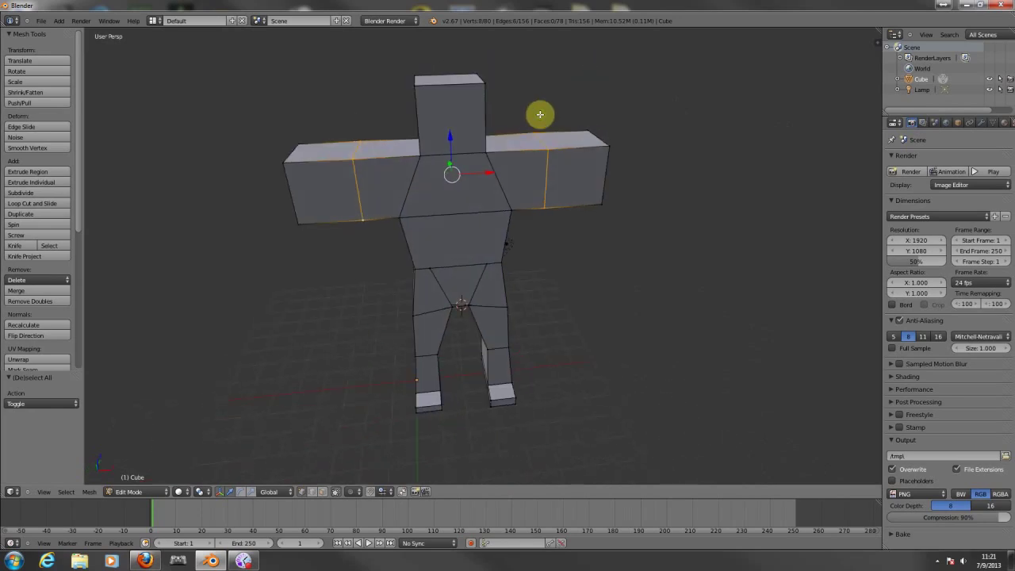
# Scale the shoulder loops along X, Z and Y to narrow the arms at the shoulders.
pyautogui.press('s')
pyautogui.press('x')
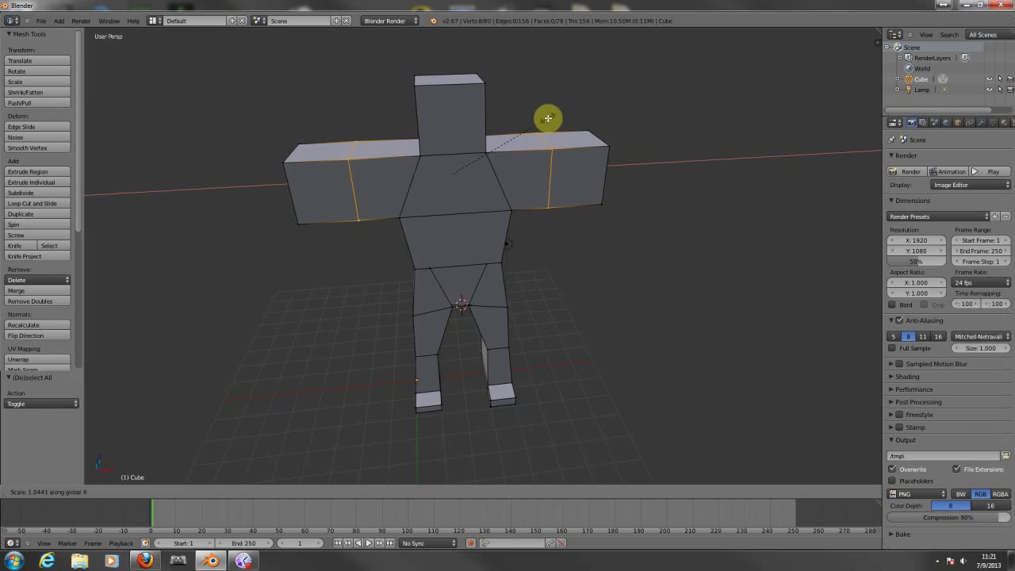
pyautogui.click(548, 118)
pyautogui.press('s')
pyautogui.press('z')
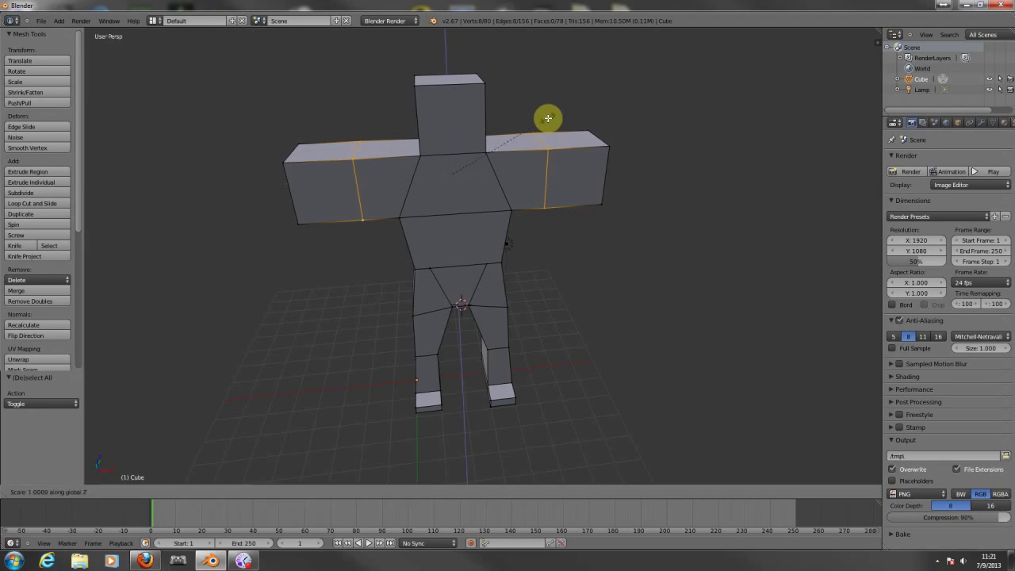
pyautogui.click(490, 175)
pyautogui.moveTo(688, 158); pyautogui.dragTo(641, 197, button='middle')
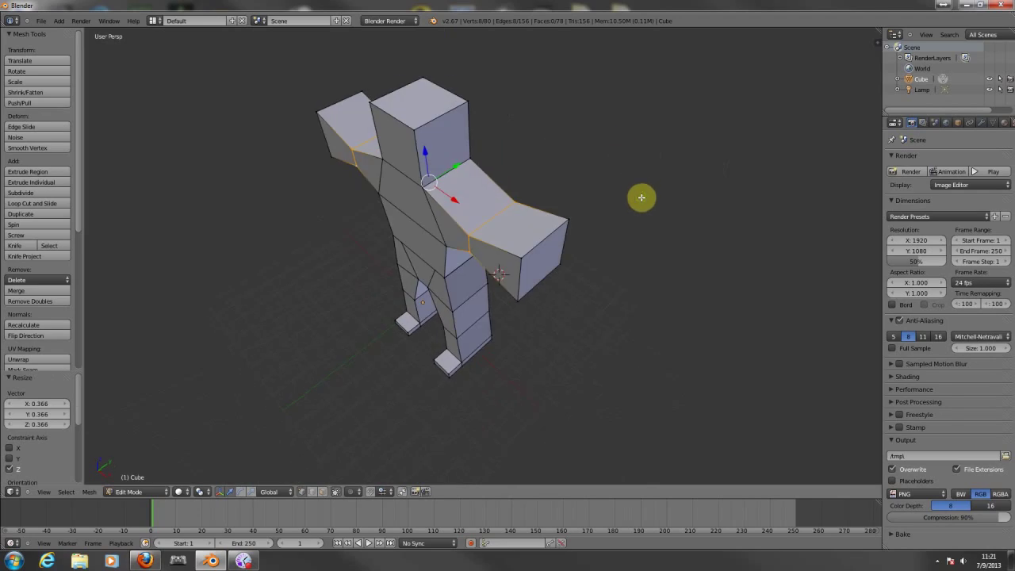
pyautogui.press('s')
pyautogui.press('y')
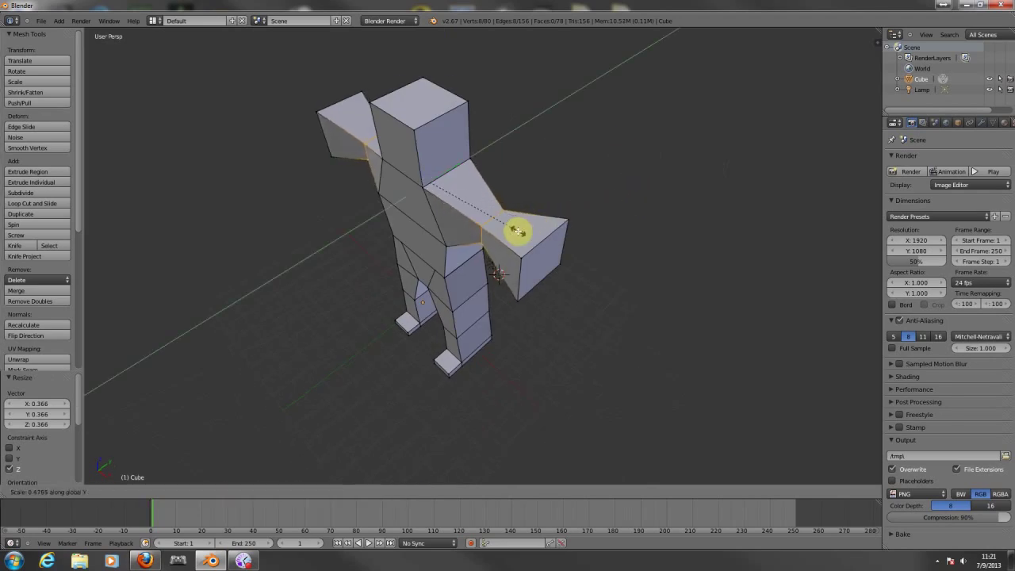
pyautogui.click(517, 231)
# Box-select the tips of both the right and left arms.
pyautogui.moveTo(745, 204)
pyautogui.mouseDown(button='middle')
pyautogui.moveTo(798, 163)
pyautogui.moveTo(738, 187)
pyautogui.mouseUp(button='middle')
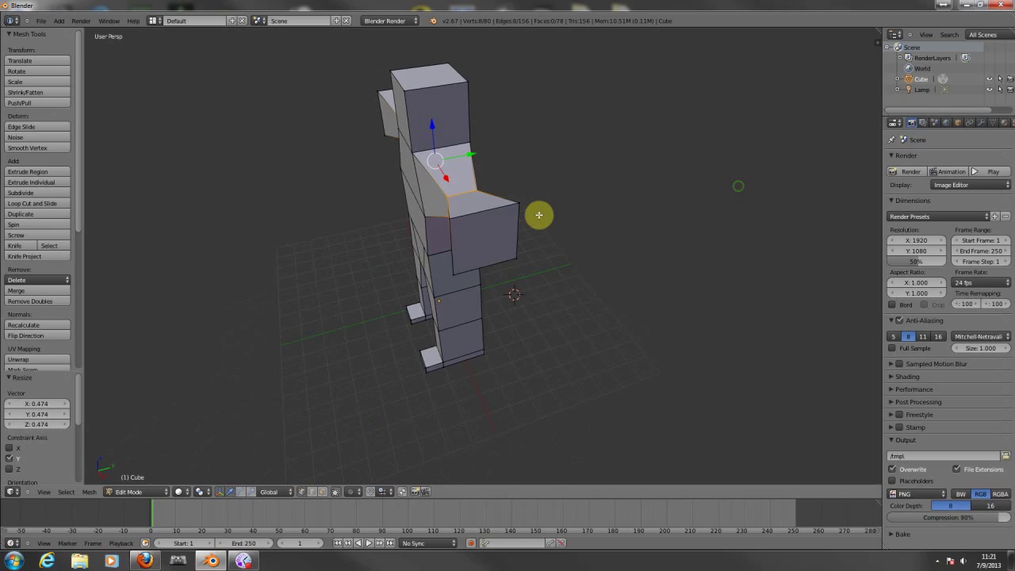
pyautogui.moveTo(539, 214); pyautogui.dragTo(608, 214, button='middle')
pyautogui.press('b')
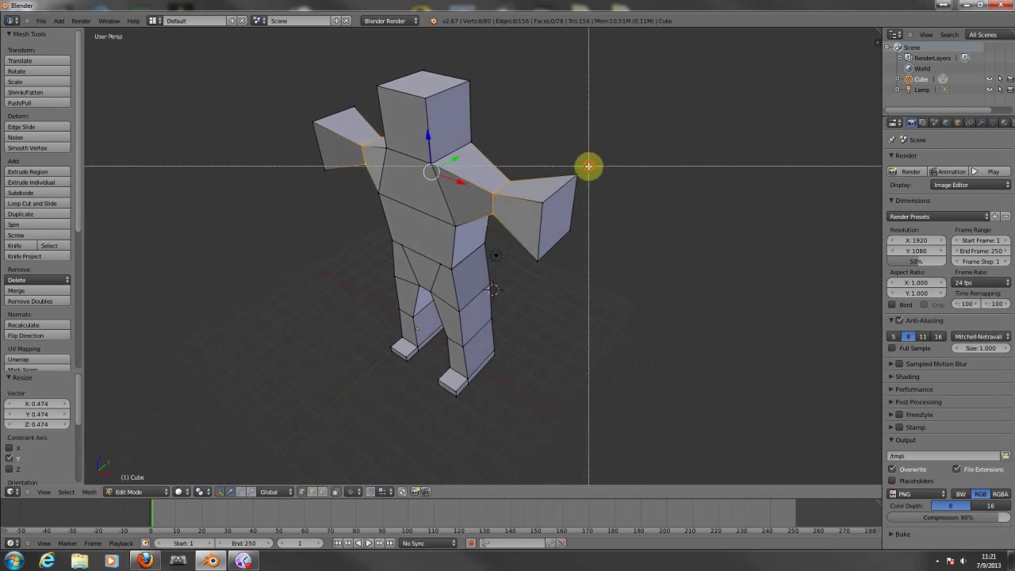
pyautogui.moveTo(588, 165); pyautogui.dragTo(520, 287)
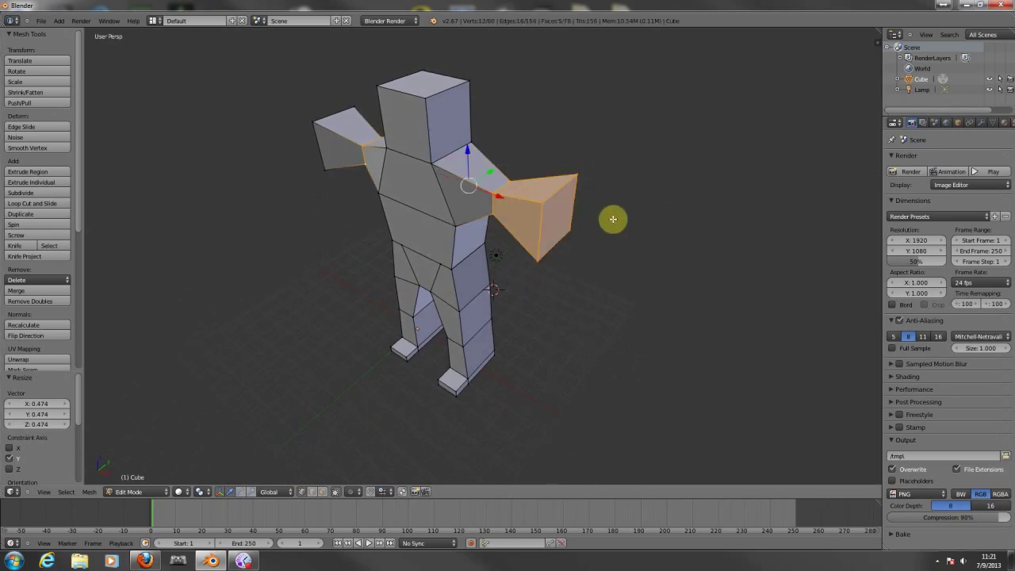
pyautogui.press('a')
pyautogui.press('b')
pyautogui.moveTo(601, 159); pyautogui.dragTo(530, 295)
pyautogui.moveTo(566, 274); pyautogui.dragTo(613, 272, button='middle')
pyautogui.press('b')
pyautogui.moveTo(349, 154); pyautogui.dragTo(283, 304)
pyautogui.moveTo(545, 230); pyautogui.dragTo(637, 202, button='middle')
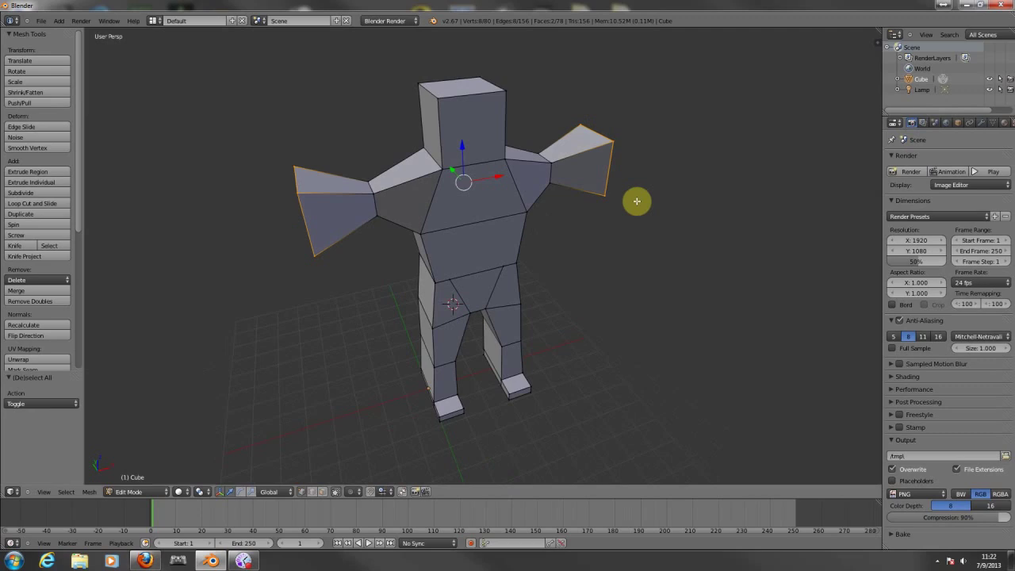
# Taper the arm tips by scaling along Y, X, Z (0.161), then Y (0.892).
pyautogui.press('s')
pyautogui.press('y')
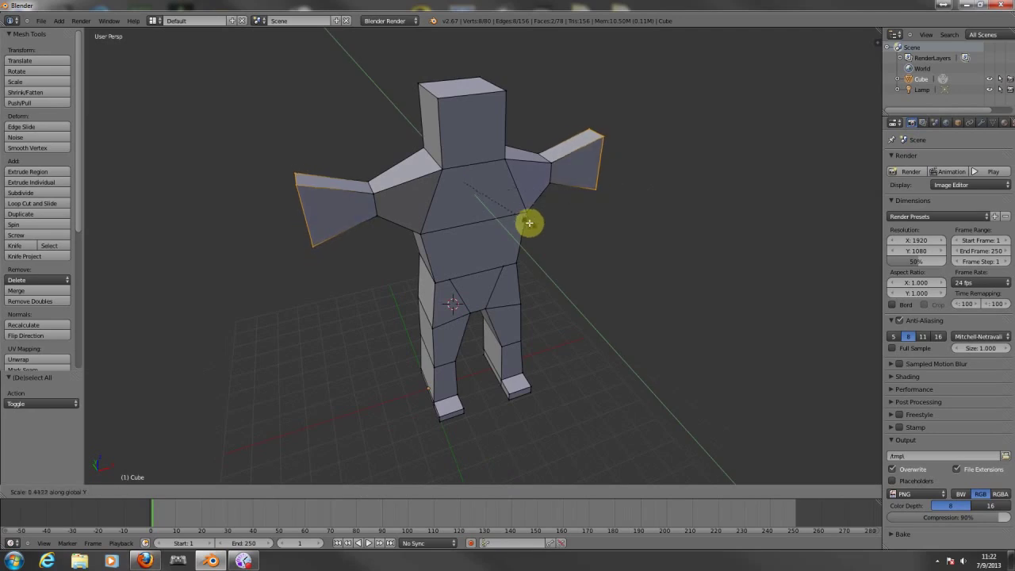
pyautogui.click(516, 222)
pyautogui.press('s')
pyautogui.press('x')
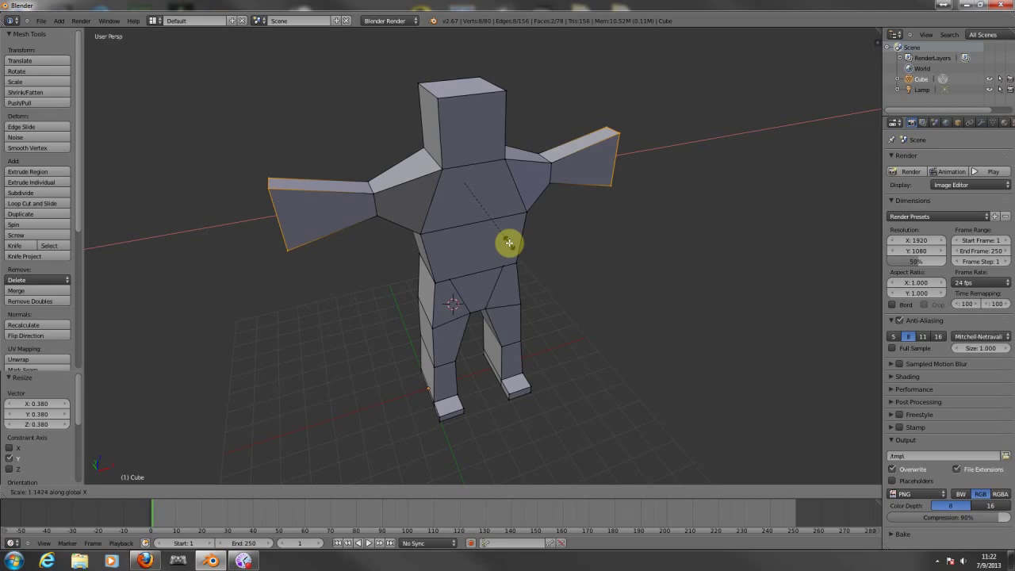
pyautogui.click(512, 241)
pyautogui.press('s')
pyautogui.press('z')
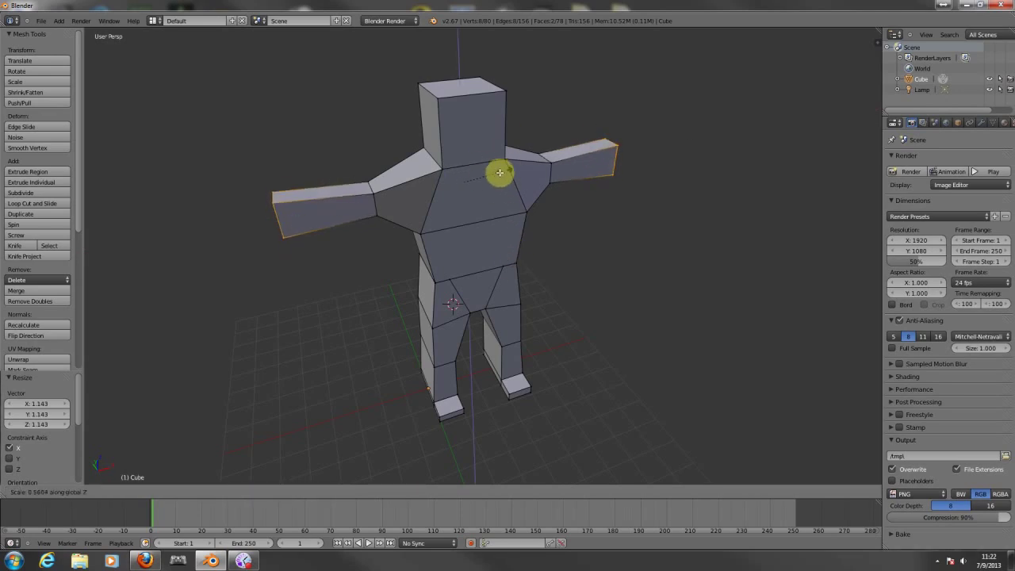
pyautogui.click(476, 182)
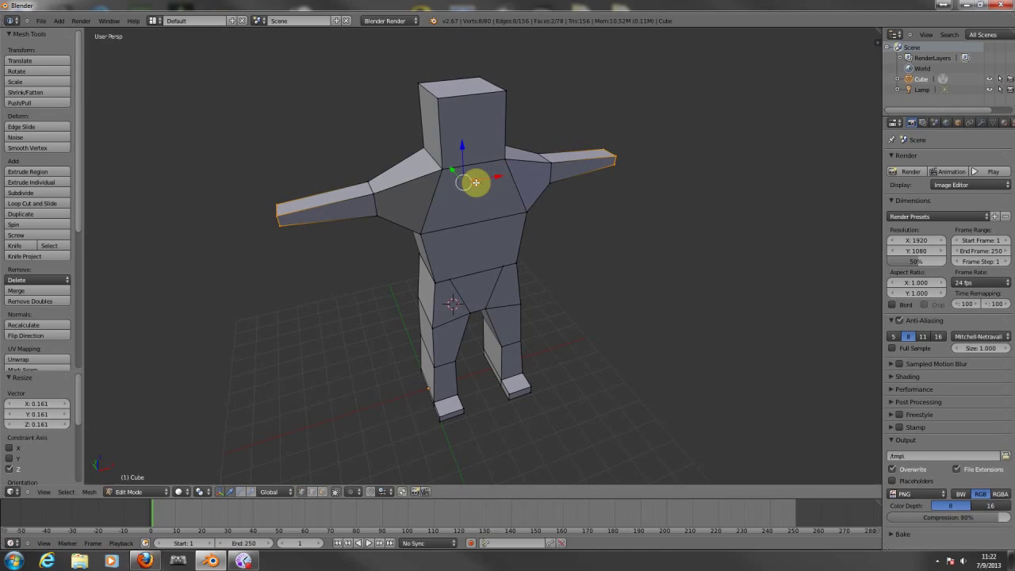
pyautogui.press('s')
pyautogui.press('y')
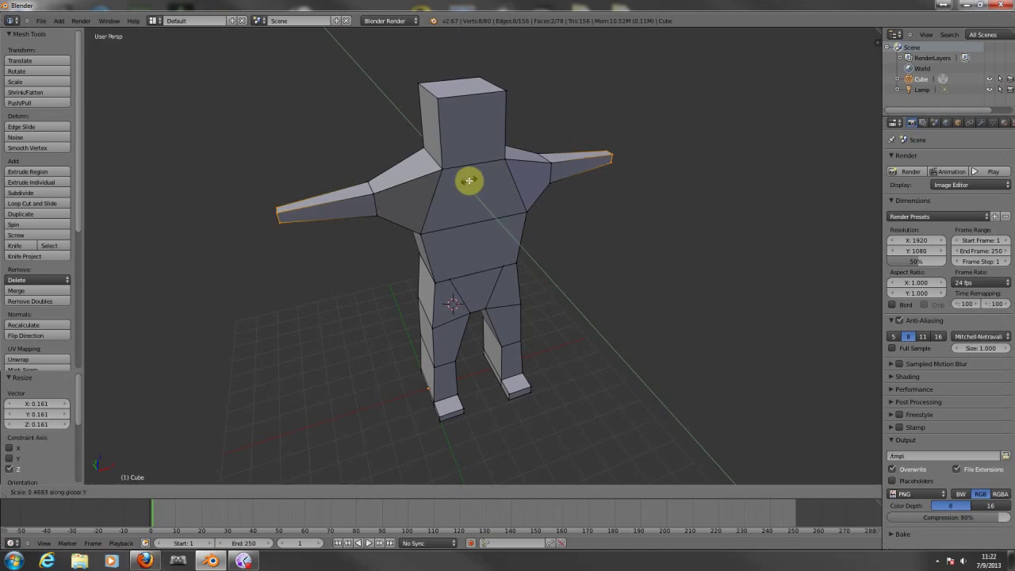
pyautogui.click(471, 190)
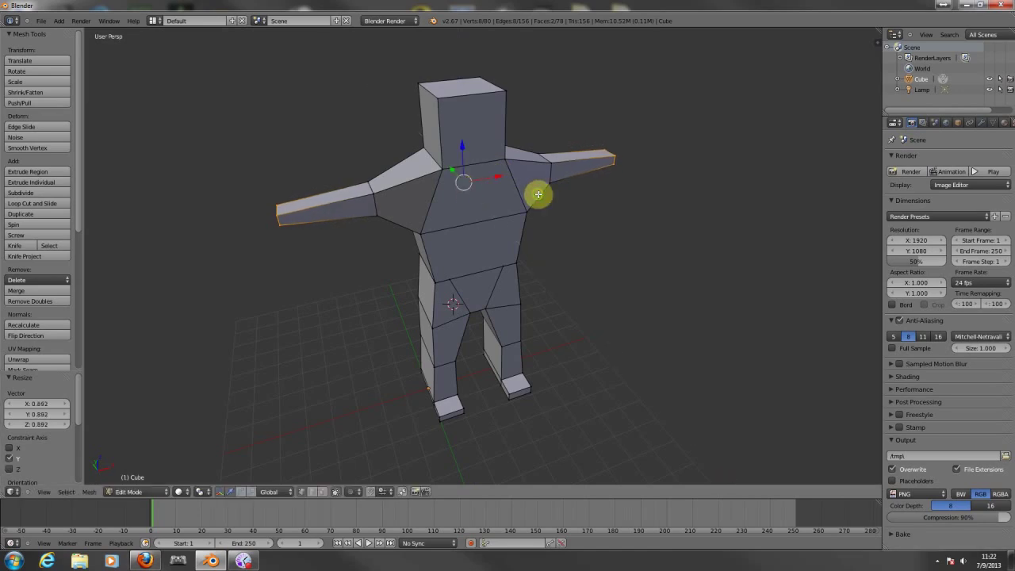
pyautogui.moveTo(537, 194); pyautogui.dragTo(559, 189, button='middle')
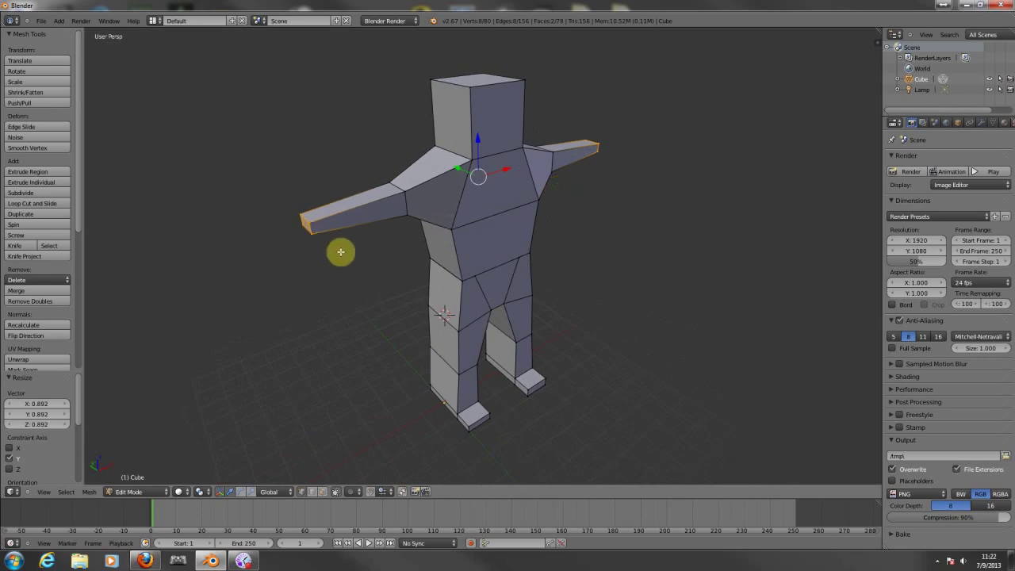
pyautogui.moveTo(346, 246)
pyautogui.mouseDown(button='middle')
pyautogui.moveTo(410, 243)
pyautogui.moveTo(355, 242)
pyautogui.mouseUp(button='middle')
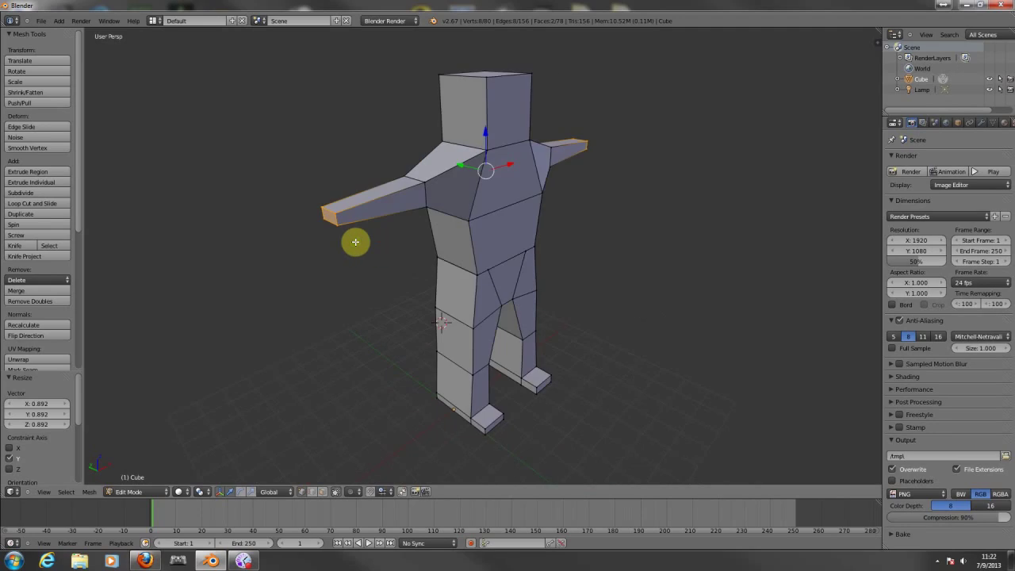
# Box-select the left arm's end face and extrude it outward into a small hand.
pyautogui.rightClick(340, 227)
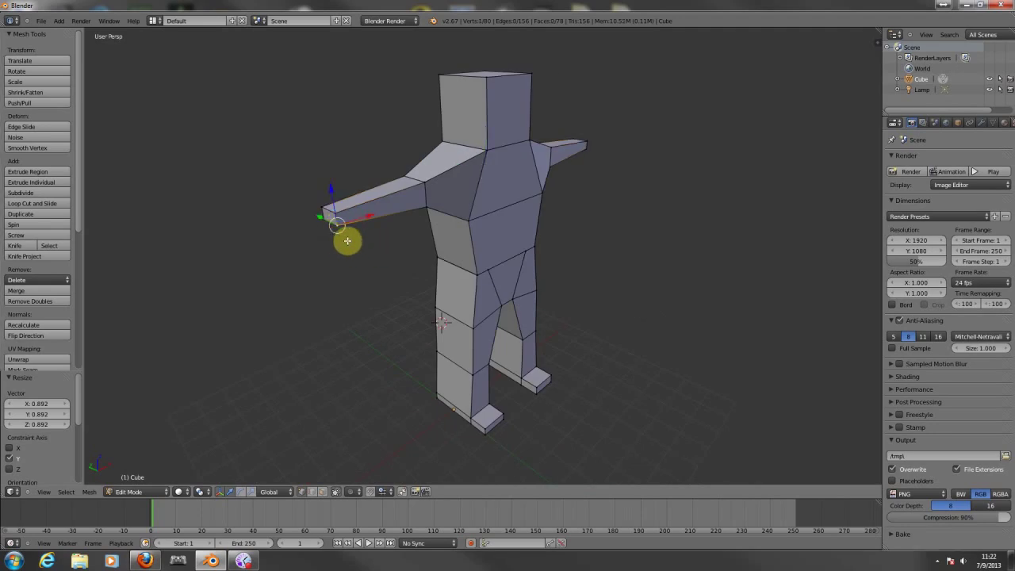
pyautogui.press('b')
pyautogui.moveTo(313, 196); pyautogui.dragTo(330, 220)
pyautogui.moveTo(393, 269)
pyautogui.mouseDown(button='middle')
pyautogui.moveTo(436, 256)
pyautogui.moveTo(395, 262)
pyautogui.mouseUp(button='middle')
pyautogui.press('e')
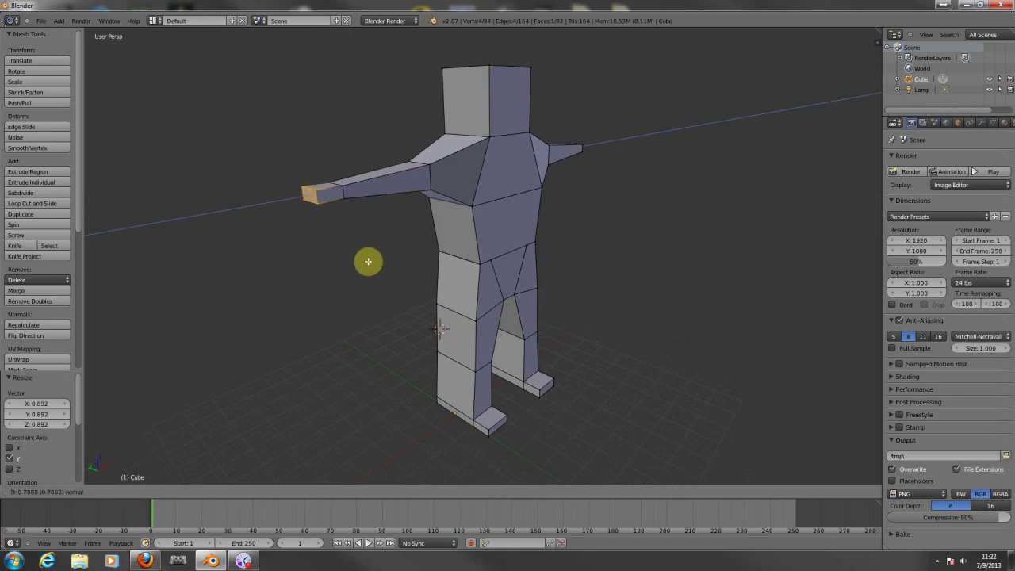
pyautogui.click(368, 261)
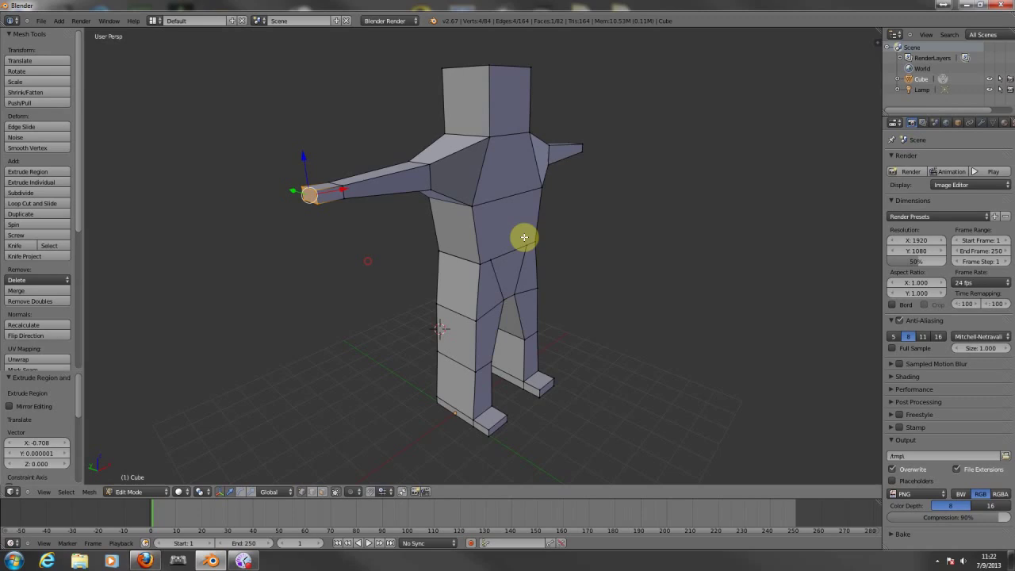
# Select the right arm's end face and extrude a short hand segment along X.
pyautogui.moveTo(523, 236); pyautogui.dragTo(494, 227, button='middle')
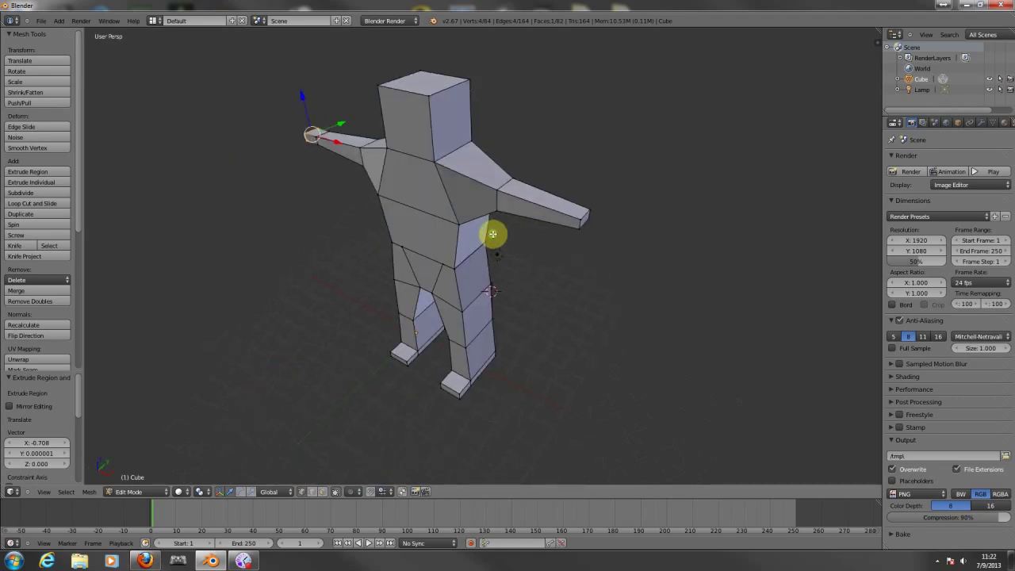
pyautogui.press('b')
pyautogui.moveTo(556, 191); pyautogui.dragTo(616, 254)
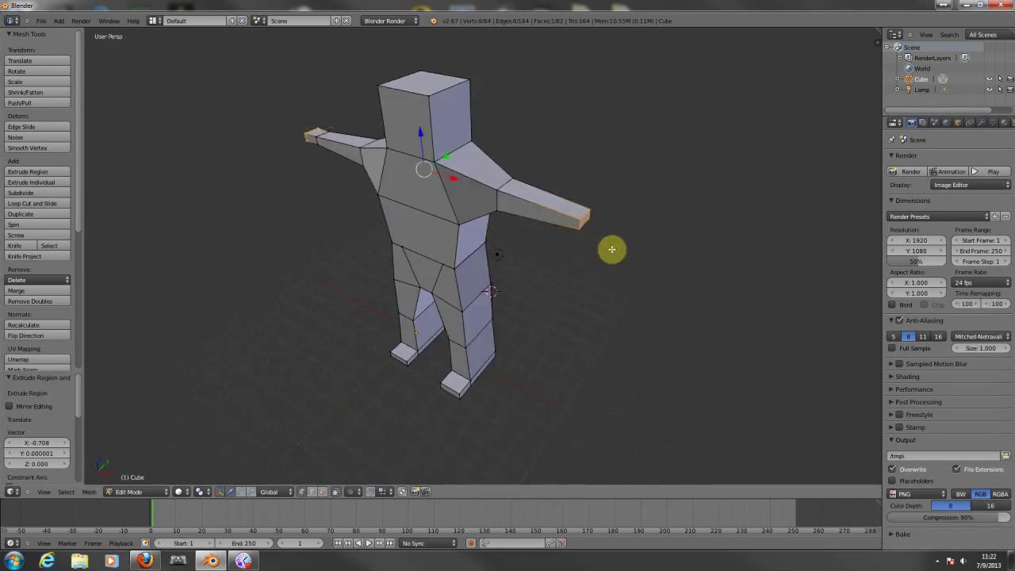
pyautogui.press('e')
pyautogui.rightClick(578, 227)
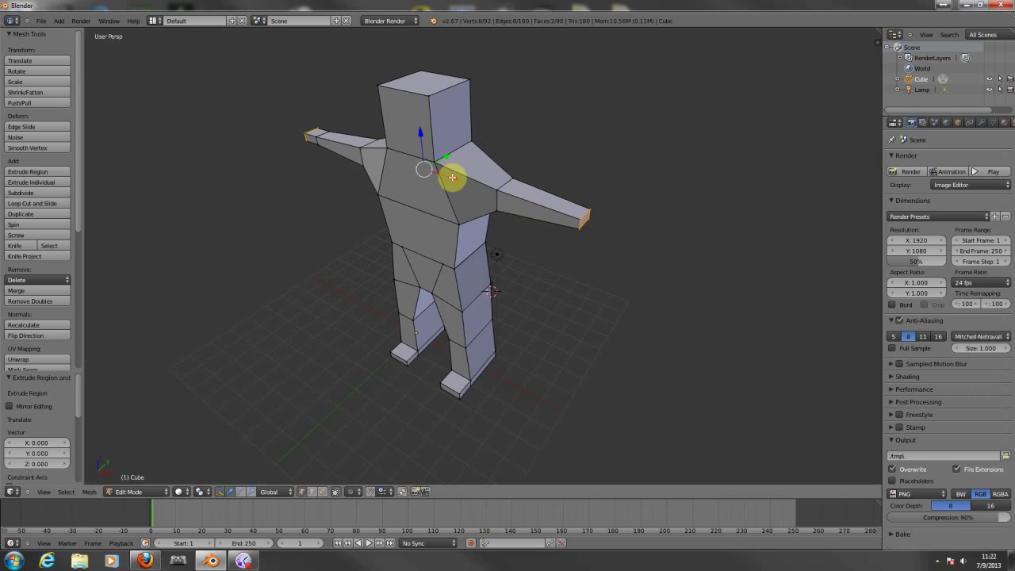
pyautogui.press('a')
pyautogui.press('b')
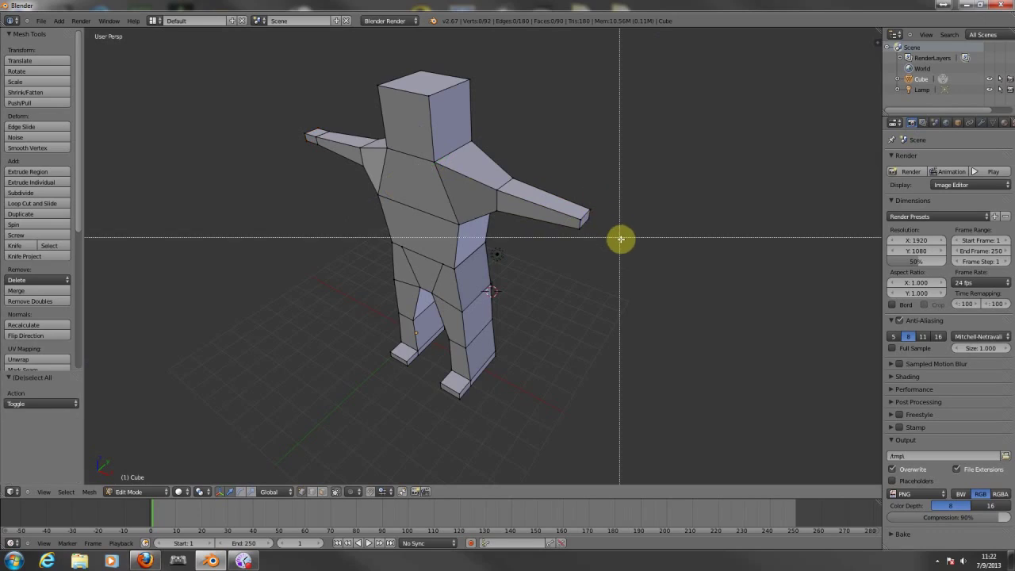
pyautogui.moveTo(619, 238); pyautogui.dragTo(550, 193)
pyautogui.press('e')
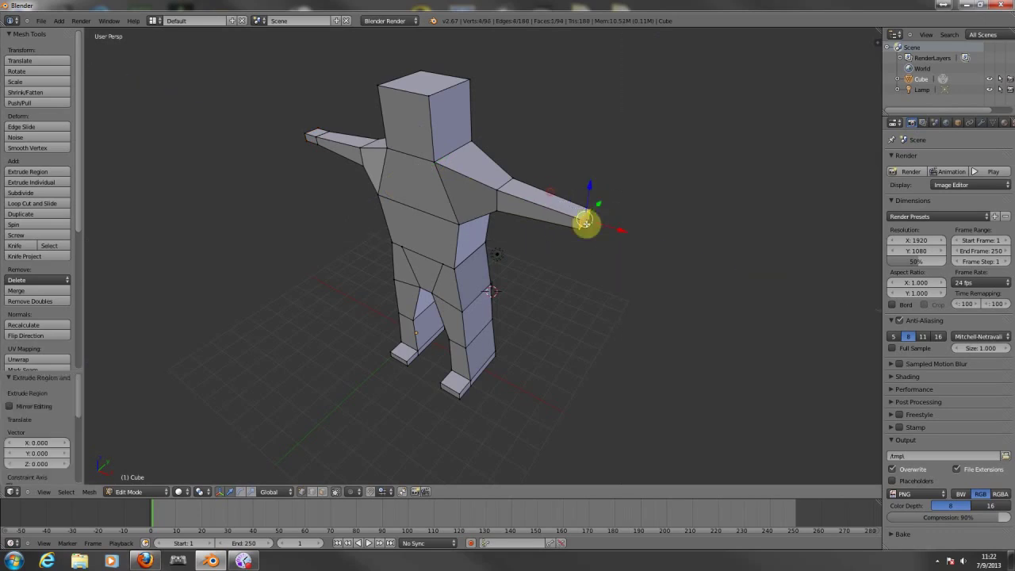
pyautogui.press('x')
pyautogui.click(609, 271)
pyautogui.click(610, 272)
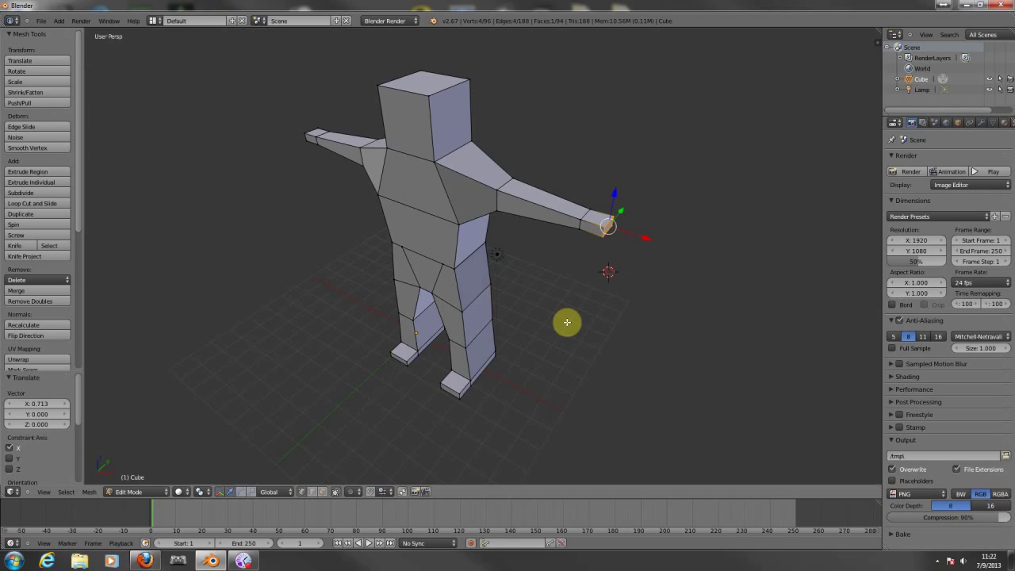
pyautogui.press('a')
pyautogui.moveTo(566, 291); pyautogui.dragTo(637, 283, button='middle')
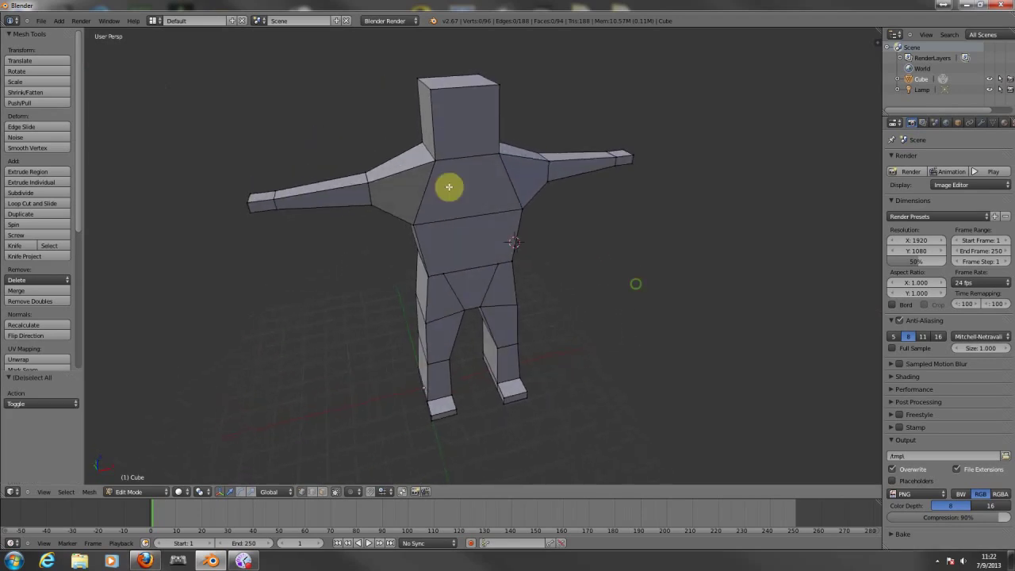
# Select the vertices around the base of the head.
pyautogui.rightClick(435, 160)
pyautogui.keyDown('shift'); pyautogui.rightClick(495, 151); pyautogui.keyUp('shift')
pyautogui.moveTo(496, 151)
pyautogui.mouseDown(button='middle')
pyautogui.moveTo(648, 91)
pyautogui.moveTo(553, 102)
pyautogui.moveTo(462, 163)
pyautogui.moveTo(478, 156)
pyautogui.mouseUp(button='middle')
pyautogui.moveTo(643, 136); pyautogui.dragTo(537, 129, button='middle')
pyautogui.keyDown('shift'); pyautogui.rightClick(559, 130); pyautogui.keyUp('shift')
pyautogui.moveTo(674, 68); pyautogui.dragTo(447, 45, button='middle')
# Scale the head-base vertices inward along X and Y to 0.6, narrowing the neck.
pyautogui.press('s')
pyautogui.press('x')
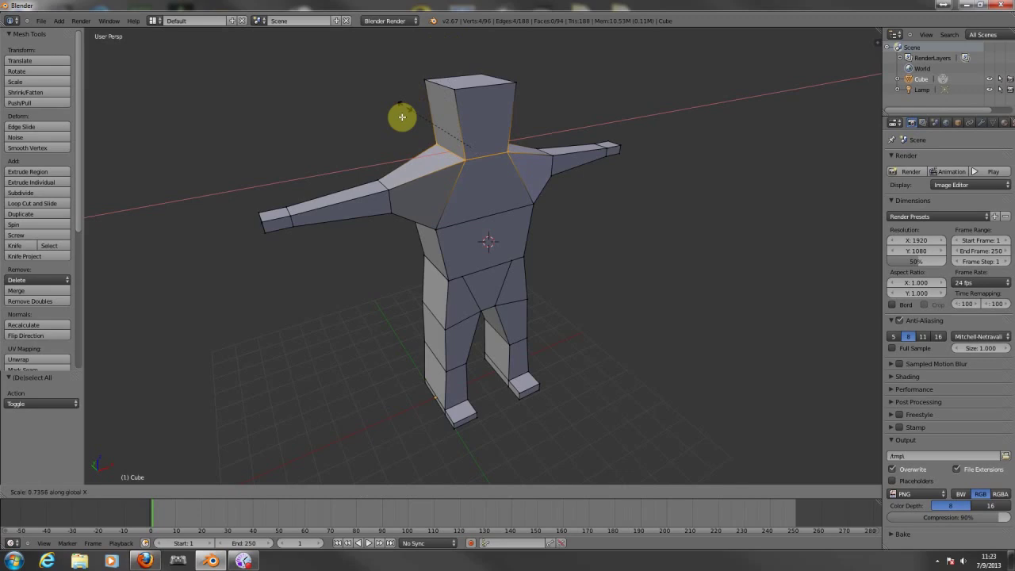
pyautogui.click(399, 129)
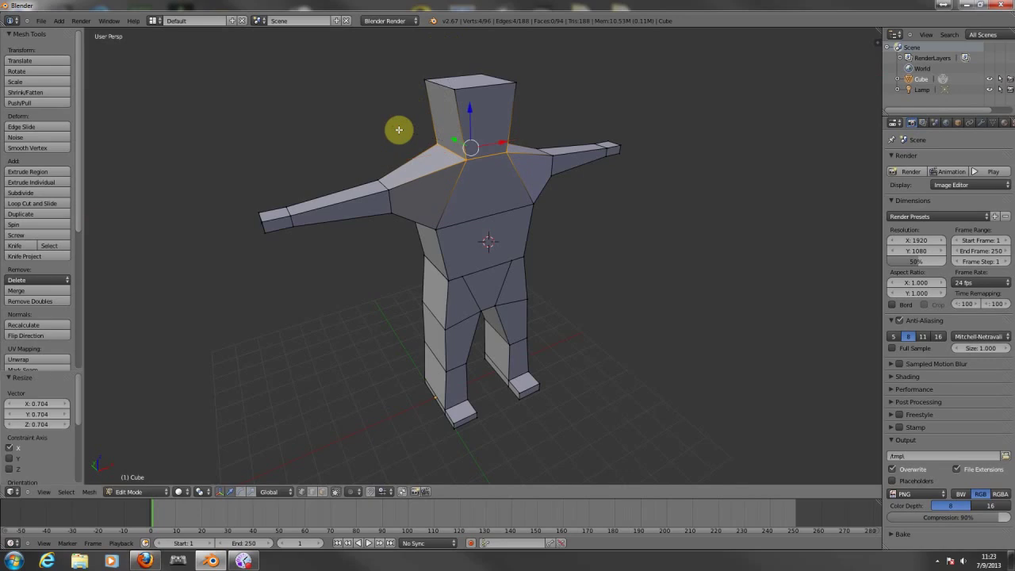
pyautogui.press('s')
pyautogui.press('y')
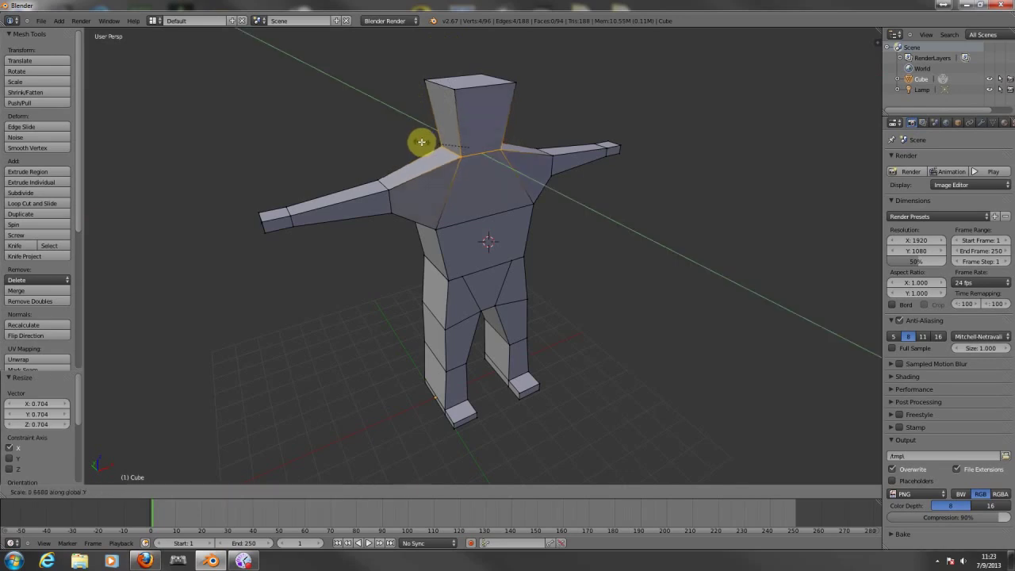
pyautogui.click(426, 146)
pyautogui.moveTo(669, 127); pyautogui.dragTo(637, 133, button='middle')
pyautogui.press('s')
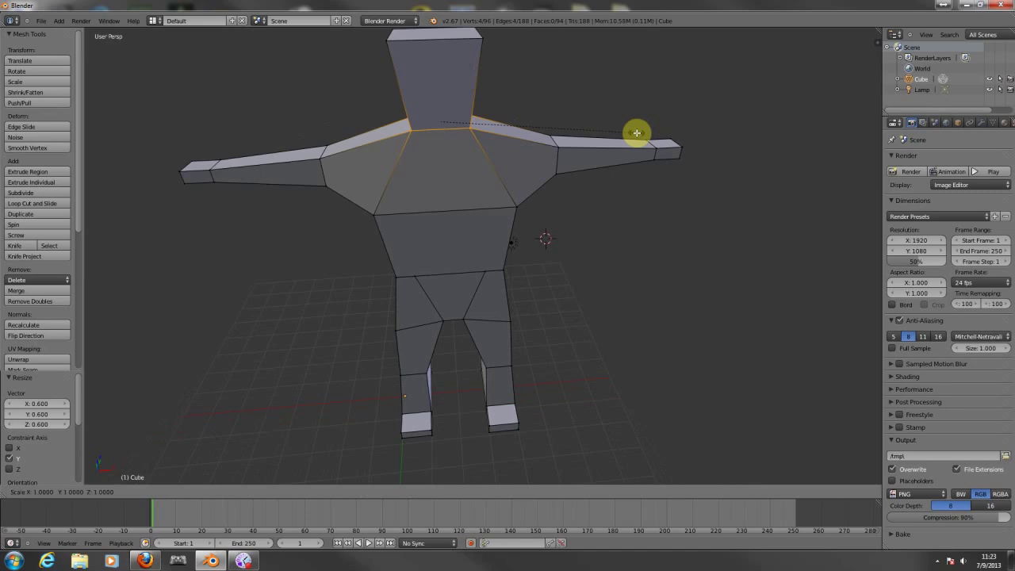
pyautogui.rightClick(539, 108)
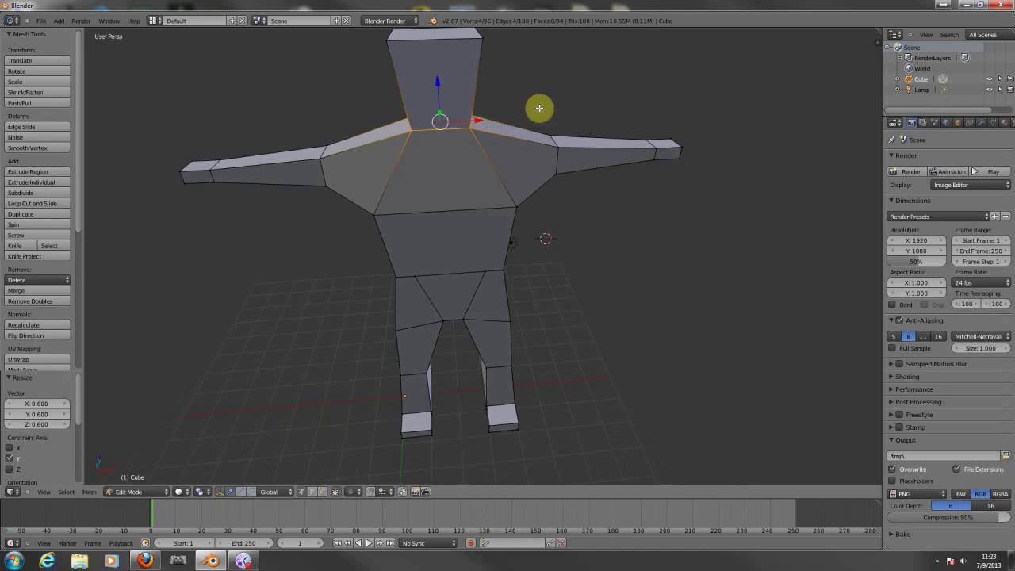
# Deselect everything and select a corner of the head's top.
pyautogui.scroll(-4, 580, 77)
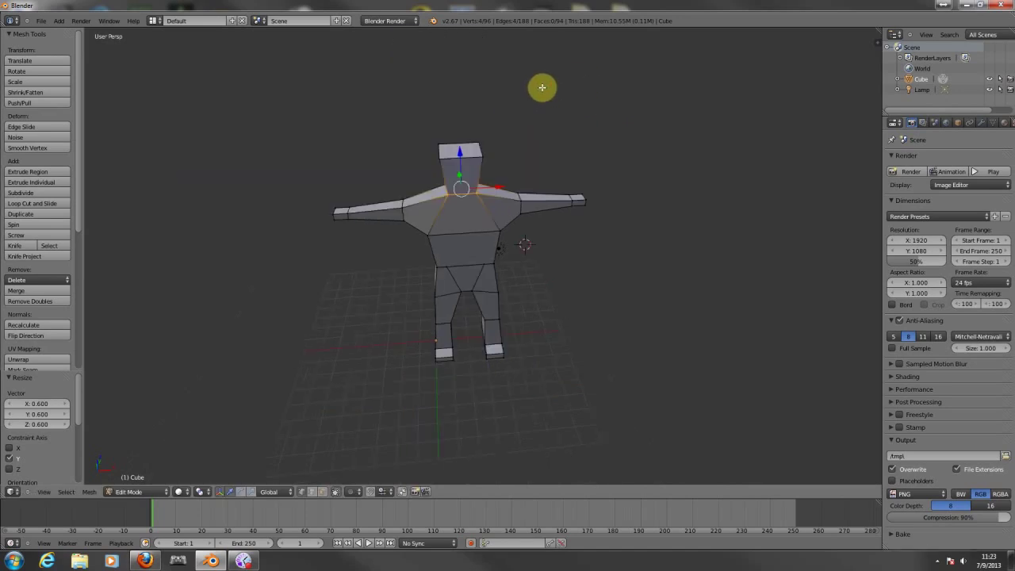
pyautogui.press('a')
pyautogui.moveTo(568, 96); pyautogui.dragTo(538, 100, button='middle')
pyautogui.rightClick(468, 149)
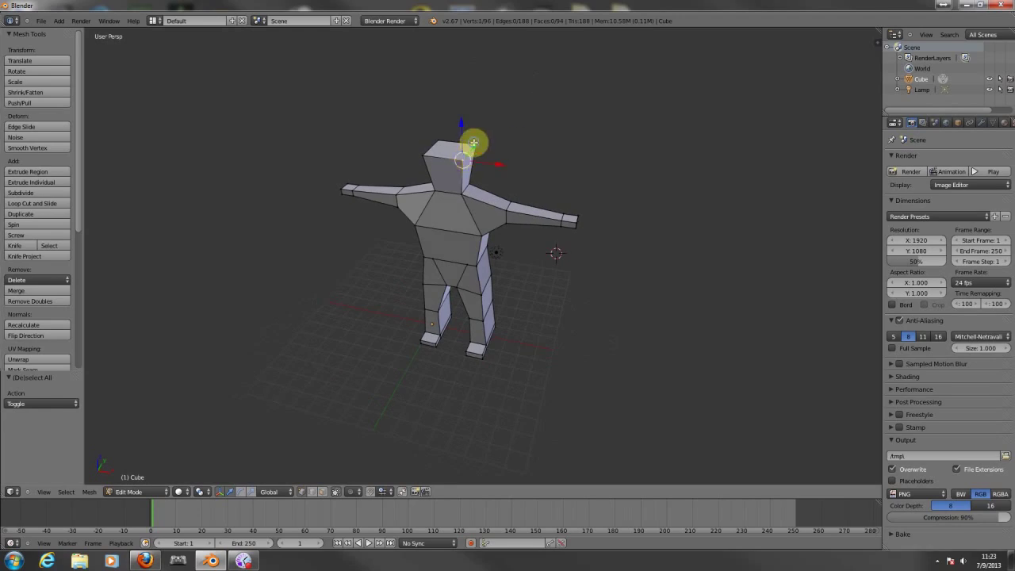
# Lower the head's top face 1.544 along Z onto the shoulders and shrink it to 0.432.
pyautogui.rightClick(460, 148)
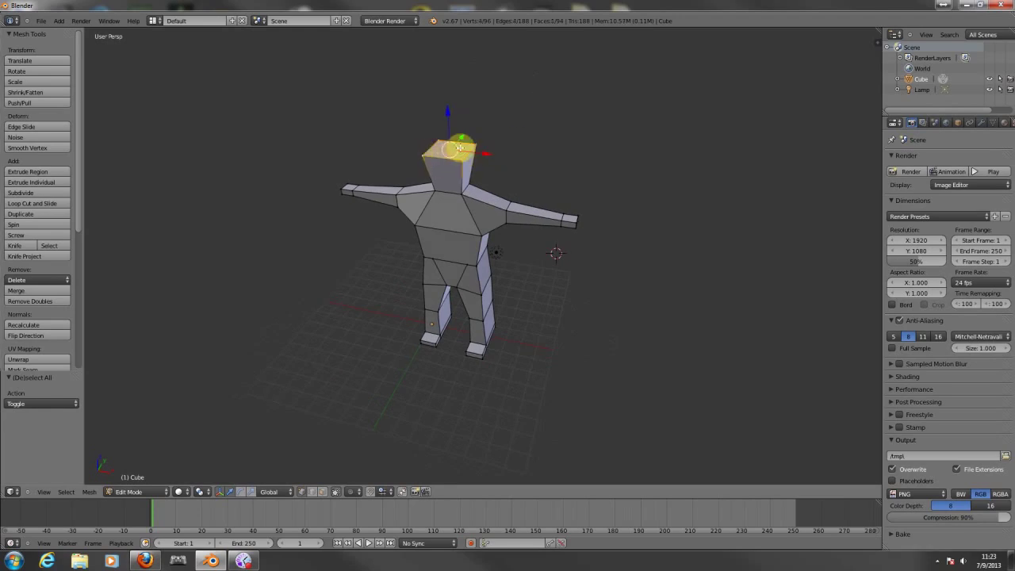
pyautogui.press('g')
pyautogui.press('z')
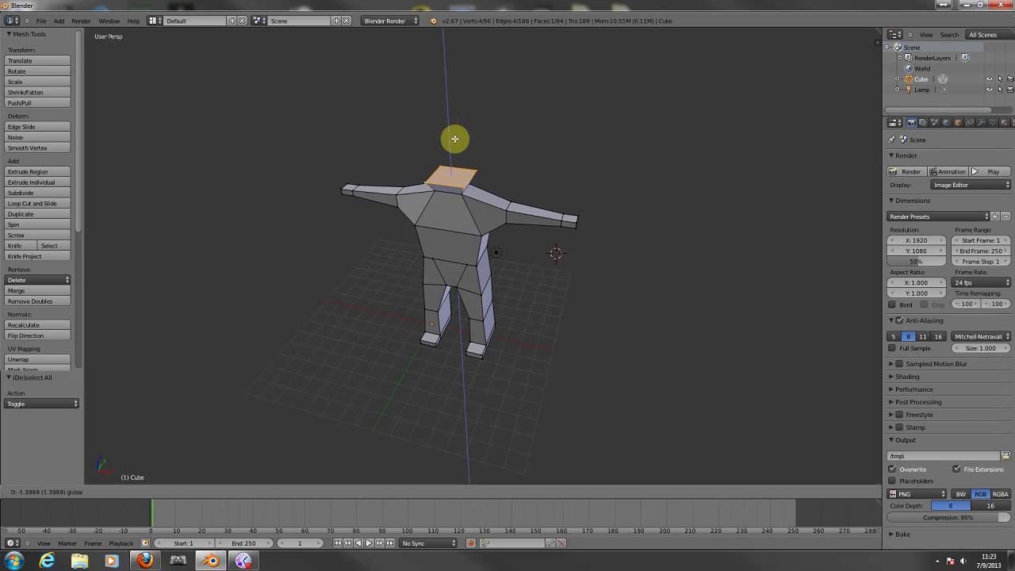
pyautogui.click(456, 142)
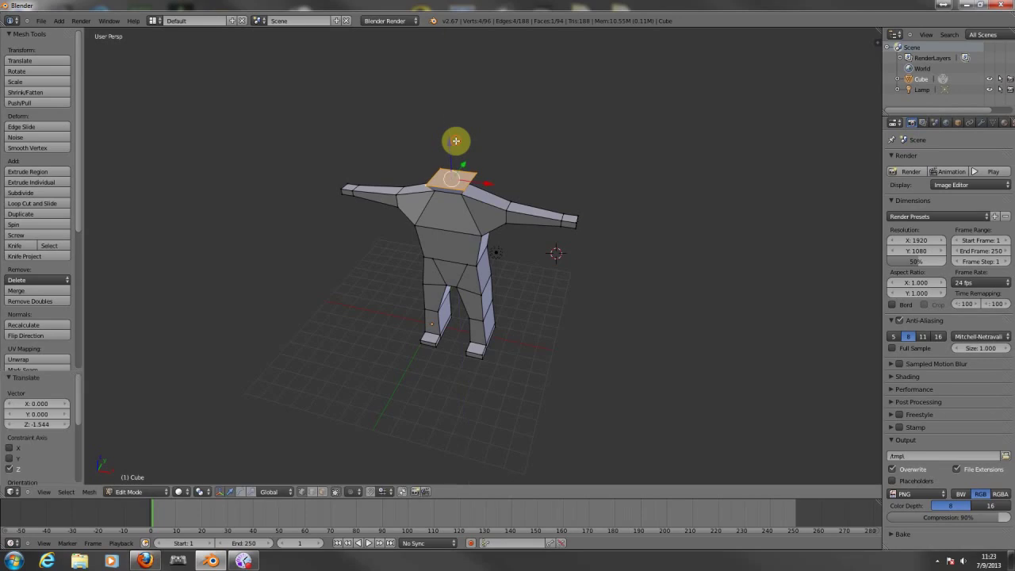
pyautogui.press('s')
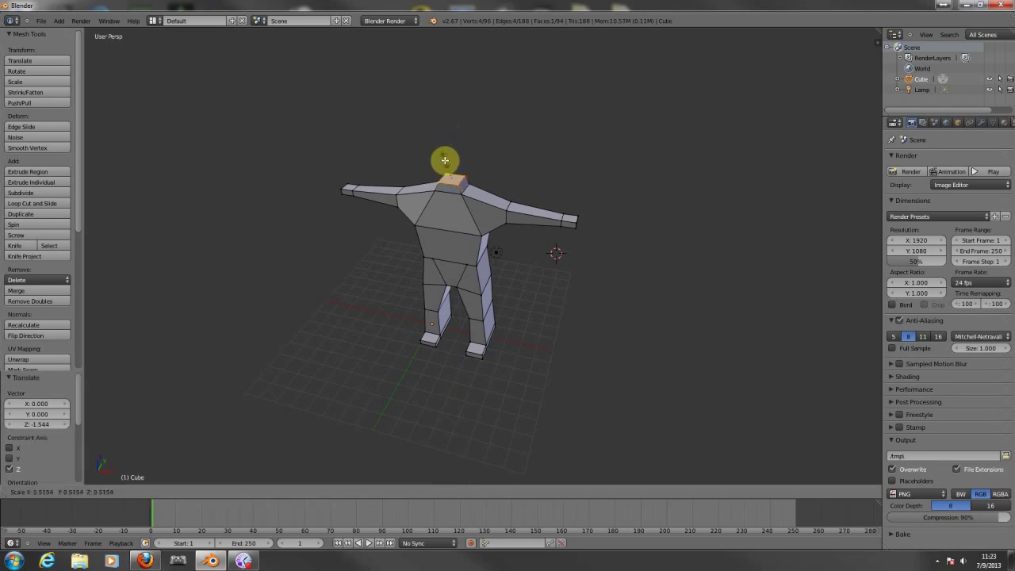
pyautogui.click(444, 165)
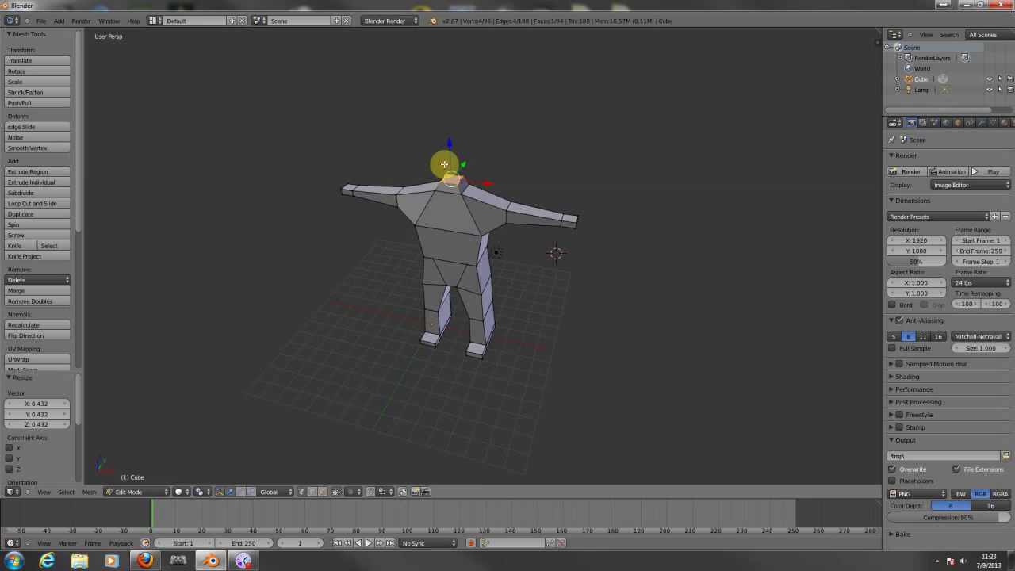
pyautogui.press('e')
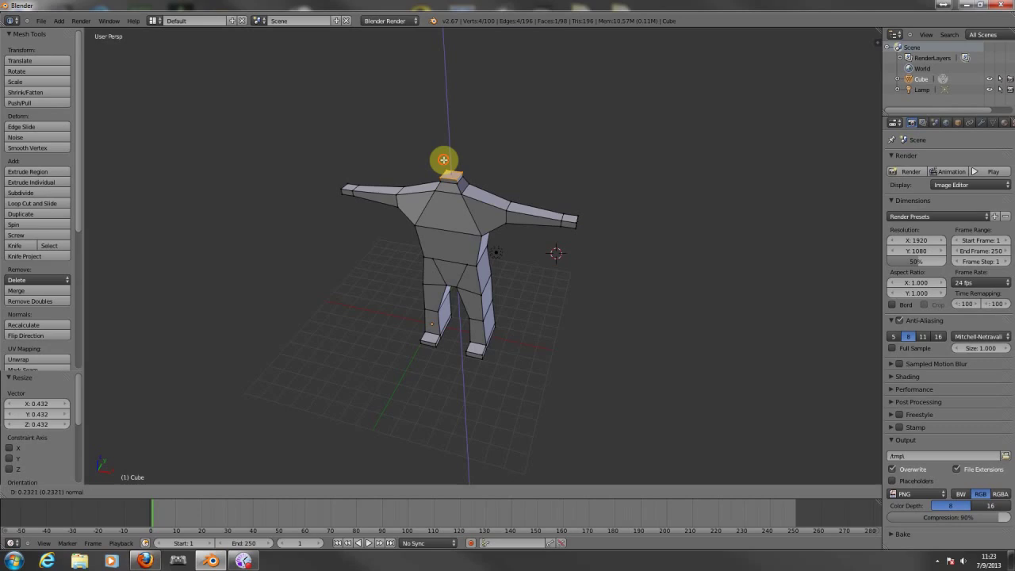
# Try an extra neck extrusion with an enlarged top face, then undo it.
pyautogui.click(443, 160)
pyautogui.press('e')
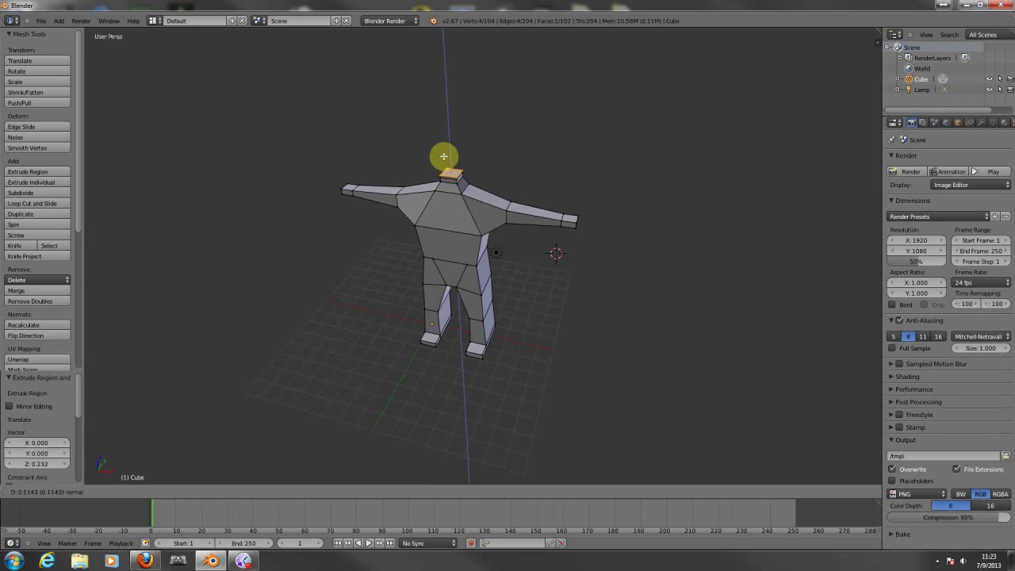
pyautogui.rightClick(443, 151)
pyautogui.press('s')
pyautogui.click(448, 155)
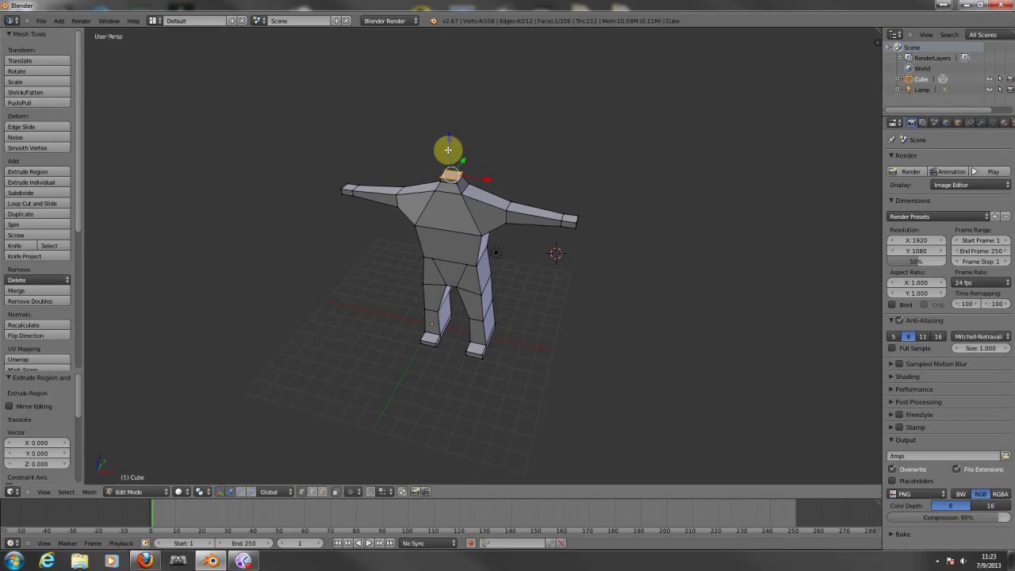
pyautogui.hotkey('ctrl', 'z')
pyautogui.hotkey('ctrl', 'z')
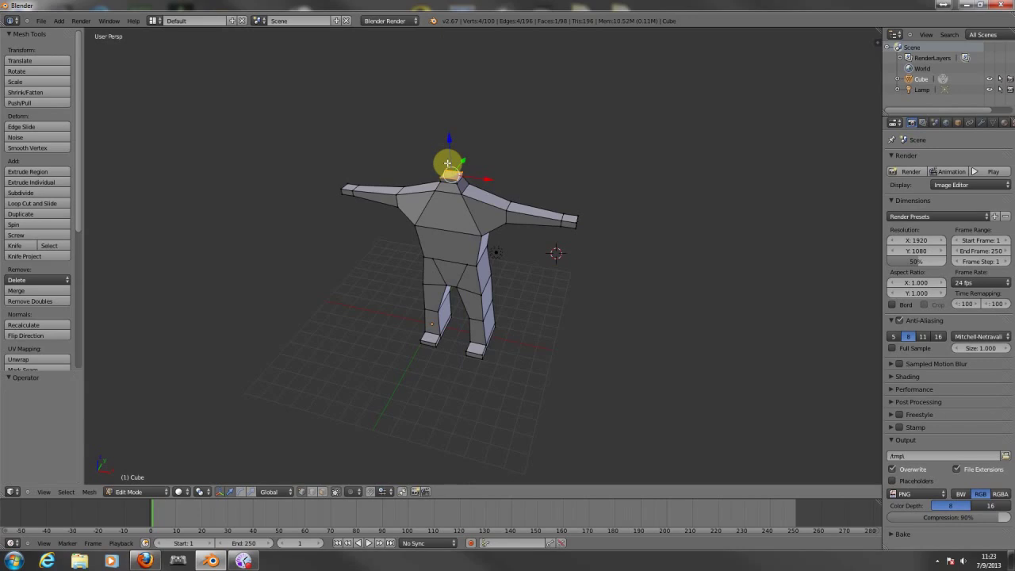
pyautogui.hotkey('ctrl', 'z')
# Extrude the neck upward in two short sections and widen its top face to 1.235.
pyautogui.press('e')
pyautogui.click(451, 161)
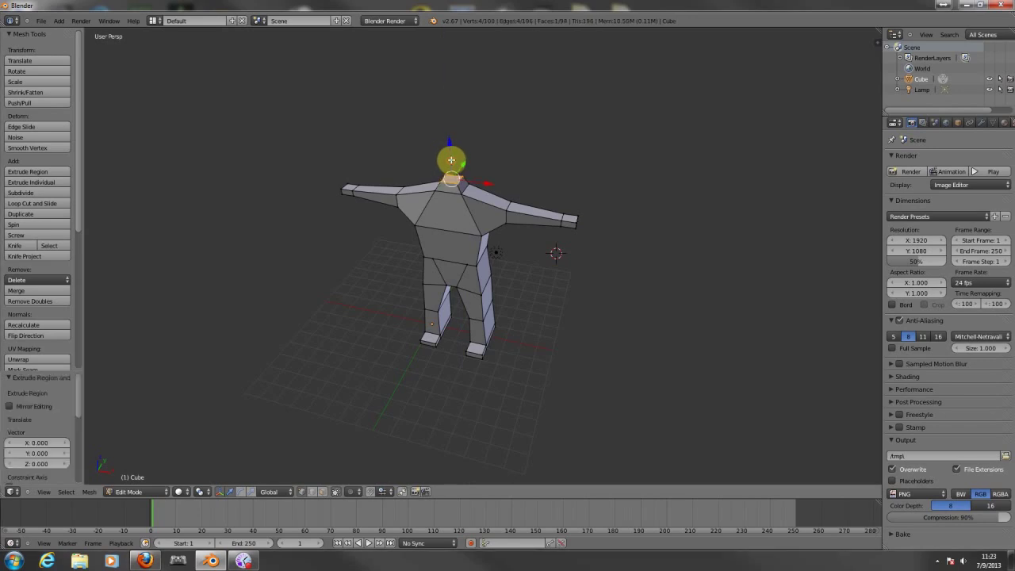
pyautogui.moveTo(450, 143); pyautogui.dragTo(453, 136)
pyautogui.press('e')
pyautogui.click(453, 143)
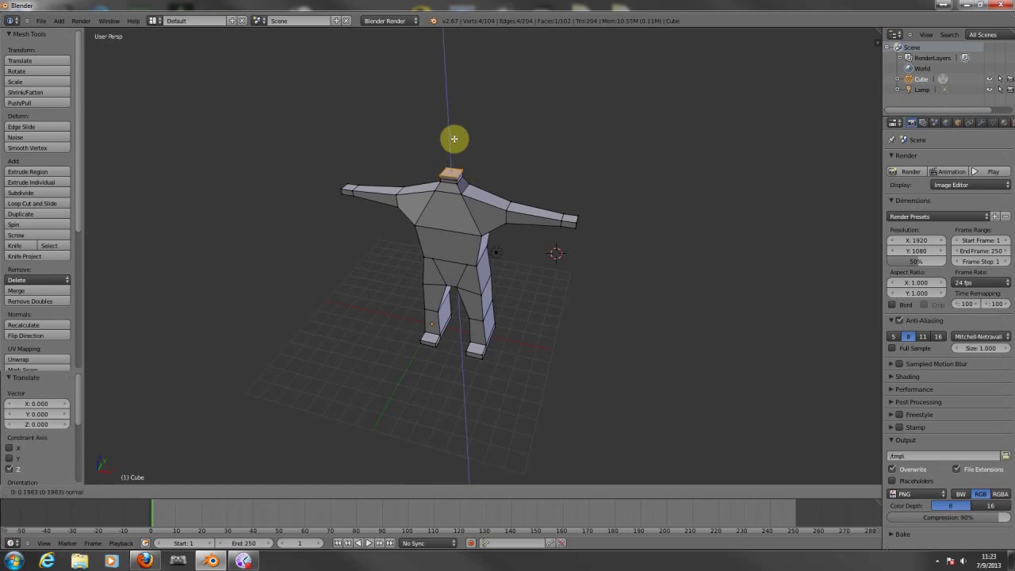
pyautogui.click(453, 139)
pyautogui.press('s')
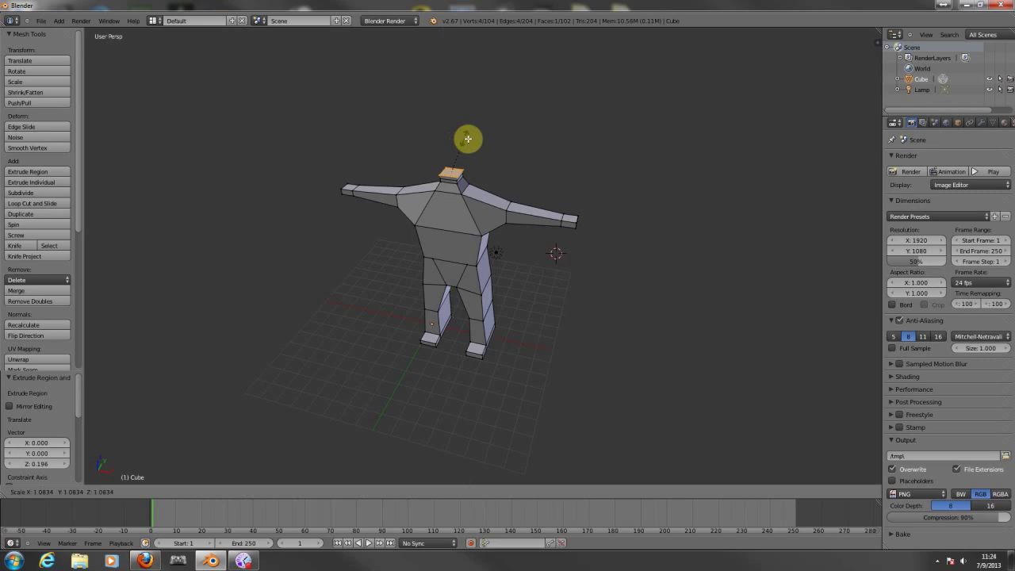
pyautogui.click(476, 139)
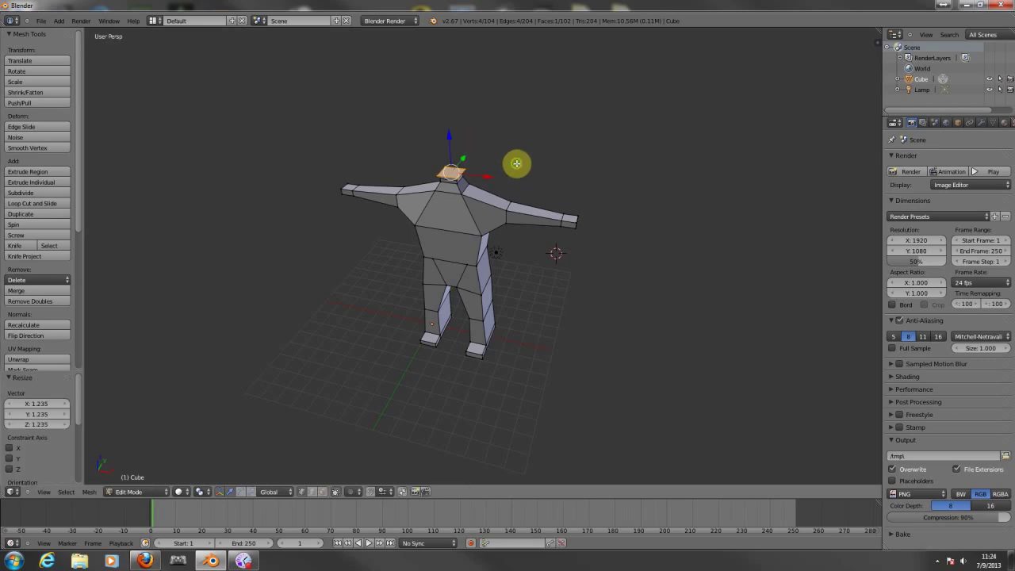
# Extrude the neck top further upward, slightly enlarging each new top face.
pyautogui.moveTo(516, 163); pyautogui.dragTo(503, 132, button='middle')
pyautogui.scroll(2, 492, 178)
pyautogui.scroll(2, 492, 179)
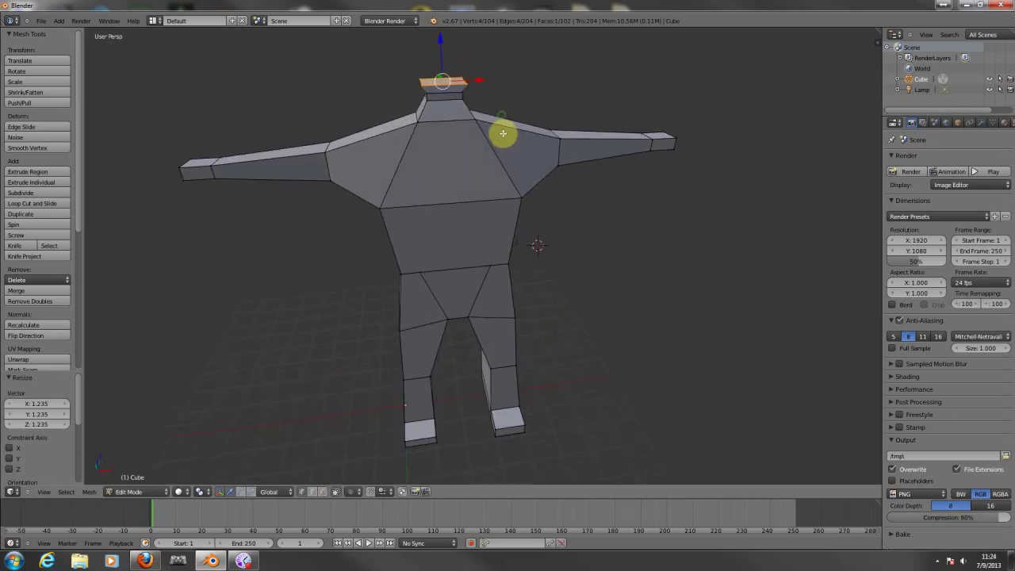
pyautogui.press('e')
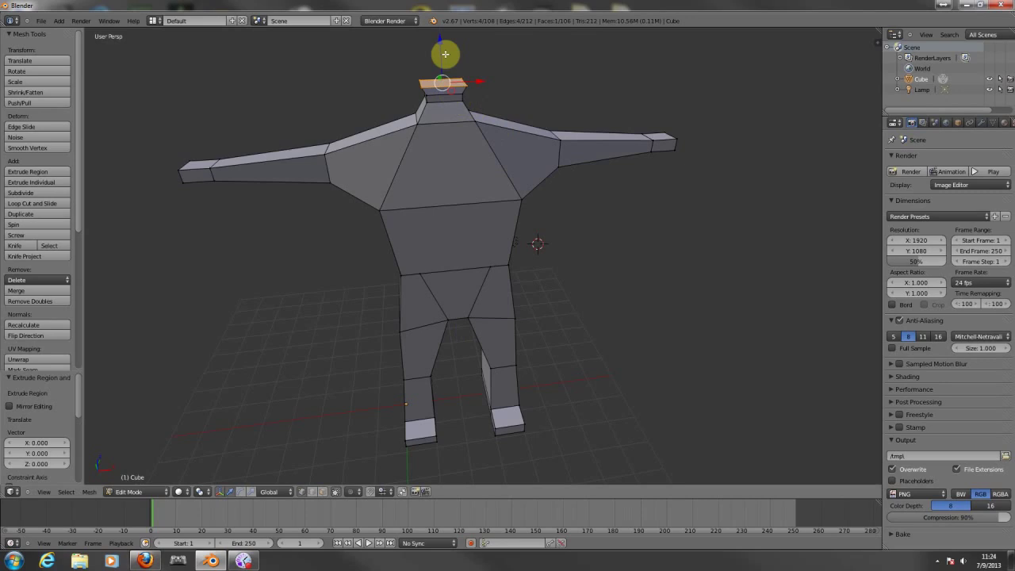
pyautogui.click(441, 34)
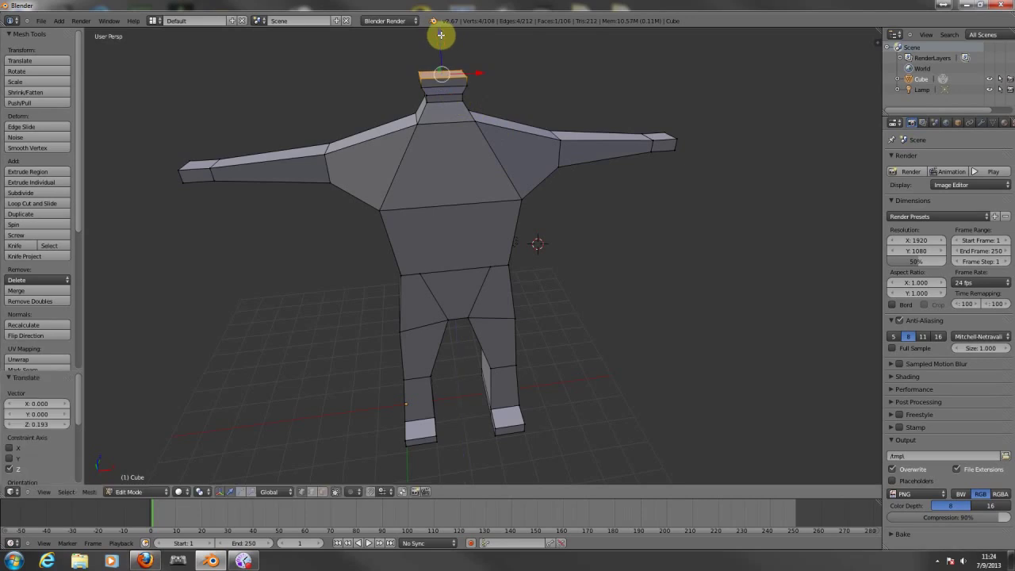
pyautogui.press('s')
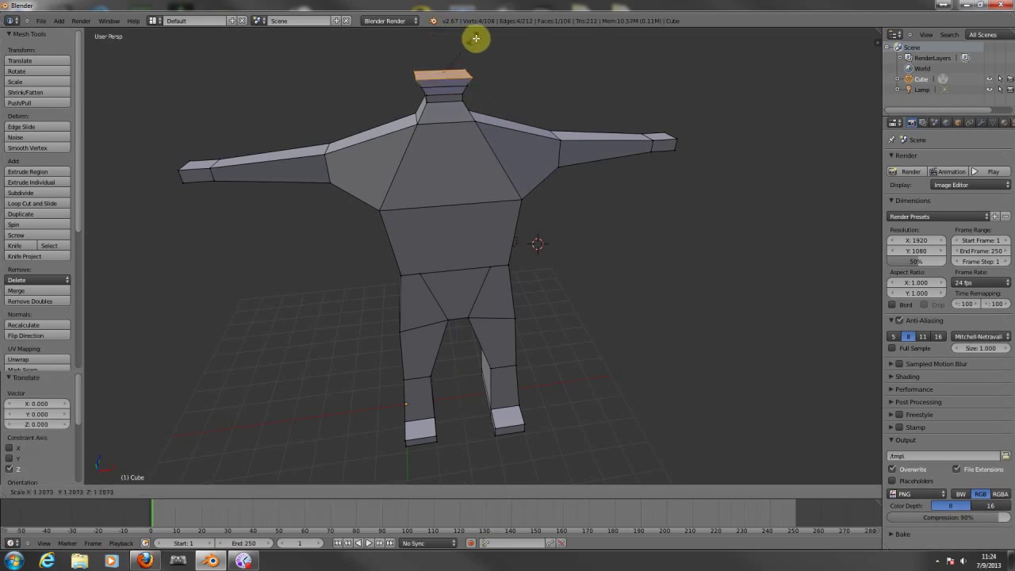
pyautogui.click(487, 39)
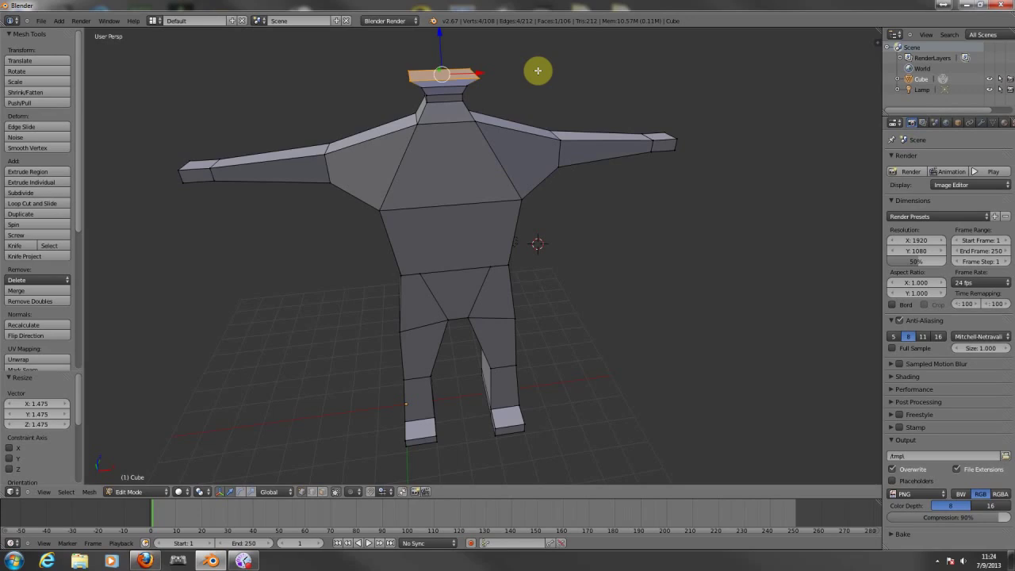
pyautogui.moveTo(537, 71)
pyautogui.mouseDown(button='middle')
pyautogui.moveTo(539, 79)
pyautogui.moveTo(531, 73)
pyautogui.mouseUp(button='middle')
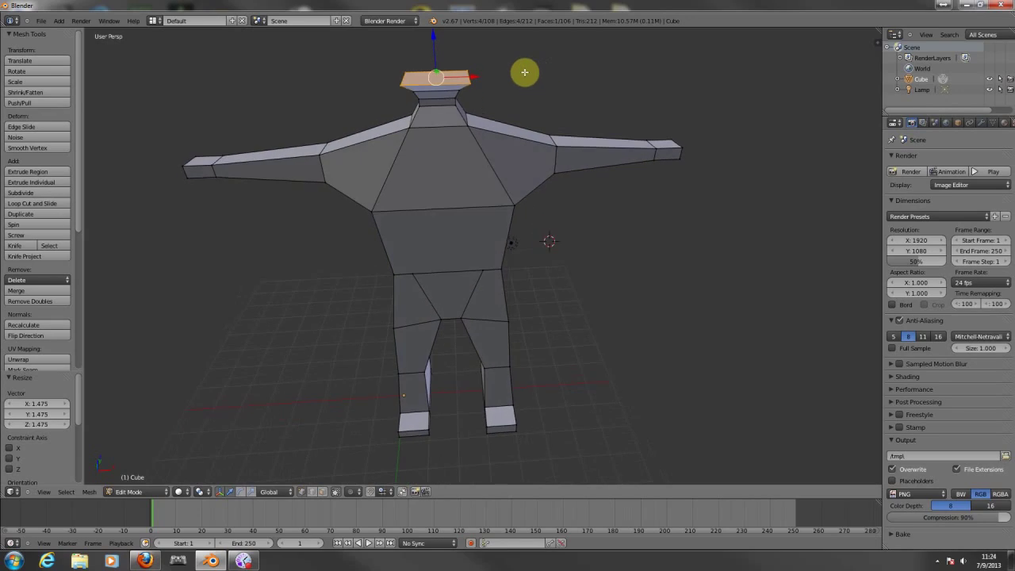
pyautogui.press('e')
pyautogui.press('Escape')
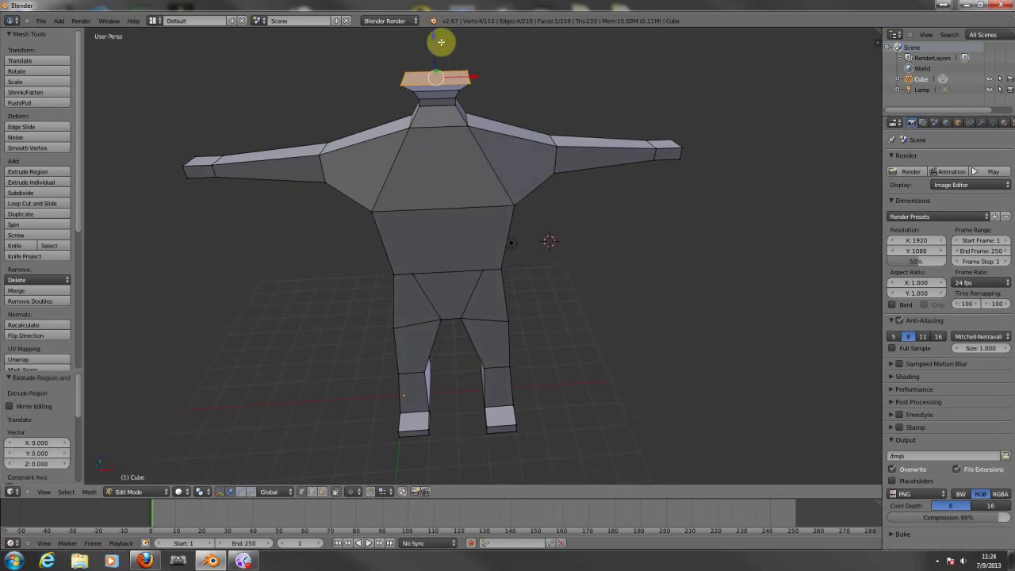
pyautogui.moveTo(435, 35); pyautogui.dragTo(434, 28)
pyautogui.press('s')
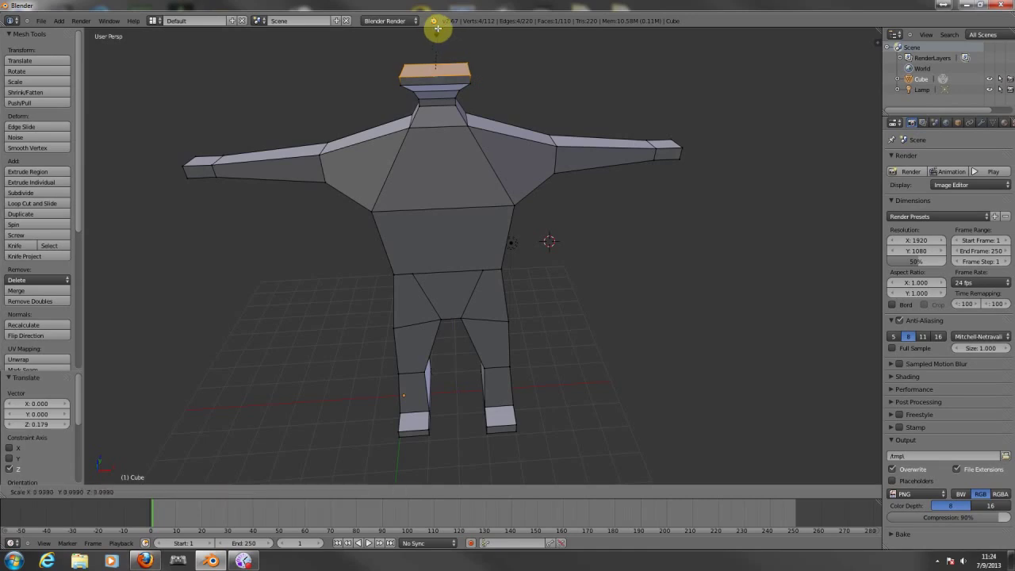
pyautogui.click(448, 30)
# Extrude the box head upward, then add a short cap scaled down to 0.803.
pyautogui.moveTo(484, 49); pyautogui.dragTo(489, 94, button='middle')
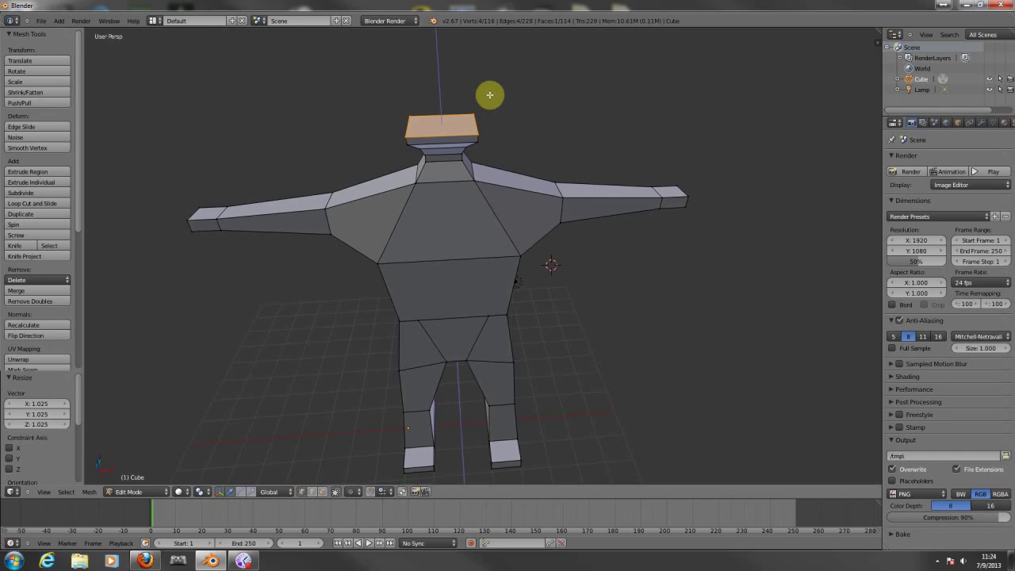
pyautogui.press('e')
pyautogui.click(480, 49)
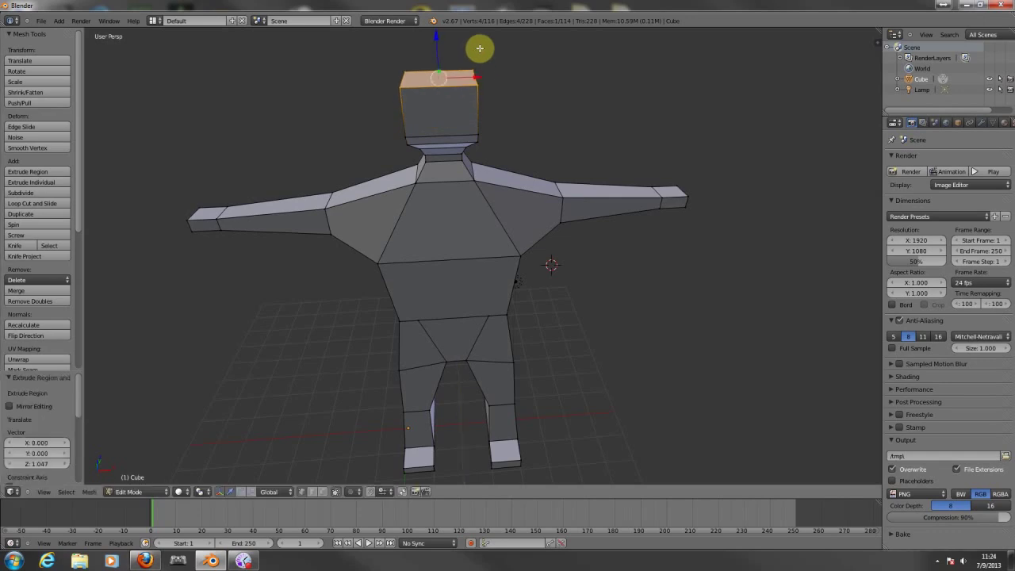
pyautogui.press('e')
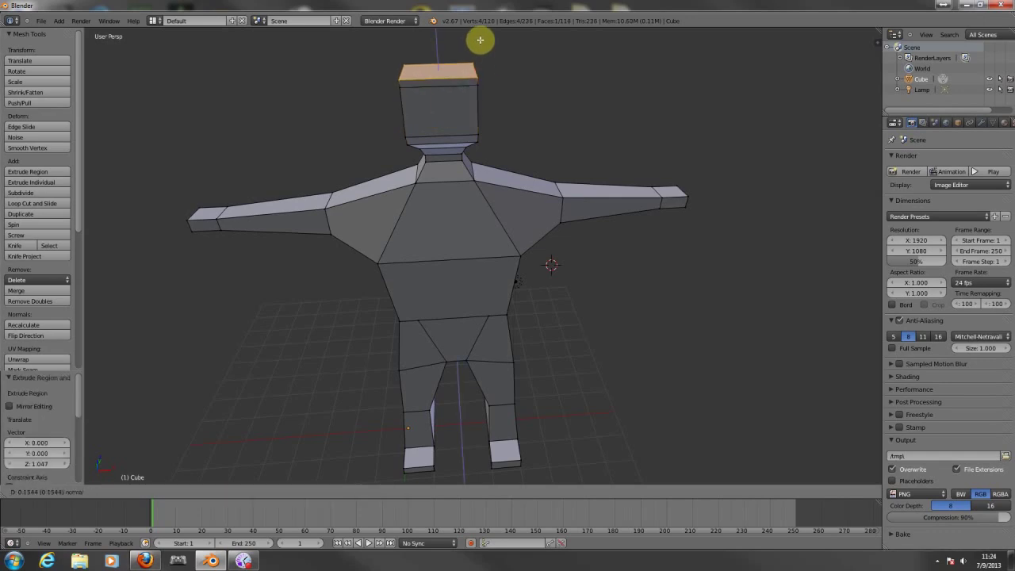
pyautogui.click(481, 37)
pyautogui.press('s')
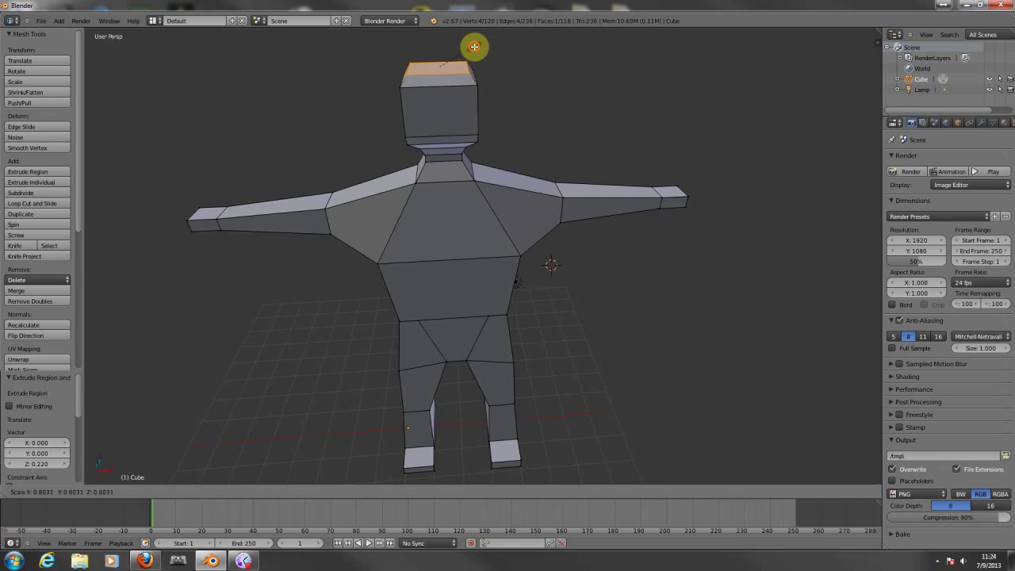
pyautogui.click(475, 47)
pyautogui.press('e')
pyautogui.rightClick(474, 46)
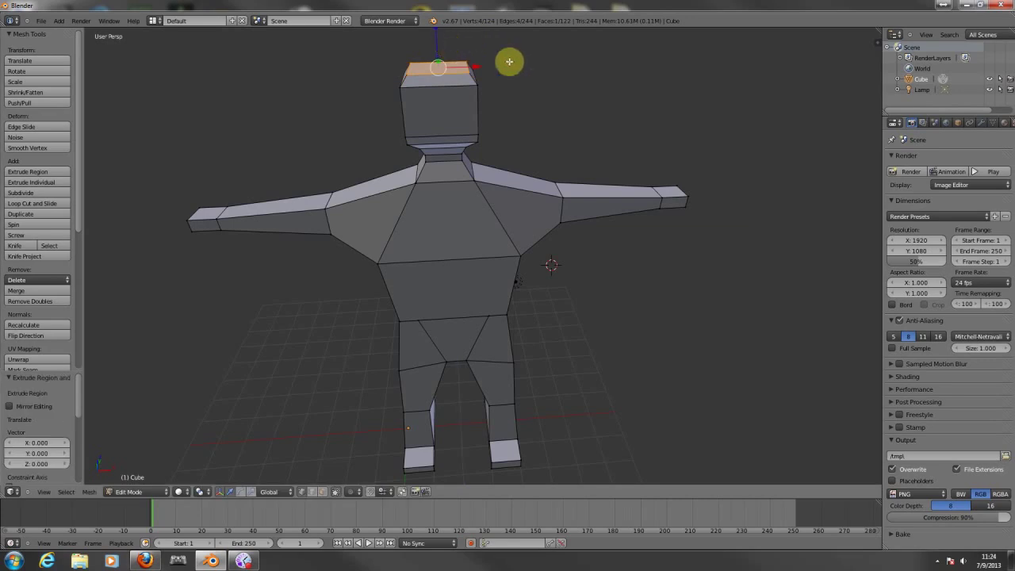
# Raise the head's top face 0.245 along Z and scale it narrower.
pyautogui.keyDown('shift'); pyautogui.moveTo(510, 61); pyautogui.dragTo(519, 163, button='middle'); pyautogui.keyUp('shift')
pyautogui.press('g')
pyautogui.press('z')
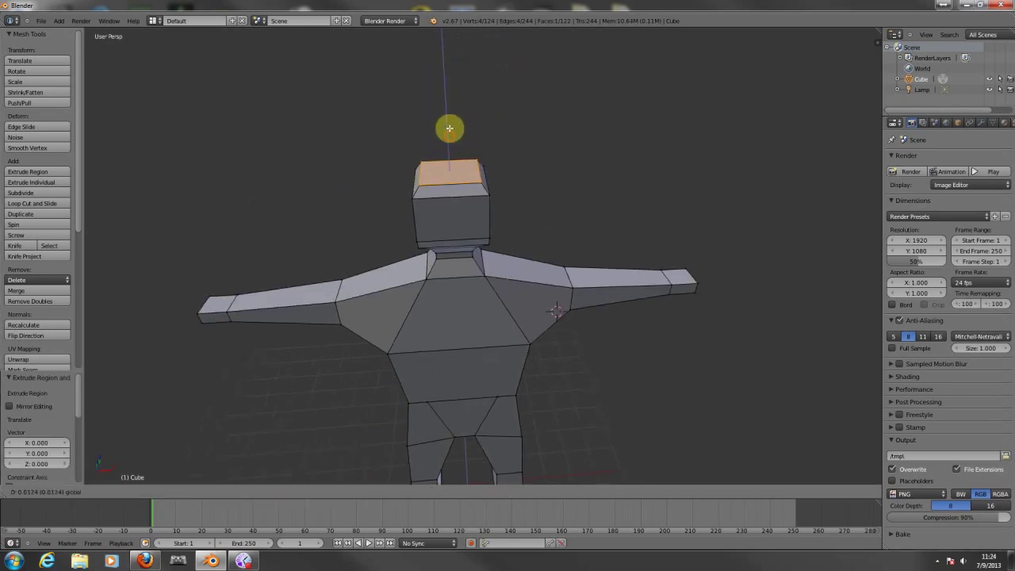
pyautogui.click(449, 126)
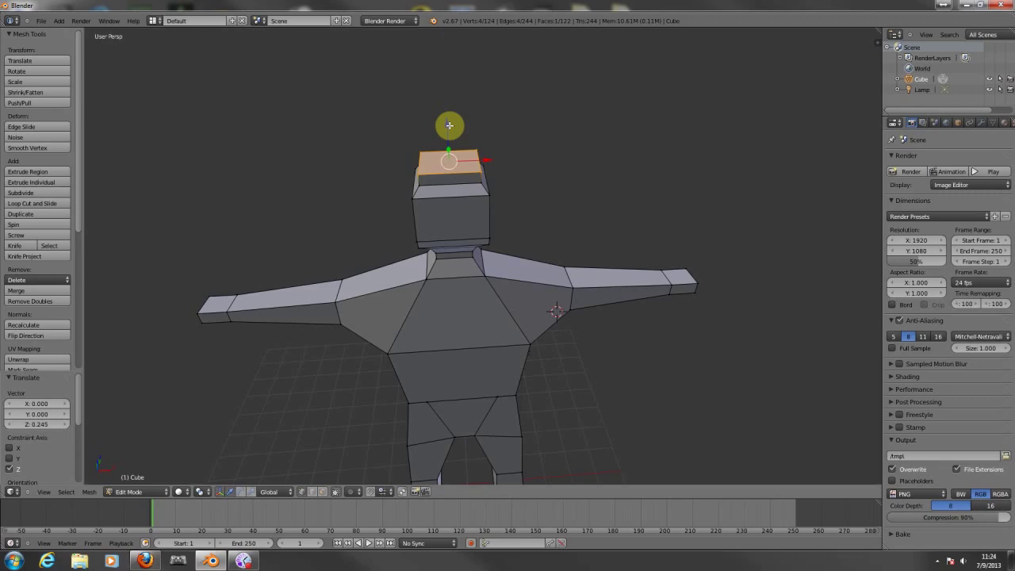
pyautogui.press('s')
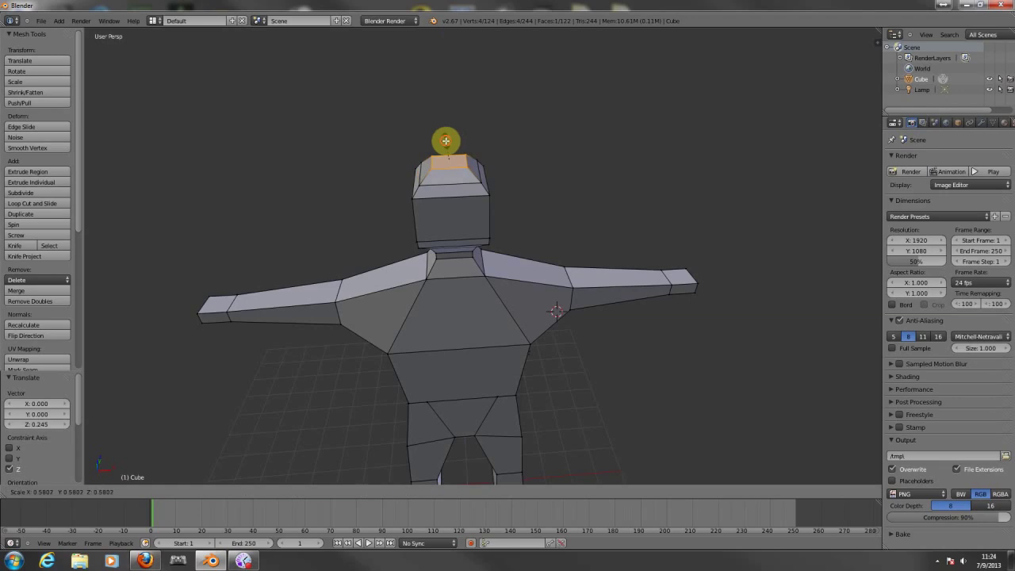
pyautogui.click(445, 140)
# Extrude the top face once more and scale it to 0.154 for a tiny tip.
pyautogui.press('e')
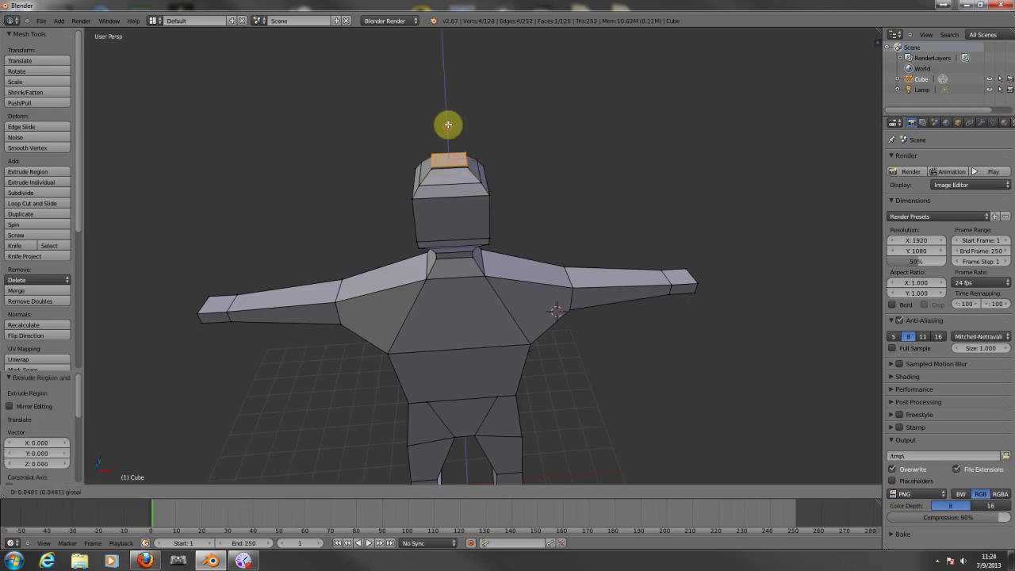
pyautogui.click(449, 124)
pyautogui.press('s')
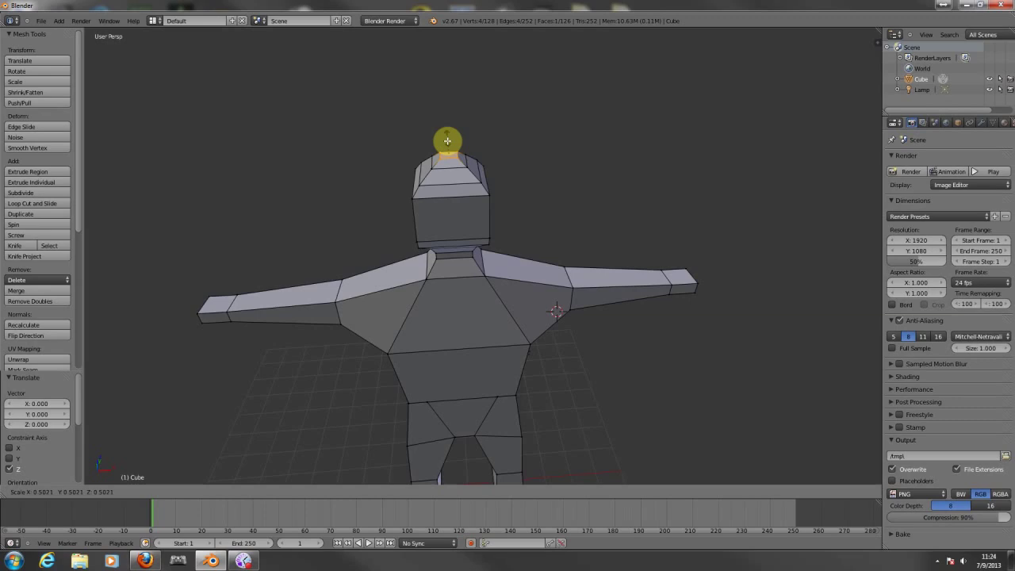
pyautogui.click(446, 150)
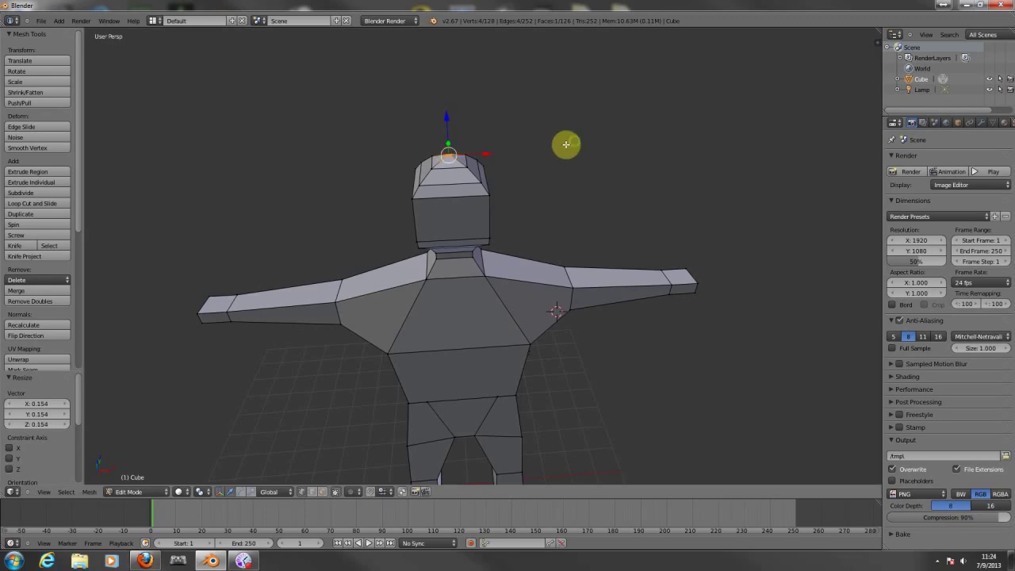
pyautogui.moveTo(564, 145); pyautogui.dragTo(437, 100, button='middle')
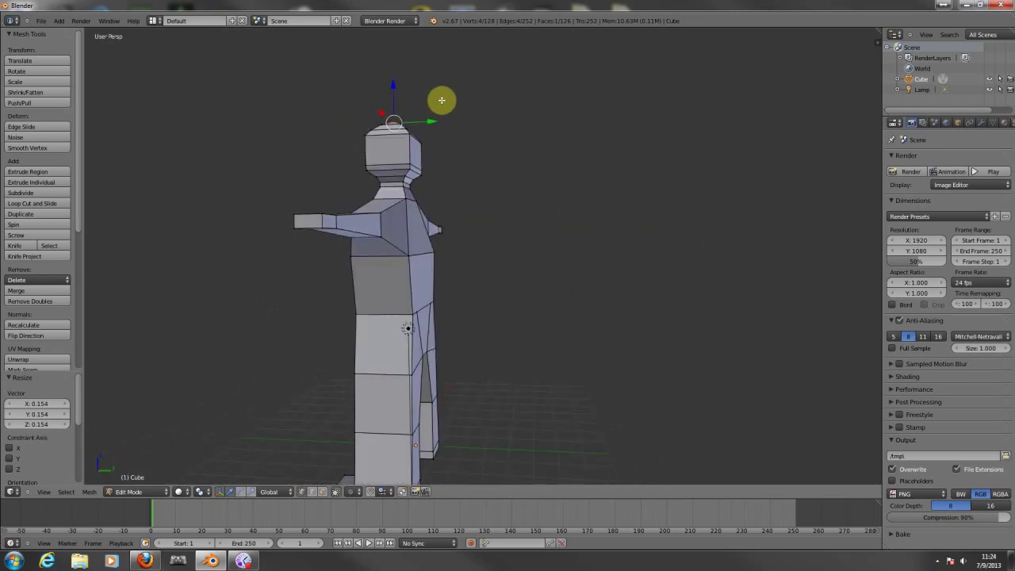
pyautogui.rightClick(410, 313)
pyautogui.moveTo(432, 314); pyautogui.dragTo(508, 296, button='middle')
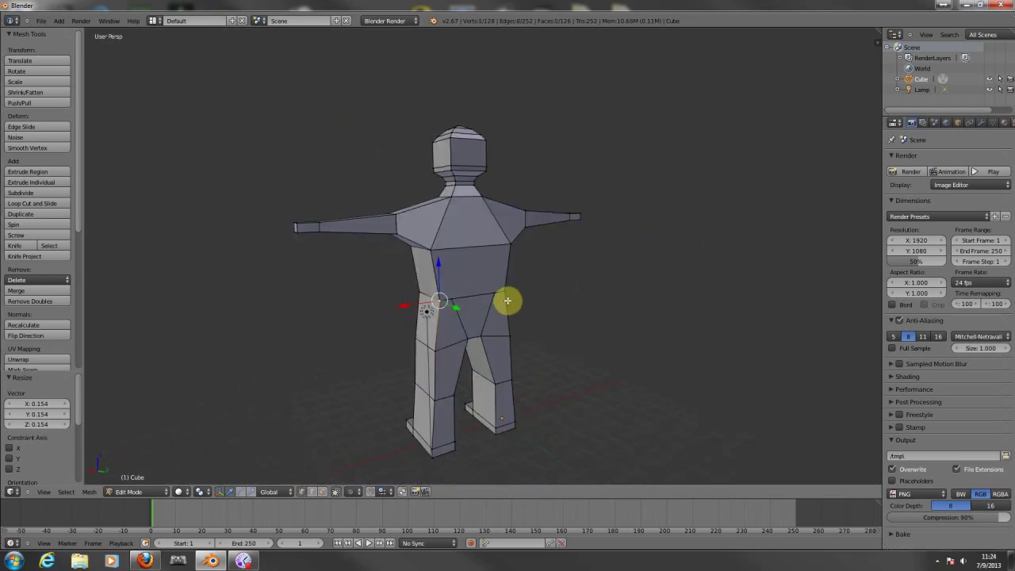
pyautogui.keyDown('shift'); pyautogui.rightClick(504, 293); pyautogui.keyUp('shift')
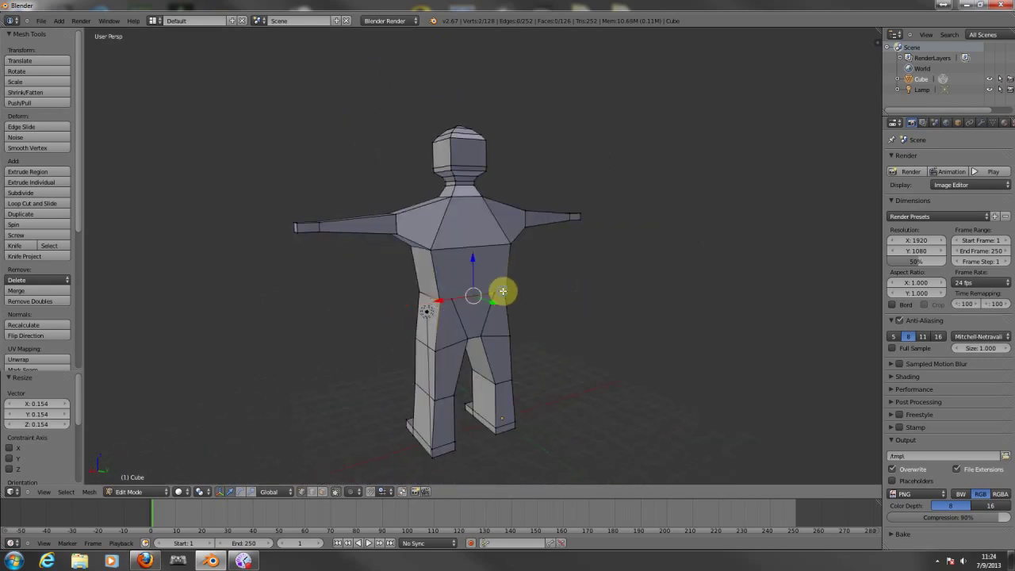
pyautogui.press('g')
pyautogui.rightClick(546, 295)
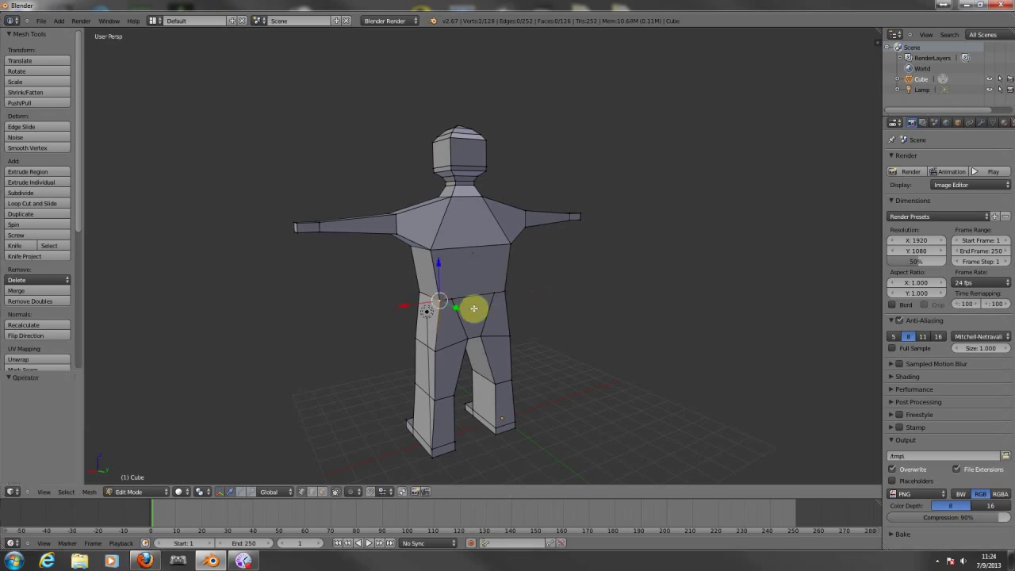
pyautogui.moveTo(475, 308); pyautogui.dragTo(605, 315, button='middle')
pyautogui.moveTo(402, 326); pyautogui.dragTo(356, 336, button='middle')
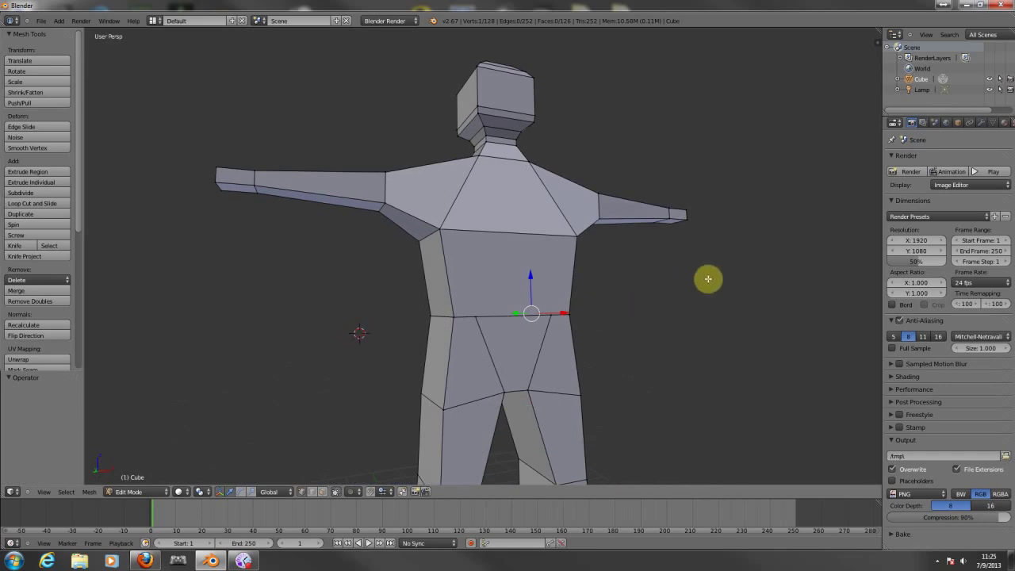
pyautogui.moveTo(752, 202); pyautogui.dragTo(532, 238, button='middle')
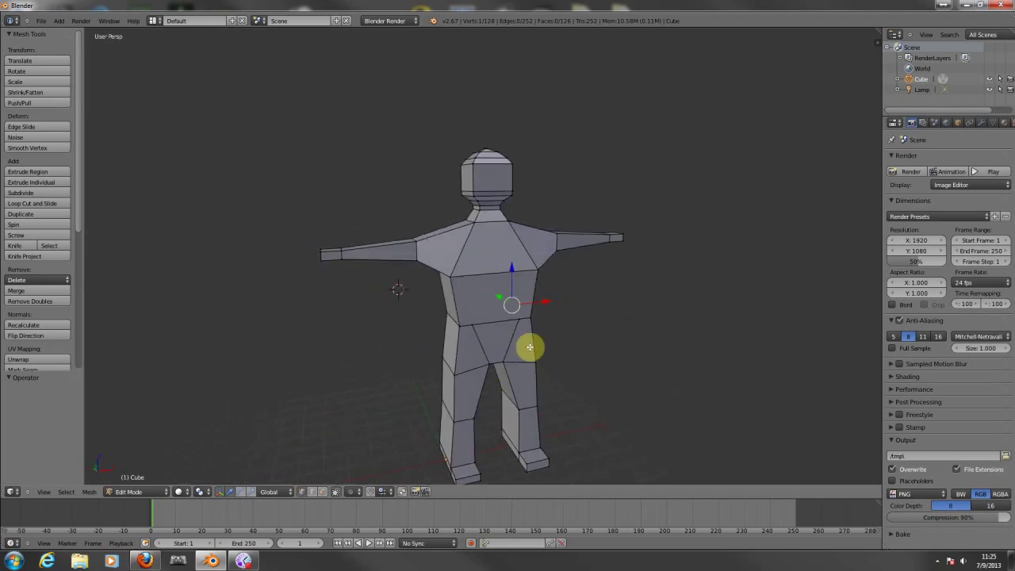
pyautogui.moveTo(612, 253); pyautogui.dragTo(703, 219, button='middle')
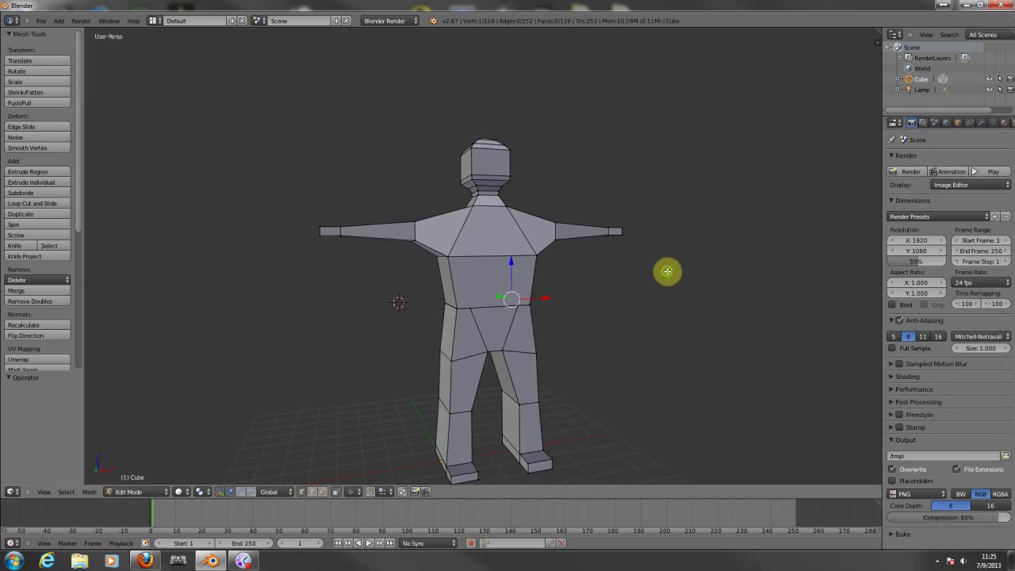
pyautogui.moveTo(667, 272)
pyautogui.mouseDown(button='middle')
pyautogui.moveTo(544, 285)
pyautogui.moveTo(584, 294)
pyautogui.moveTo(655, 265)
pyautogui.moveTo(650, 277)
pyautogui.mouseUp(button='middle')
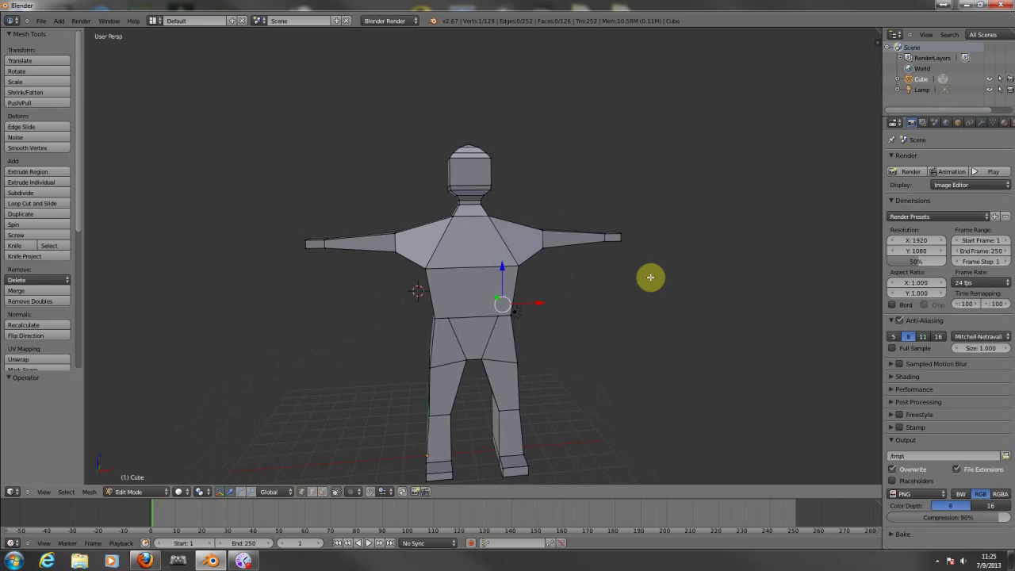